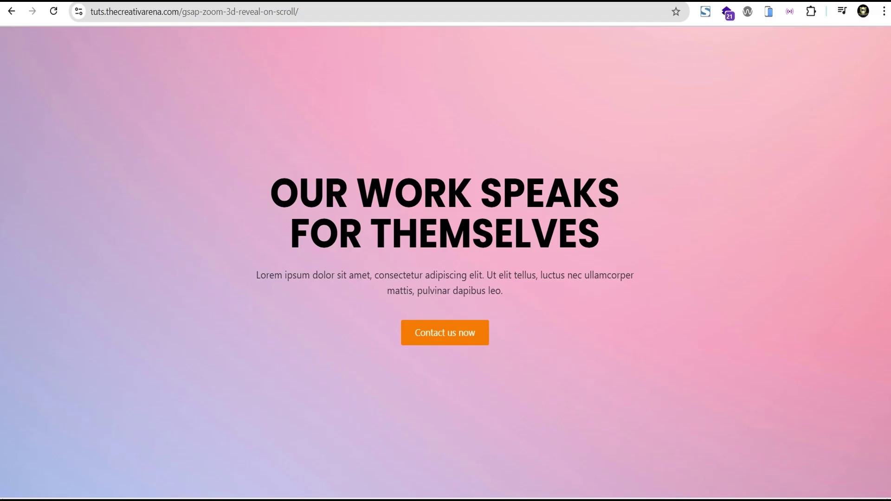
Scroll down the demo page to play the hero's scroll-driven photo zoom reveal
{"action": "scroll", "coordinate": [446, 250], "scroll_direction": "down", "scroll_amount": 5}
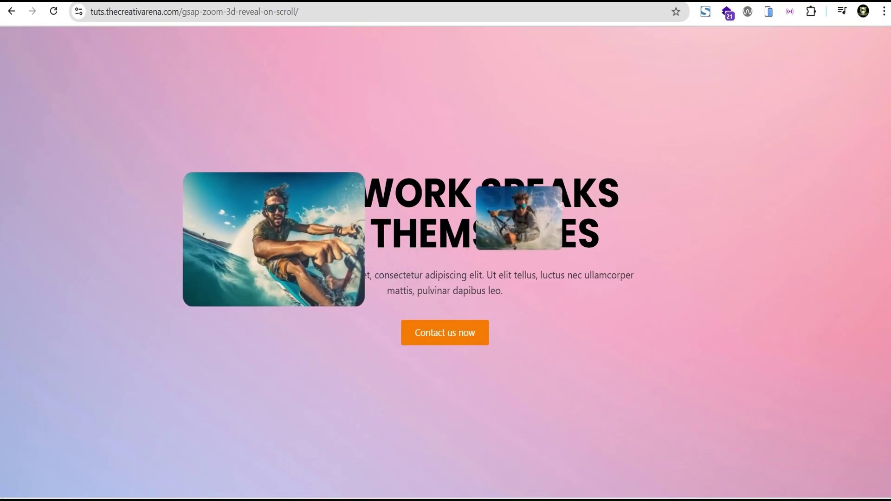
{"action": "scroll", "coordinate": [446, 250], "scroll_direction": "up", "scroll_amount": 3}
{"action": "scroll", "coordinate": [445, 250], "scroll_direction": "down", "scroll_amount": 3}
{"action": "scroll", "coordinate": [445, 250], "scroll_direction": "down", "scroll_amount": 5}
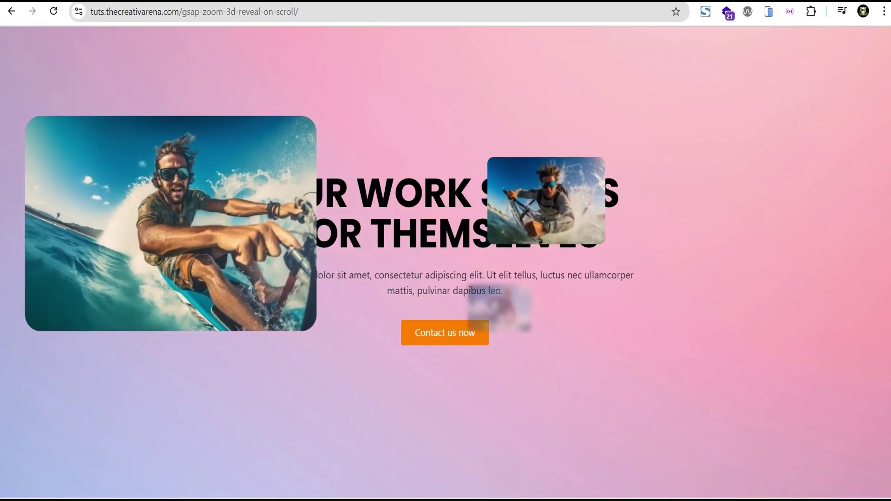
{"action": "scroll", "coordinate": [446, 250], "scroll_direction": "down", "scroll_amount": 5}
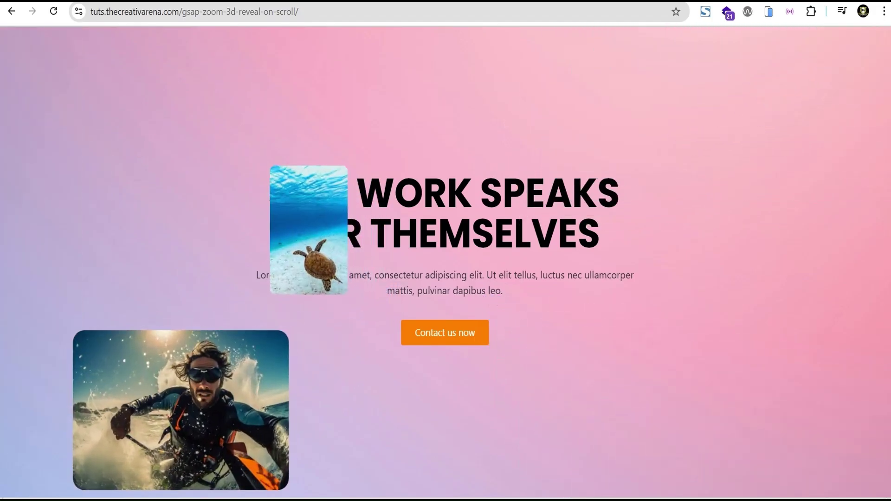
{"action": "scroll", "coordinate": [445, 250], "scroll_direction": "down", "scroll_amount": 3}
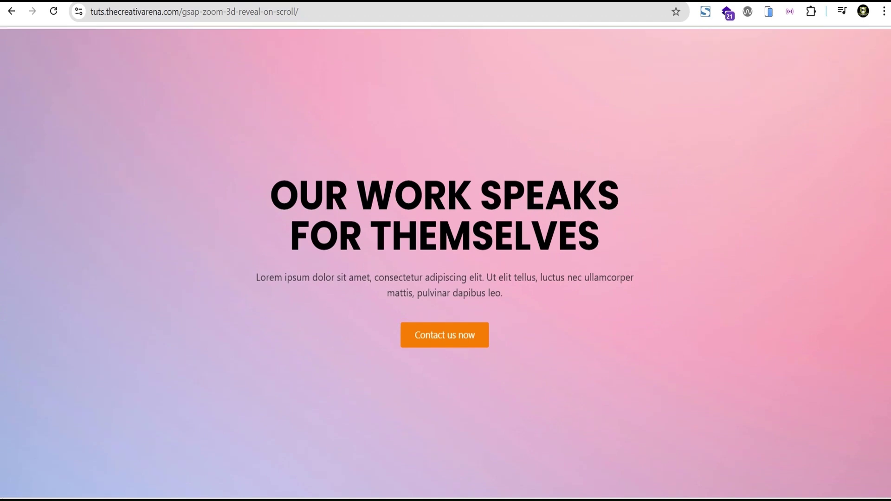
Rewind the reveal by scrolling back up, then preview the page in a tablet mock-up
{"action": "scroll", "coordinate": [445, 250], "scroll_direction": "up", "scroll_amount": 2}
{"action": "scroll", "coordinate": [888, 164], "scroll_direction": "up", "scroll_amount": 5}
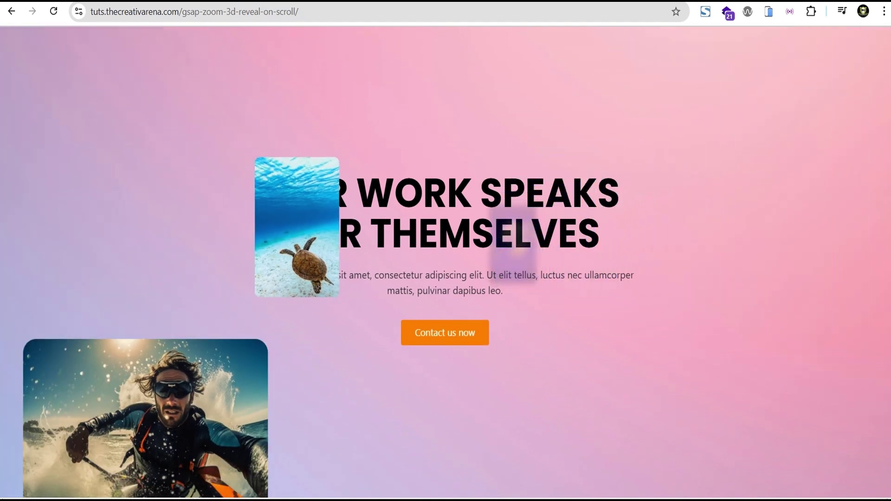
{"action": "scroll", "coordinate": [888, 164], "scroll_direction": "up", "scroll_amount": 5}
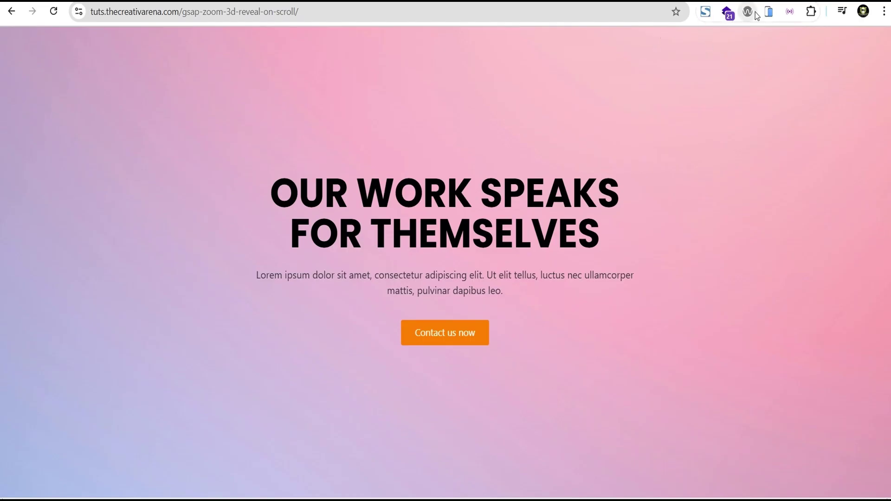
{"action": "left_click", "coordinate": [768, 11]}
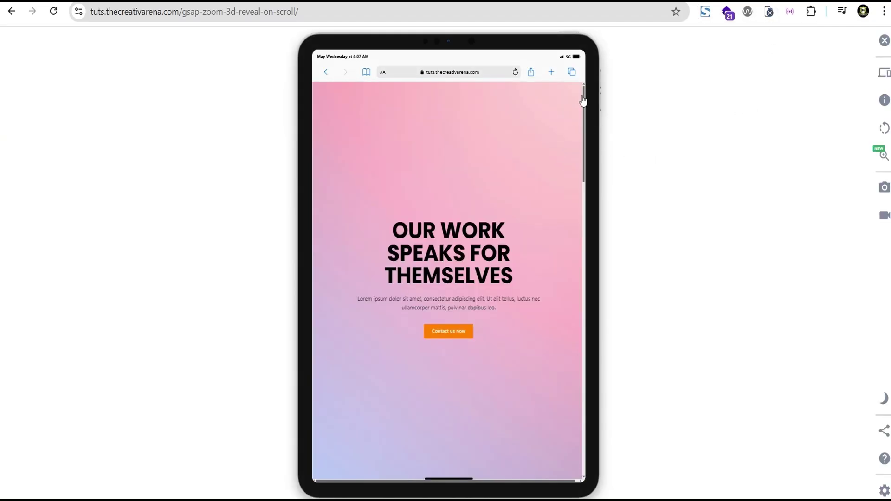
Switch the simulator preview to an iPhone 11 PRO MAX device
{"action": "left_click_drag", "start_coordinate": [584, 128], "coordinate": [584, 386]}
{"action": "left_click", "coordinate": [883, 73]}
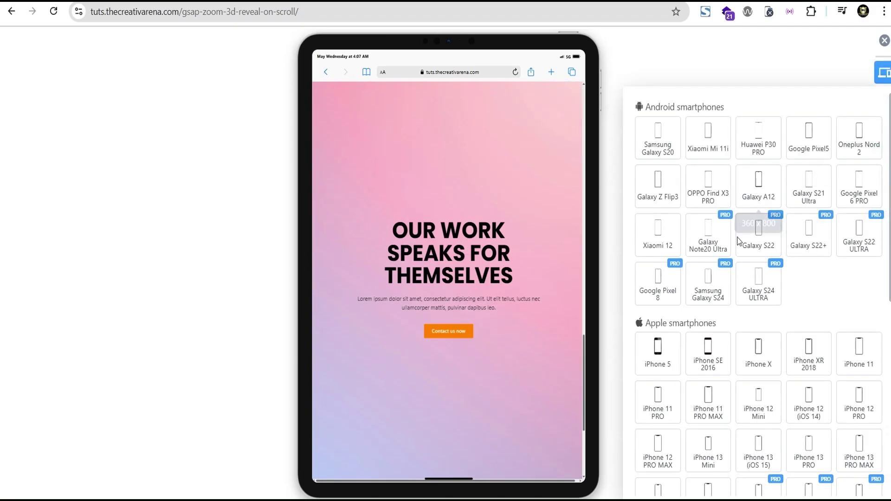
{"action": "left_click", "coordinate": [708, 413]}
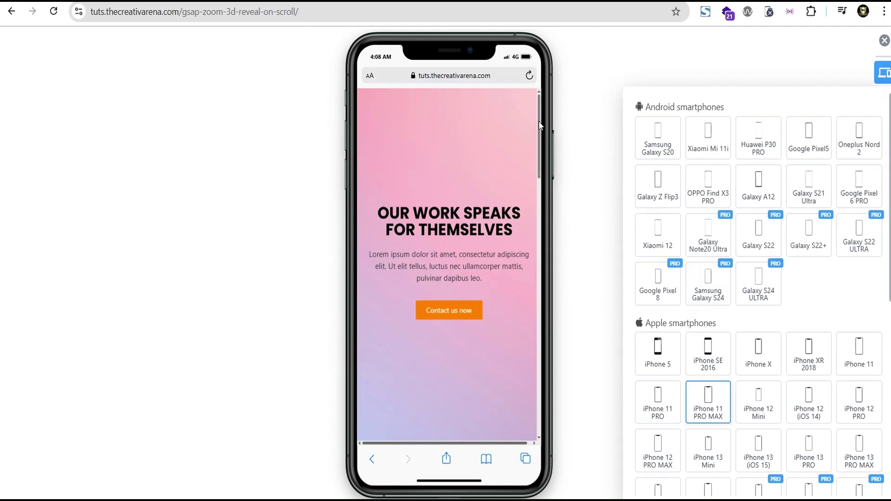
Scroll the phone mock-up through the reveal and back, then close the simulator
{"action": "left_click_drag", "start_coordinate": [540, 125], "coordinate": [541, 353]}
{"action": "left_click_drag", "start_coordinate": [542, 392], "coordinate": [546, 100]}
{"action": "left_click", "coordinate": [884, 41]}
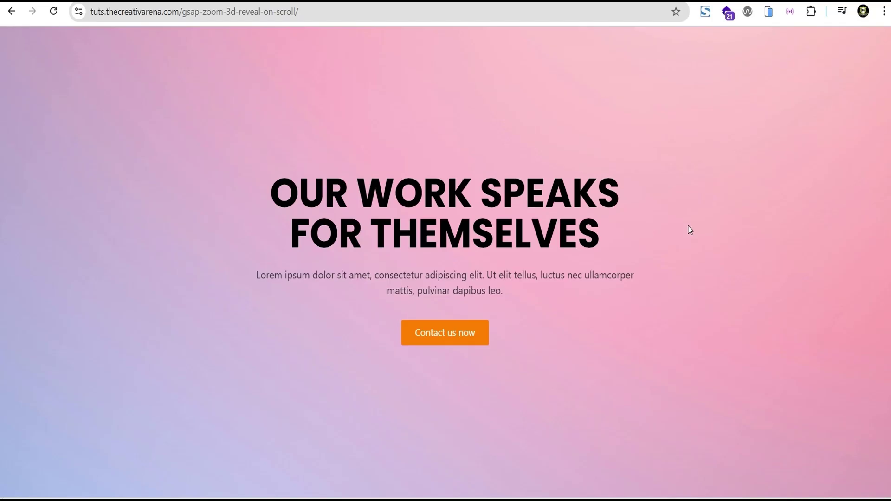
Replay the zoom reveal by scrolling down the full-width desktop demo page
{"action": "scroll", "coordinate": [445, 250], "scroll_direction": "down", "scroll_amount": 5}
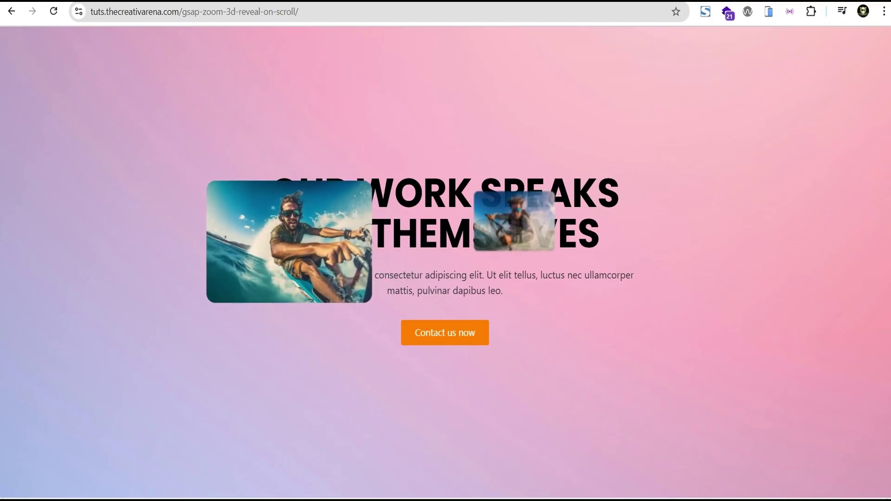
{"action": "scroll", "coordinate": [887, 323], "scroll_direction": "down", "scroll_amount": 5}
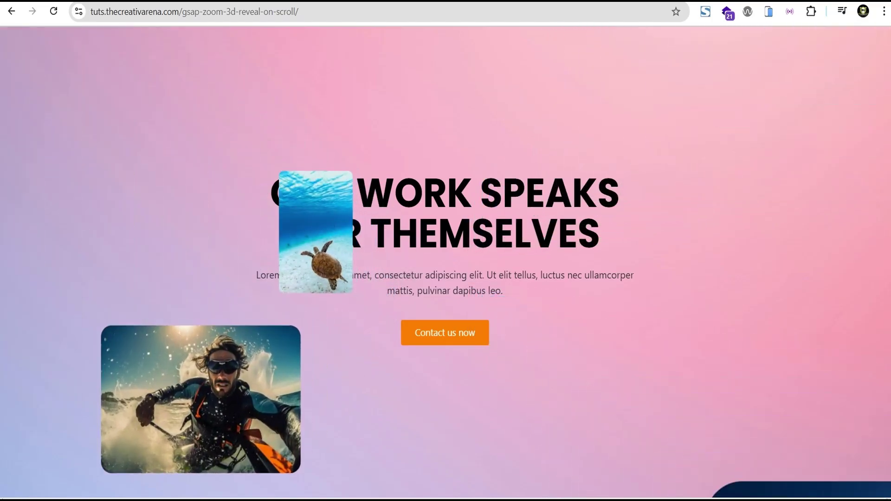
{"action": "left_click_drag", "start_coordinate": [887, 323], "coordinate": [887, 398]}
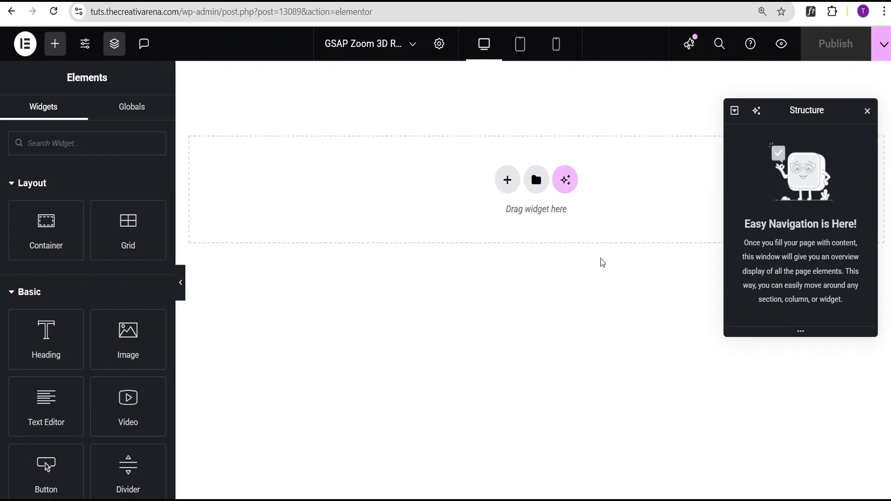
Add a single-column Flexbox container set to Full Width content
{"action": "left_click", "coordinate": [507, 180]}
{"action": "left_click", "coordinate": [487, 220]}
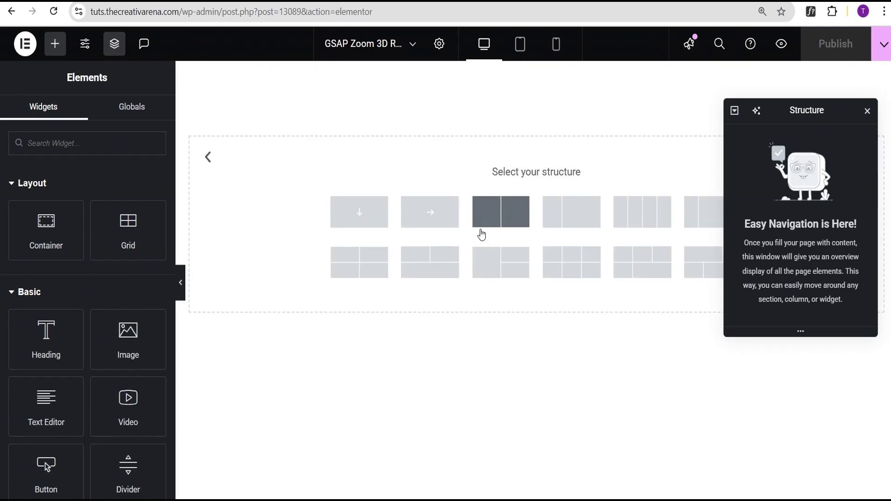
{"action": "left_click", "coordinate": [363, 217]}
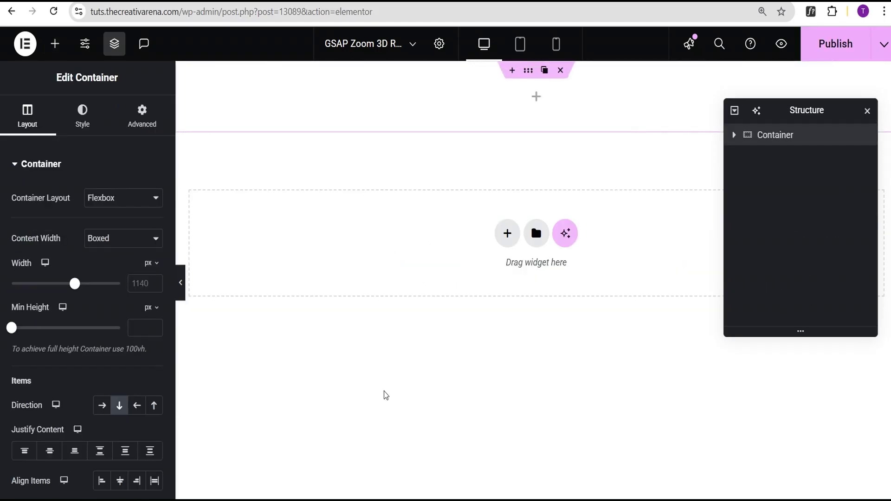
{"action": "left_click", "coordinate": [97, 238]}
{"action": "left_click", "coordinate": [98, 254]}
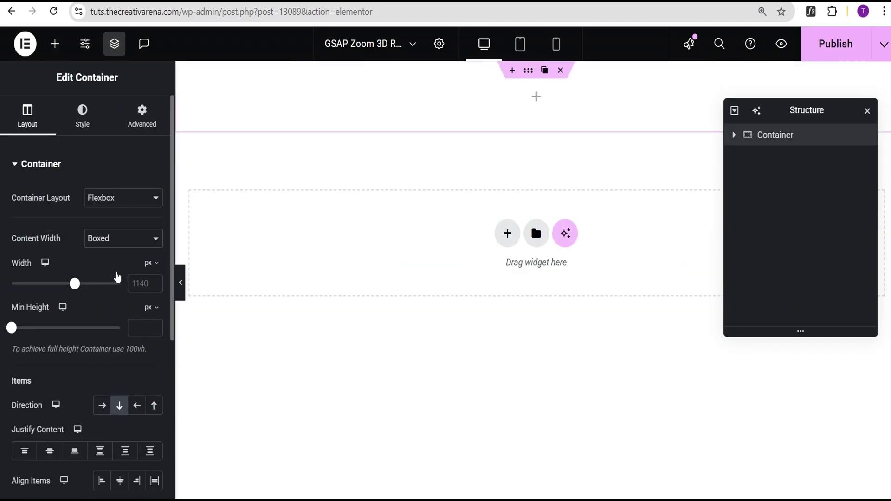
Give the container a 100 vh minimum height and centre its items vertically and horizontally
{"action": "left_click", "coordinate": [154, 309]}
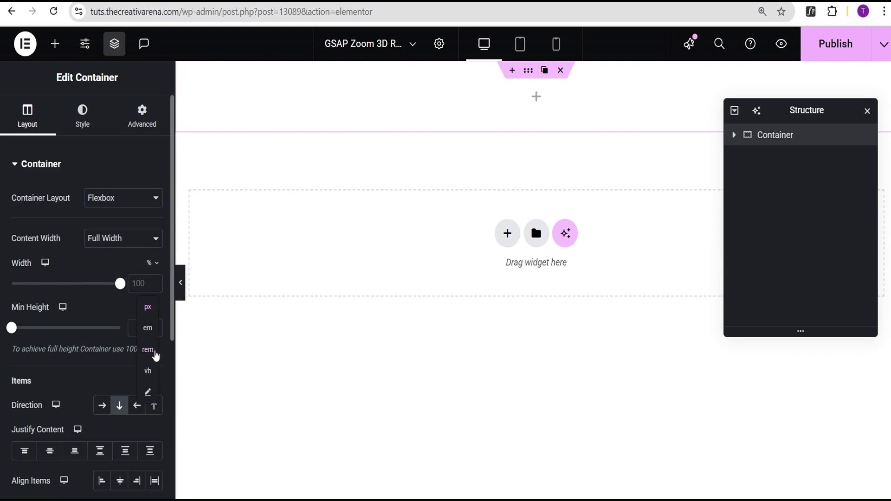
{"action": "left_click", "coordinate": [148, 371]}
{"action": "left_click_drag", "start_coordinate": [14, 331], "coordinate": [120, 329]}
{"action": "scroll", "coordinate": [119, 343], "scroll_direction": "down", "scroll_amount": 3}
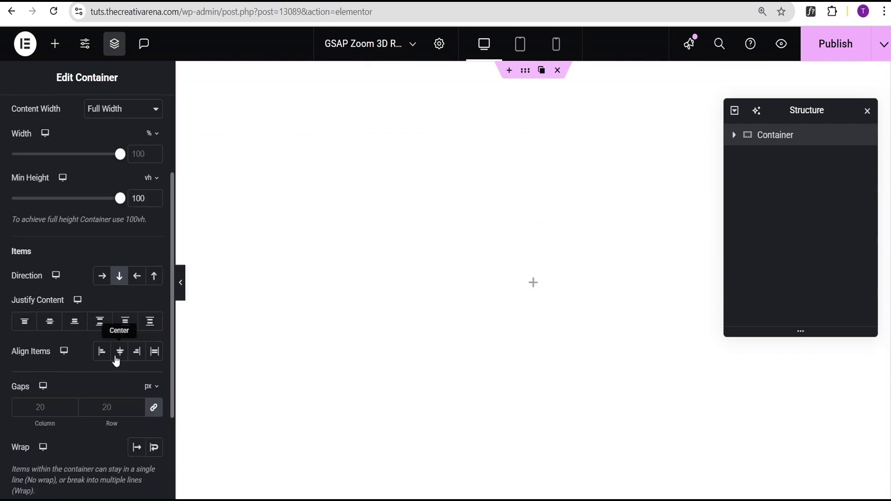
{"action": "left_click", "coordinate": [50, 322]}
{"action": "left_click", "coordinate": [123, 355]}
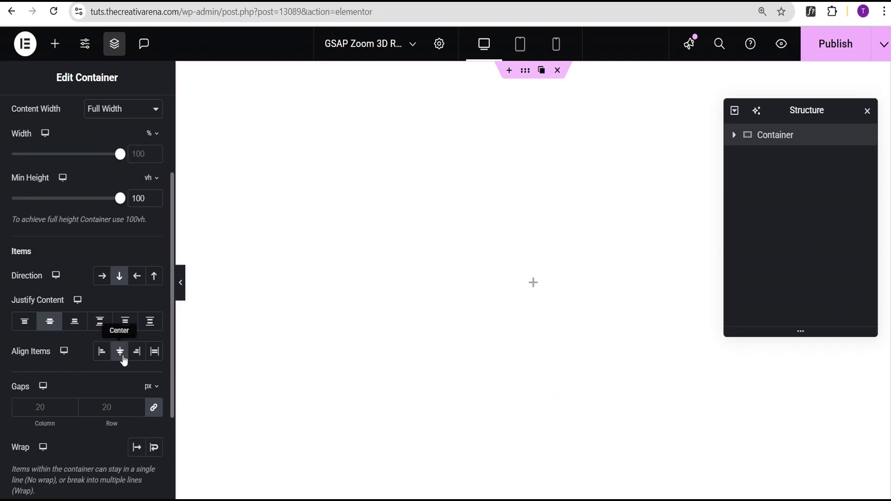
{"action": "scroll", "coordinate": [122, 345], "scroll_direction": "up", "scroll_amount": 3}
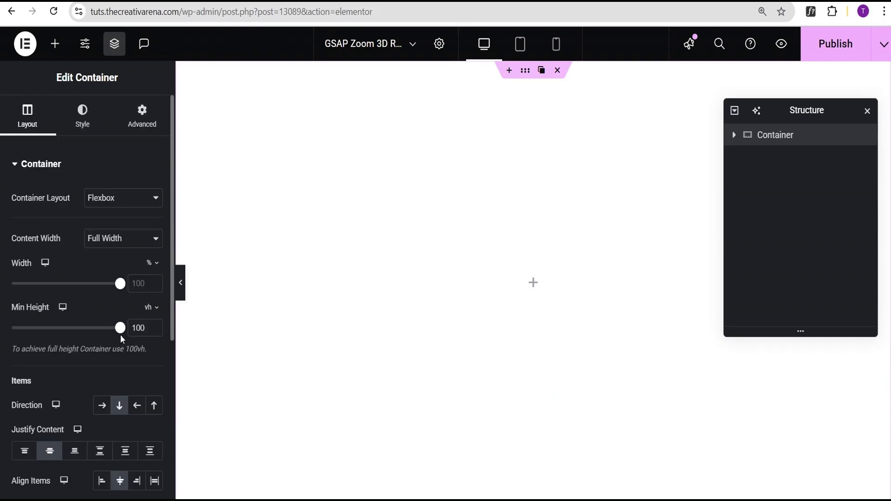
Drop a Heading widget into the container and paste 'Our Work Speaks for themselves' as its title
{"action": "left_click", "coordinate": [55, 44]}
{"action": "left_click_drag", "start_coordinate": [35, 339], "coordinate": [511, 334]}
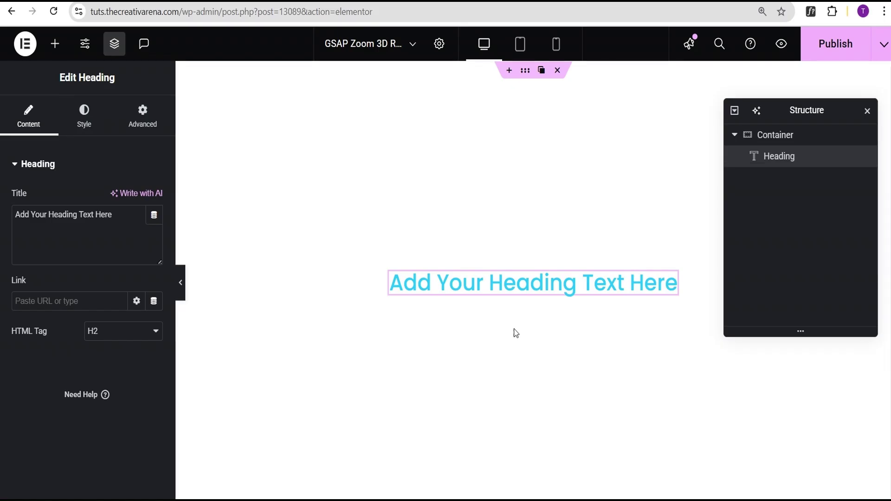
{"action": "key", "text": "ctrl+a"}
{"action": "type", "text": "Our Work Speaks for themselves"}
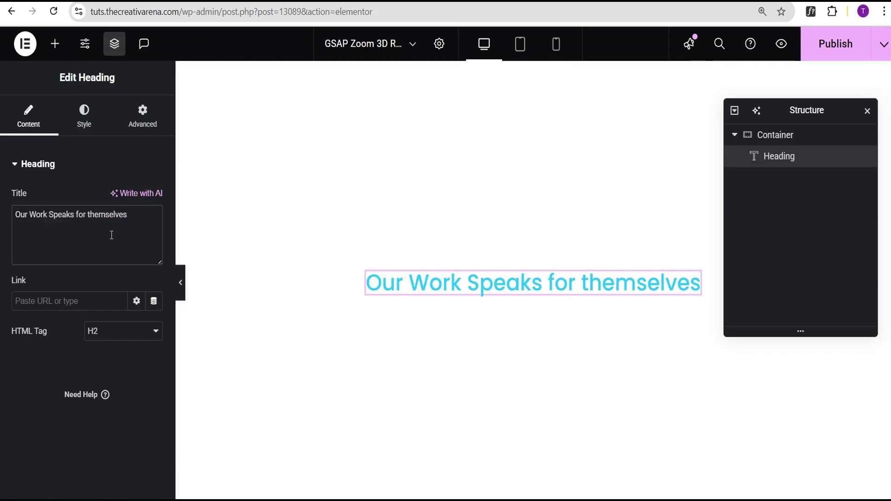
{"action": "left_click", "coordinate": [84, 120]}
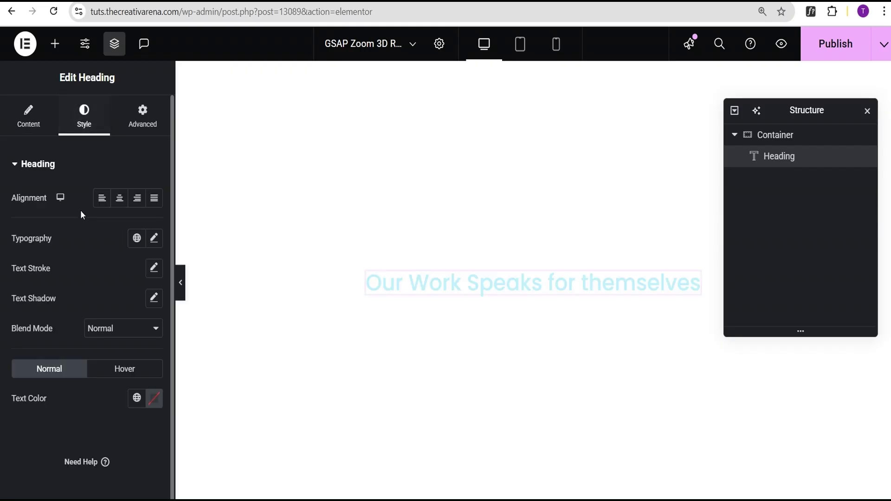
Centre-align the heading and set its font size to 3.9 rem
{"action": "left_click", "coordinate": [120, 206]}
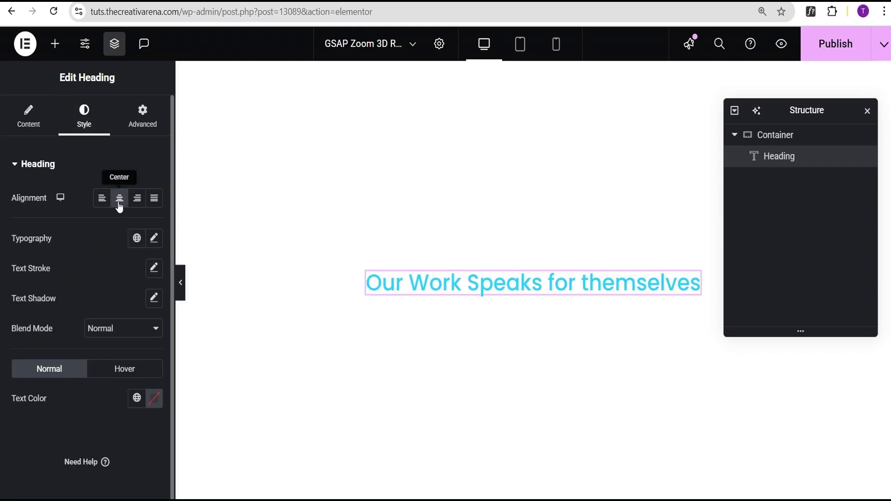
{"action": "left_click", "coordinate": [160, 239]}
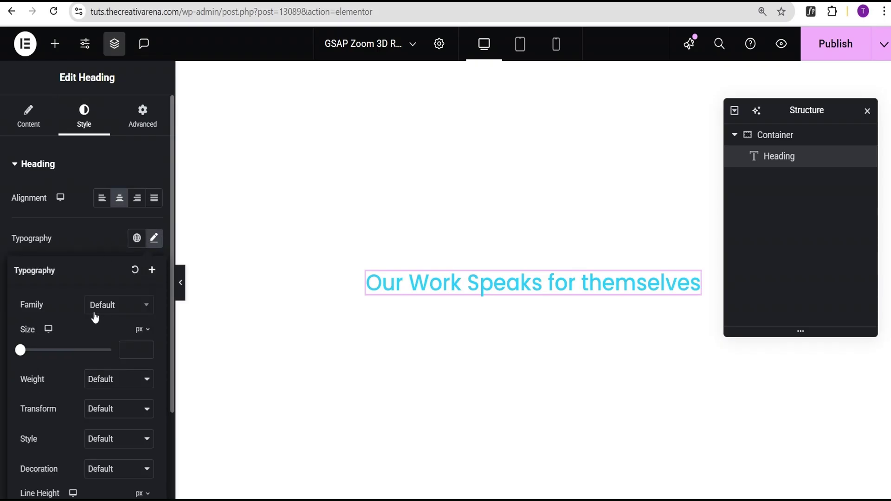
{"action": "scroll", "coordinate": [107, 315], "scroll_direction": "down", "scroll_amount": 1}
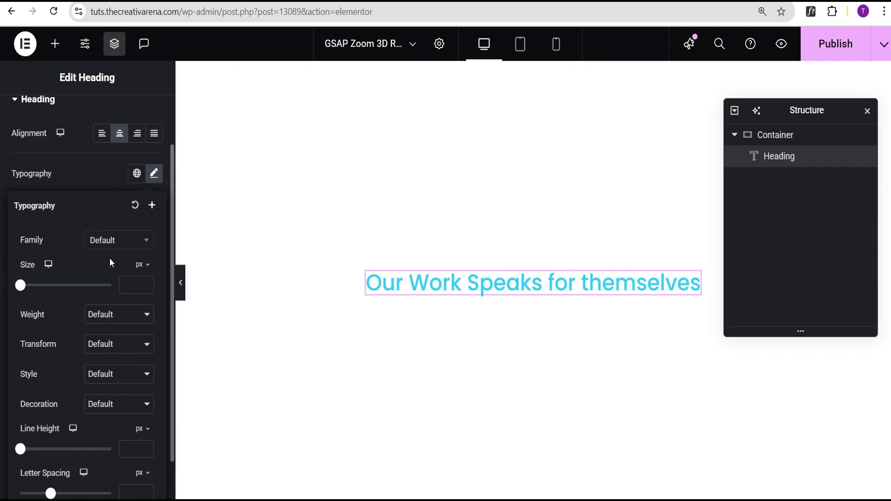
{"action": "left_click", "coordinate": [143, 265]}
{"action": "left_click", "coordinate": [139, 308]}
{"action": "left_click", "coordinate": [136, 286]}
{"action": "type", "text": "3"}
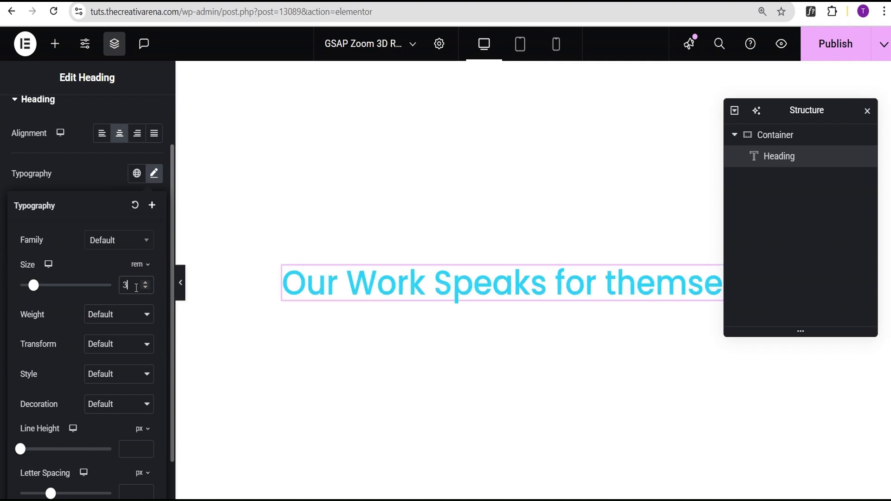
{"action": "type", "text": ".05"}
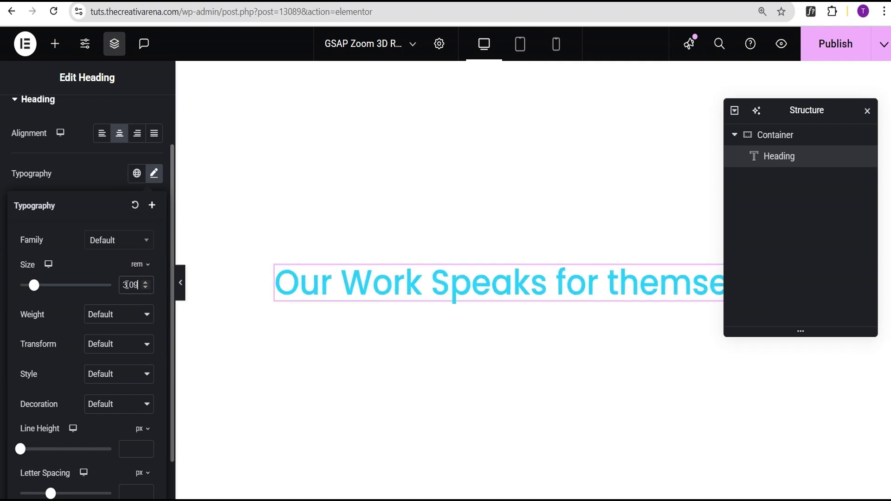
{"action": "key", "text": "BackSpace"}
{"action": "key", "text": "BackSpace"}
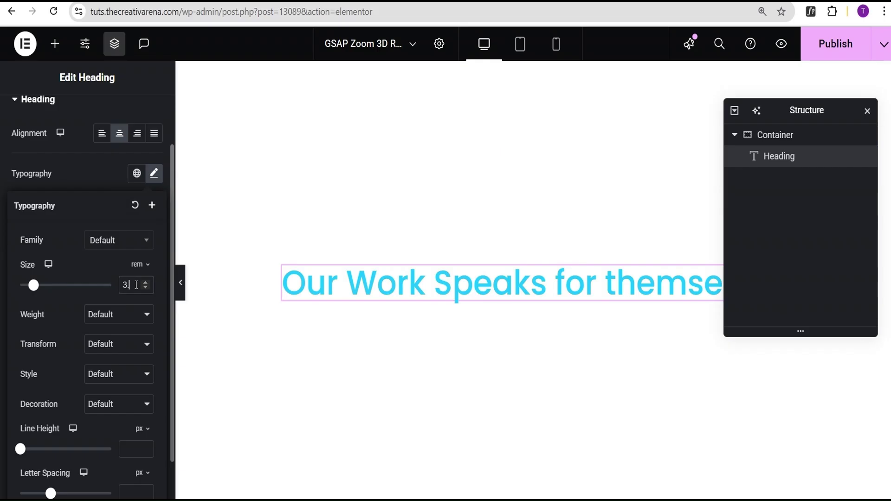
{"action": "type", "text": "9"}
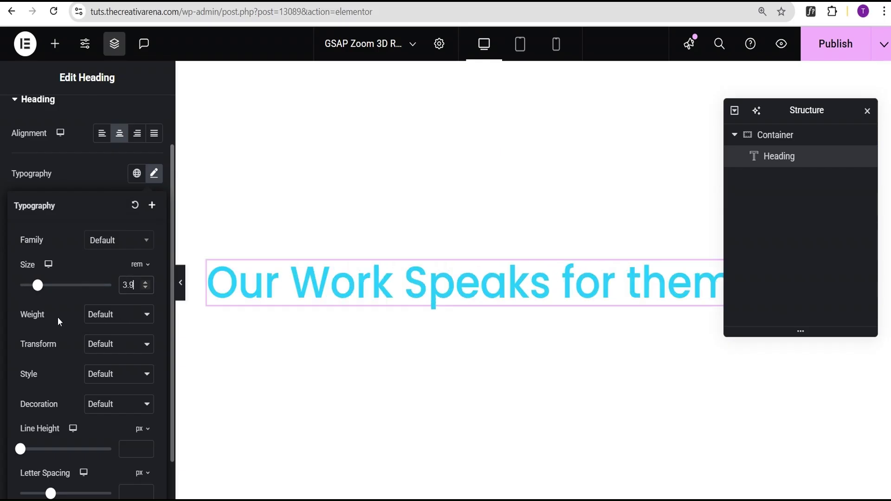
Make the heading bold at weight 700 and uppercase
{"action": "left_click", "coordinate": [111, 316]}
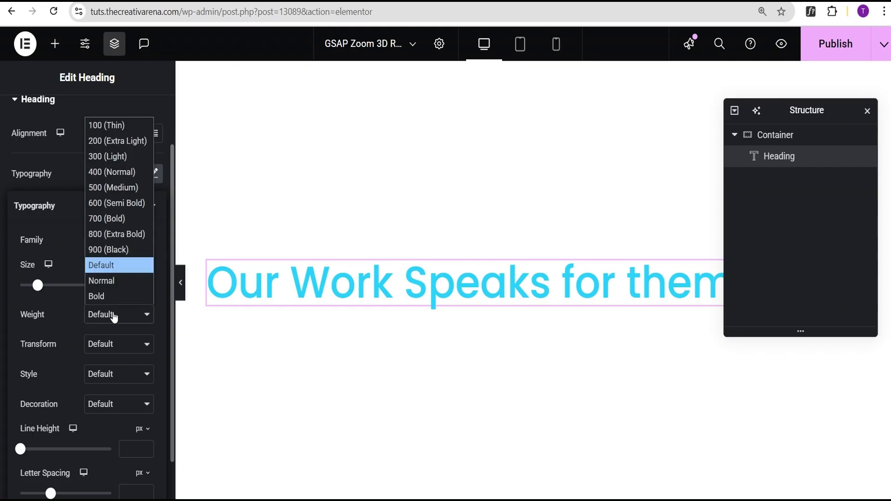
{"action": "left_click", "coordinate": [107, 217]}
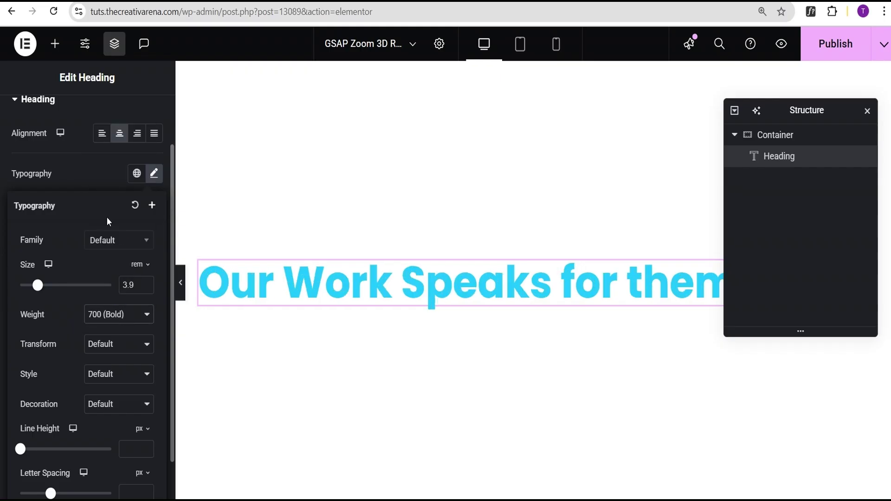
{"action": "left_click", "coordinate": [102, 349]}
{"action": "left_click", "coordinate": [102, 377]}
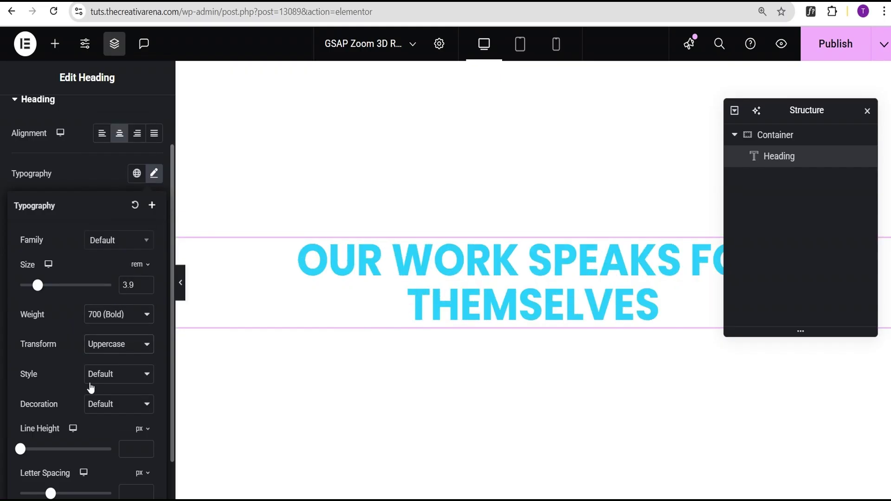
{"action": "left_click", "coordinate": [89, 172]}
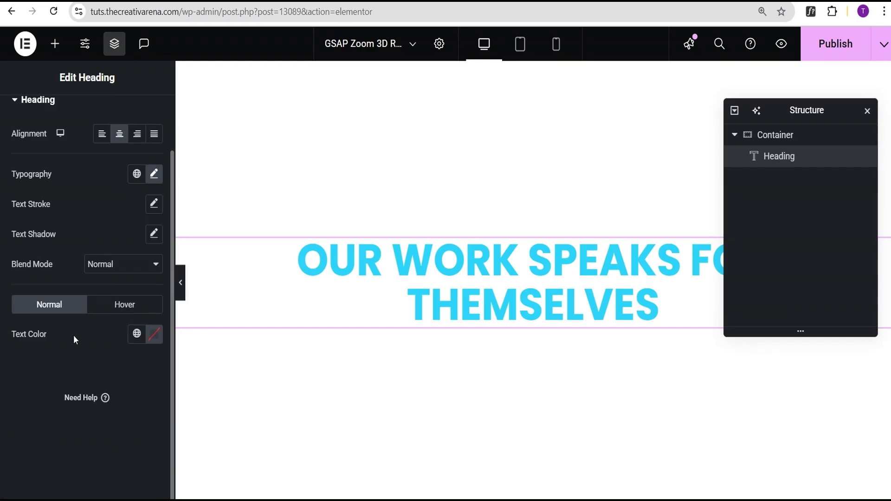
Colour the heading text black in the colour picker
{"action": "left_click", "coordinate": [153, 335]}
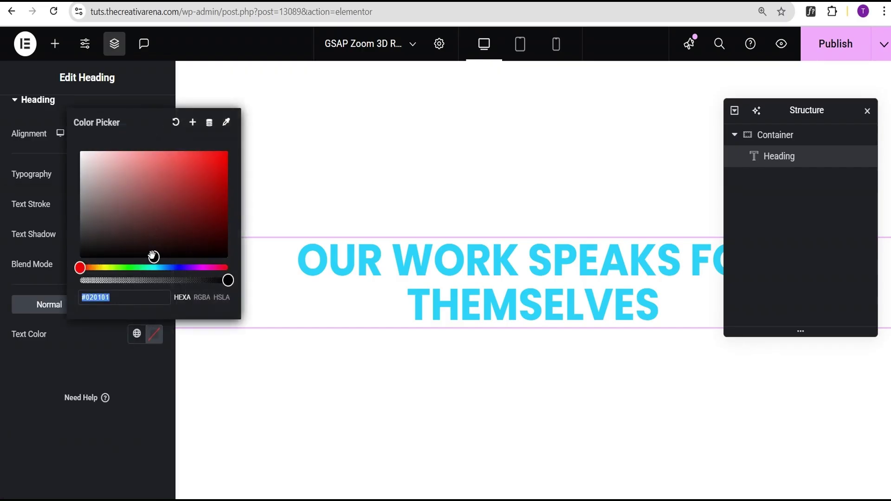
{"action": "left_click", "coordinate": [154, 265]}
{"action": "left_click_drag", "start_coordinate": [153, 264], "coordinate": [151, 321]}
{"action": "left_click", "coordinate": [107, 396]}
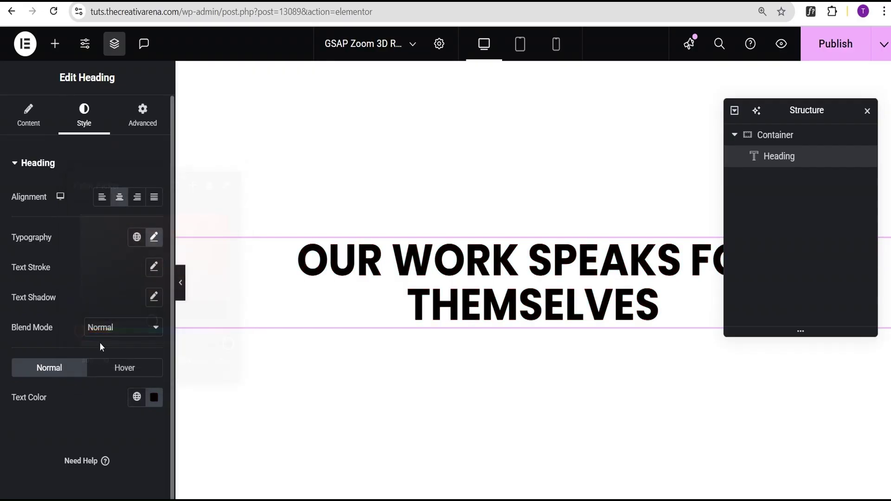
Set the heading's width to Custom at 45%
{"action": "left_click", "coordinate": [147, 122]}
{"action": "left_click", "coordinate": [120, 317]}
{"action": "left_click", "coordinate": [113, 371]}
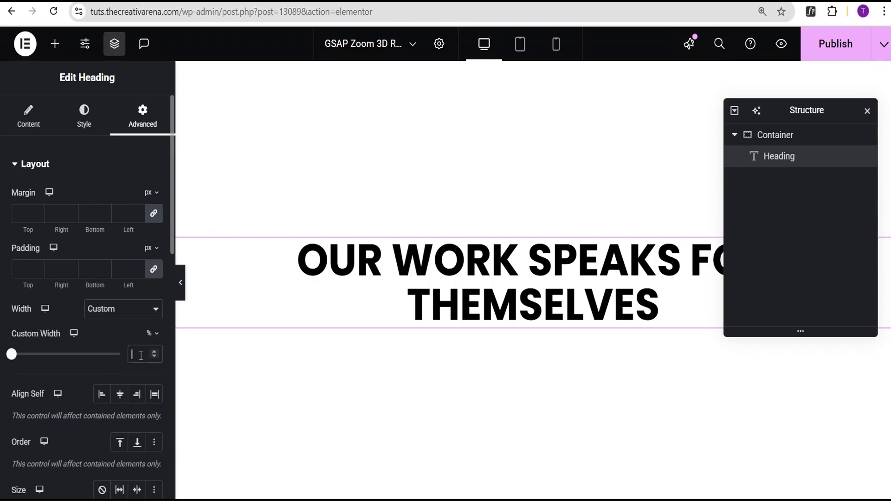
{"action": "left_click", "coordinate": [141, 356]}
{"action": "type", "text": "45"}
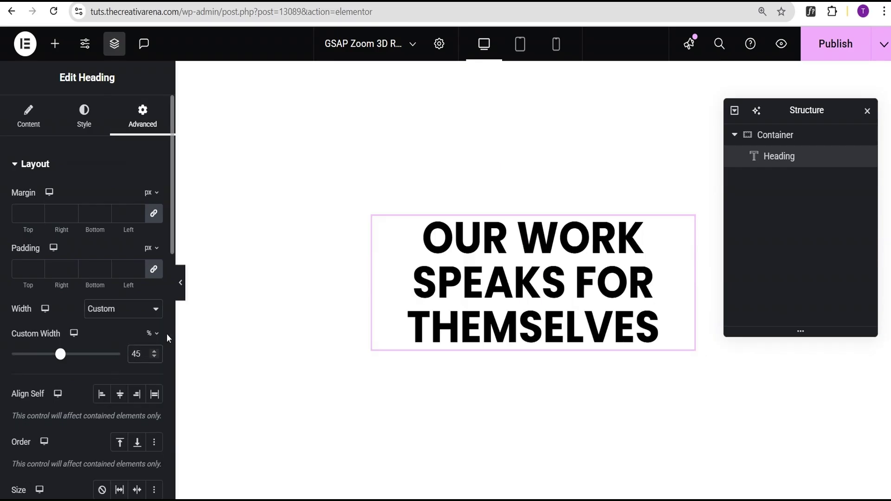
Preview the three-line heading, then add a Text Editor paragraph beneath it
{"action": "left_click", "coordinate": [180, 283]}
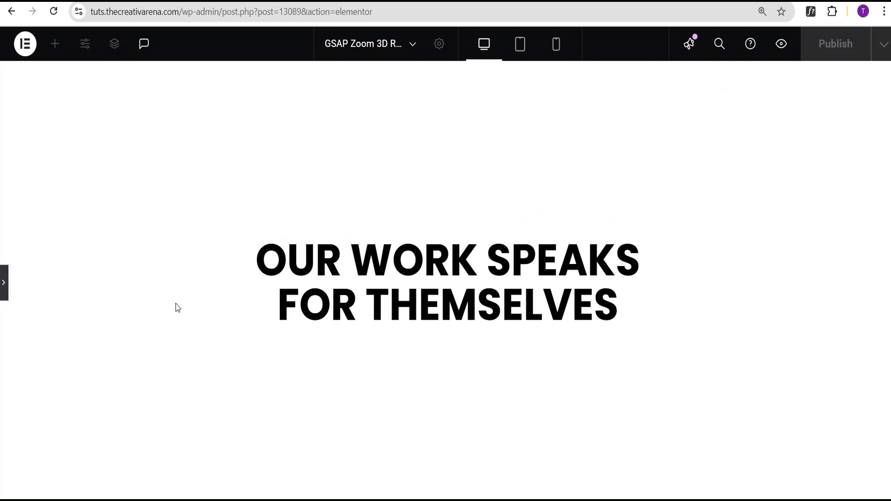
{"action": "left_click", "coordinate": [3, 284]}
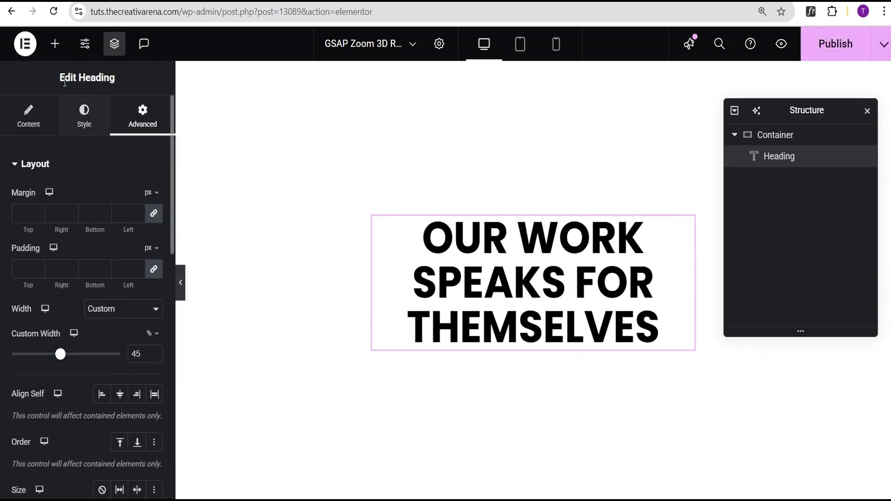
{"action": "left_click", "coordinate": [54, 44]}
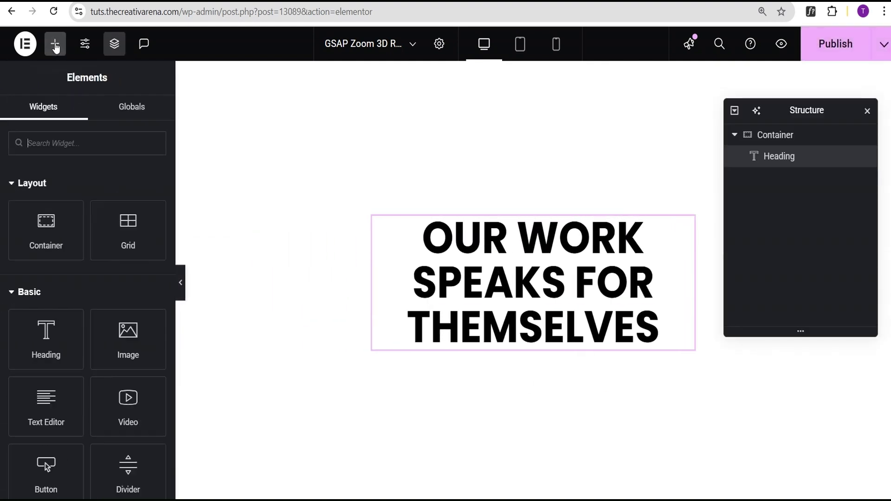
{"action": "left_click", "coordinate": [41, 420]}
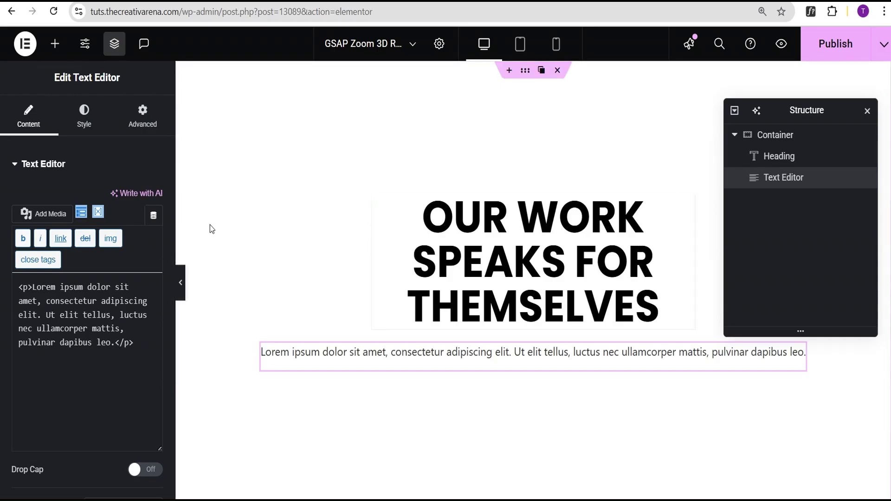
Centre the paragraph text and give it a 45% custom width, then preview the layout
{"action": "left_click", "coordinate": [84, 117]}
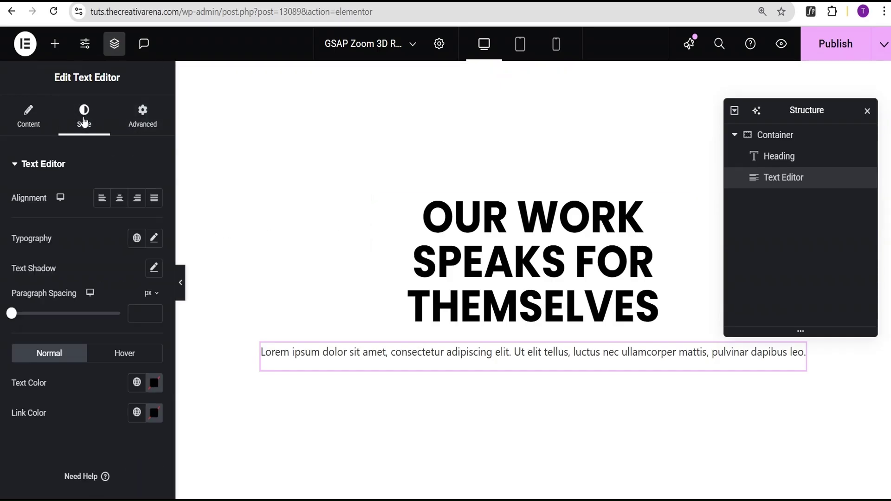
{"action": "left_click", "coordinate": [119, 198]}
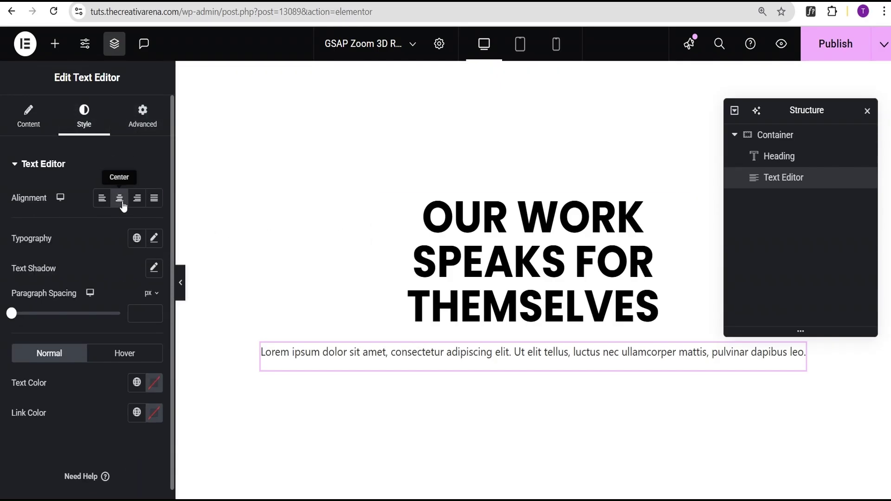
{"action": "left_click", "coordinate": [143, 125]}
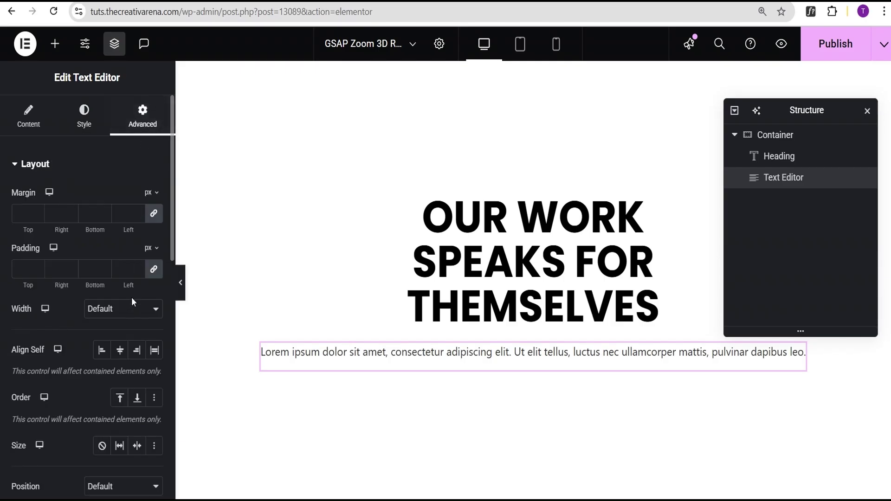
{"action": "left_click", "coordinate": [110, 309]}
{"action": "left_click", "coordinate": [107, 371]}
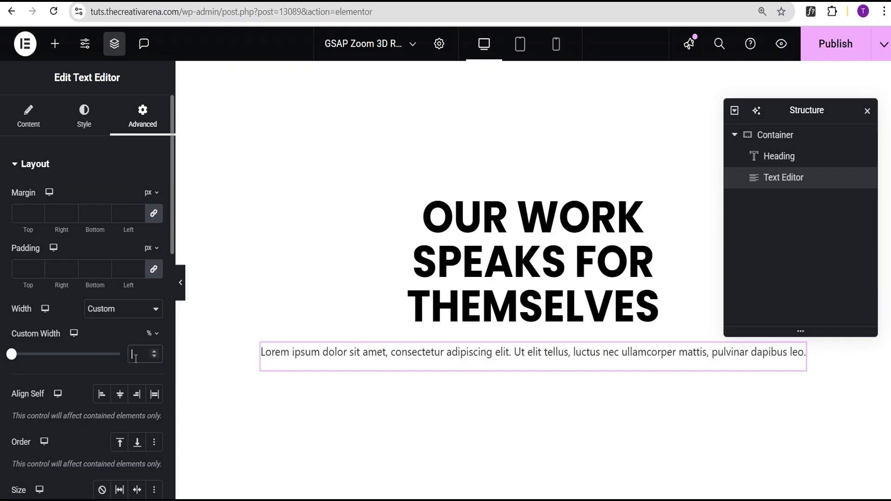
{"action": "type", "text": "45"}
{"action": "left_click", "coordinate": [180, 283]}
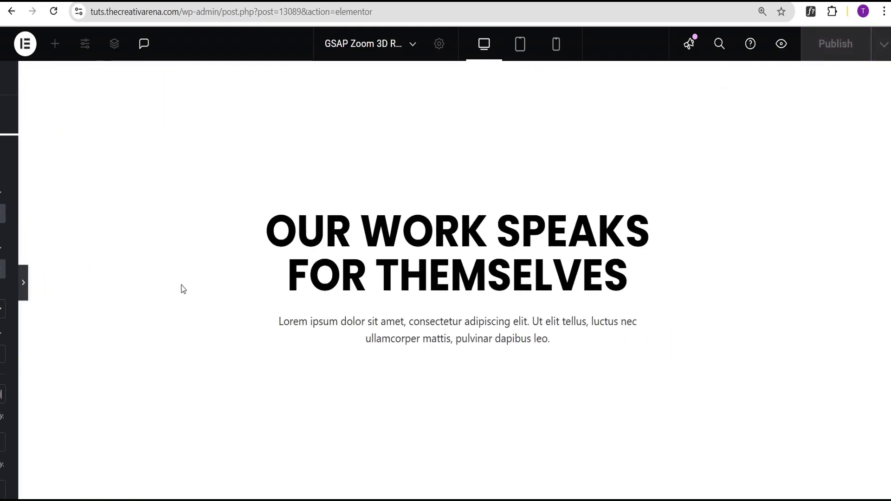
{"action": "left_click", "coordinate": [4, 283]}
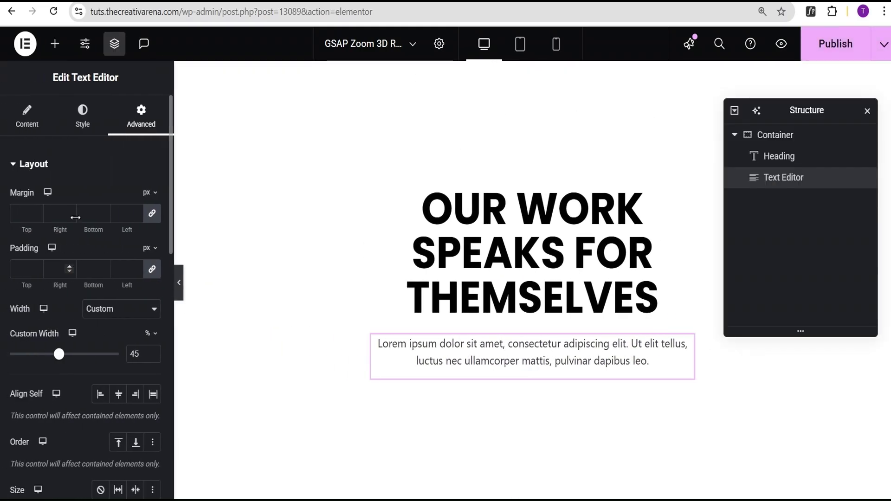
Add a Button widget under the paragraph and change its label from 'Click here' to 'Contact us now'
{"action": "left_click", "coordinate": [55, 44]}
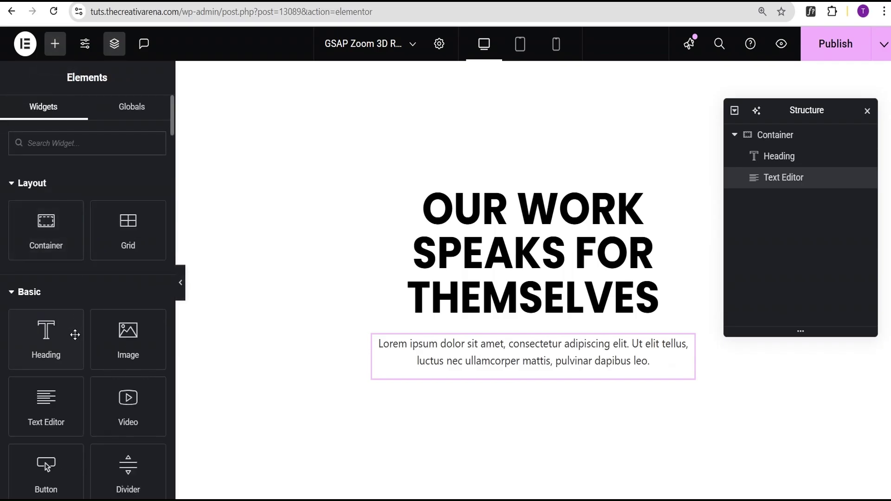
{"action": "scroll", "coordinate": [123, 352], "scroll_direction": "down", "scroll_amount": 2}
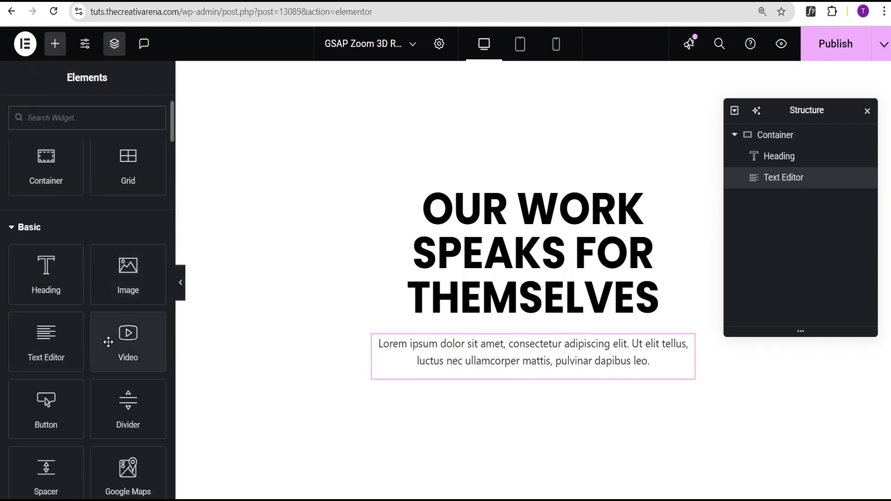
{"action": "scroll", "coordinate": [98, 333], "scroll_direction": "down", "scroll_amount": 2}
{"action": "left_click", "coordinate": [41, 358]}
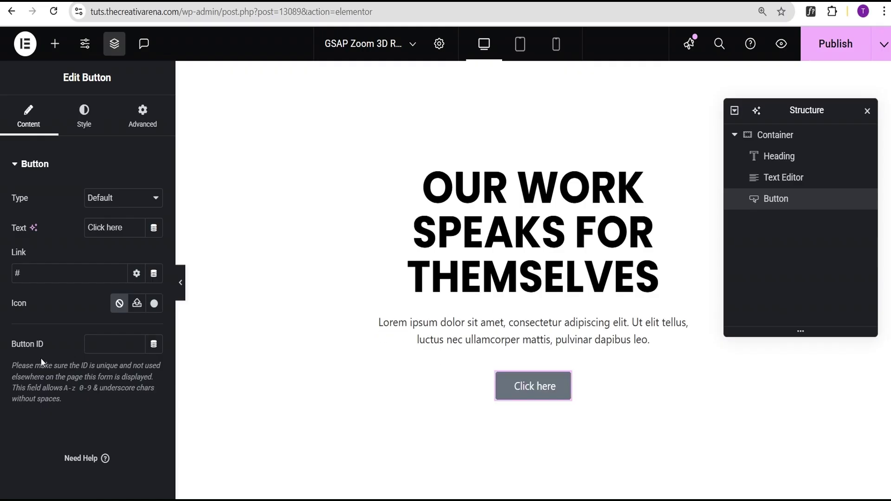
{"action": "left_click_drag", "start_coordinate": [126, 229], "coordinate": [78, 232]}
{"action": "type", "text": "Contact us now"}
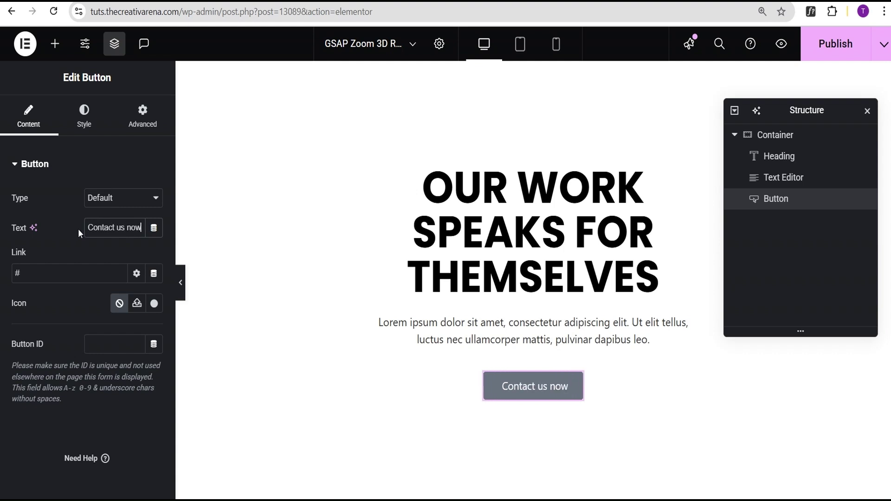
Set the button background colour to orange #FF7B00 and preview the hero
{"action": "left_click", "coordinate": [99, 128]}
{"action": "scroll", "coordinate": [82, 224], "scroll_direction": "down", "scroll_amount": 3}
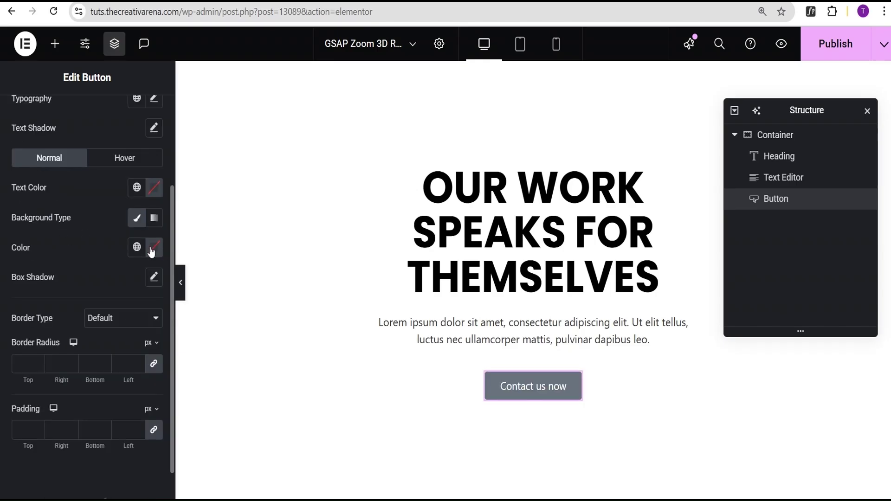
{"action": "left_click", "coordinate": [152, 249]}
{"action": "left_click_drag", "start_coordinate": [80, 421], "coordinate": [91, 422]}
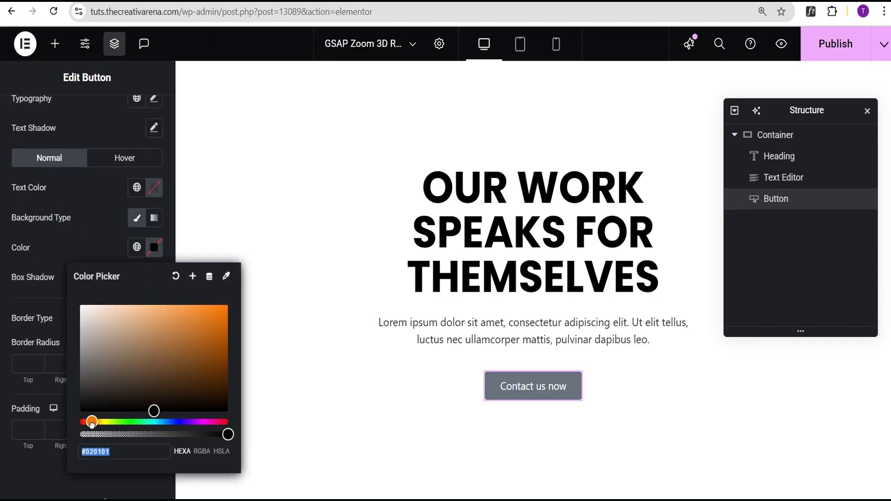
{"action": "left_click_drag", "start_coordinate": [155, 408], "coordinate": [229, 293]}
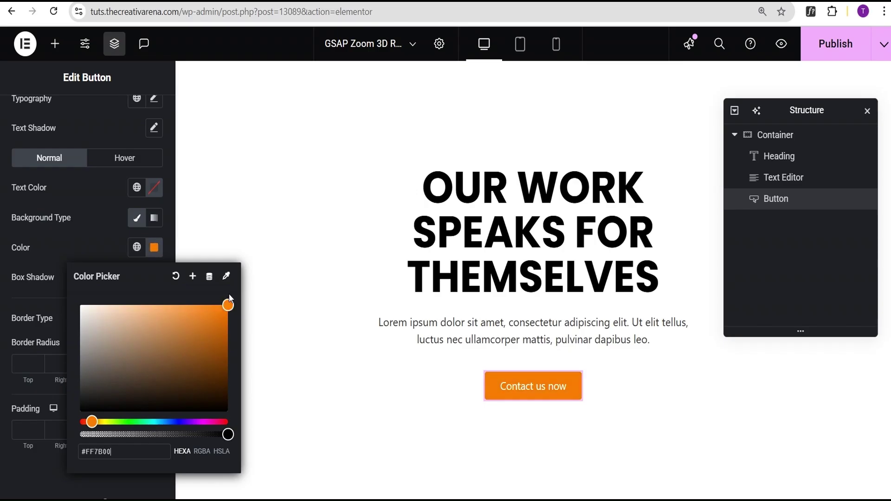
{"action": "left_click", "coordinate": [90, 229]}
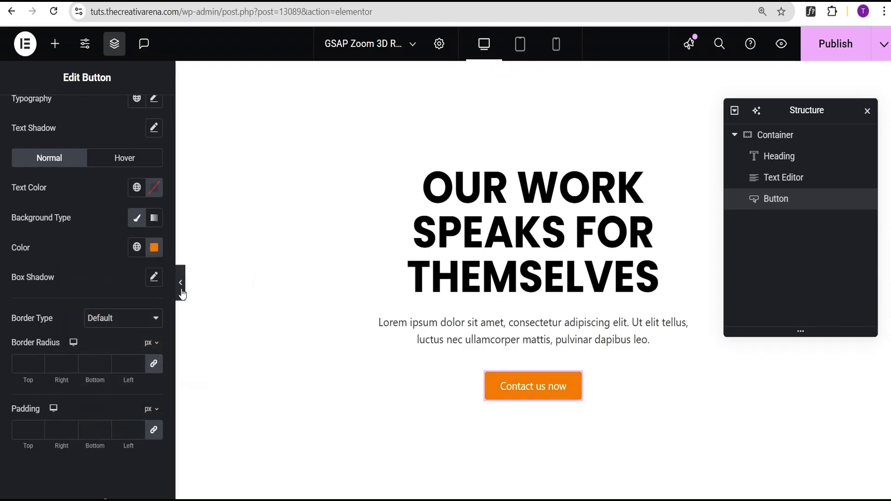
{"action": "left_click", "coordinate": [179, 282]}
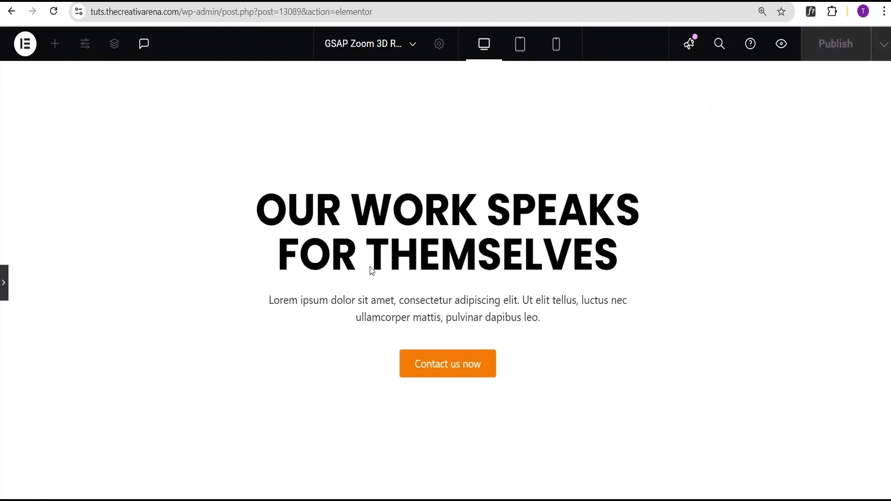
{"action": "left_click", "coordinate": [4, 275]}
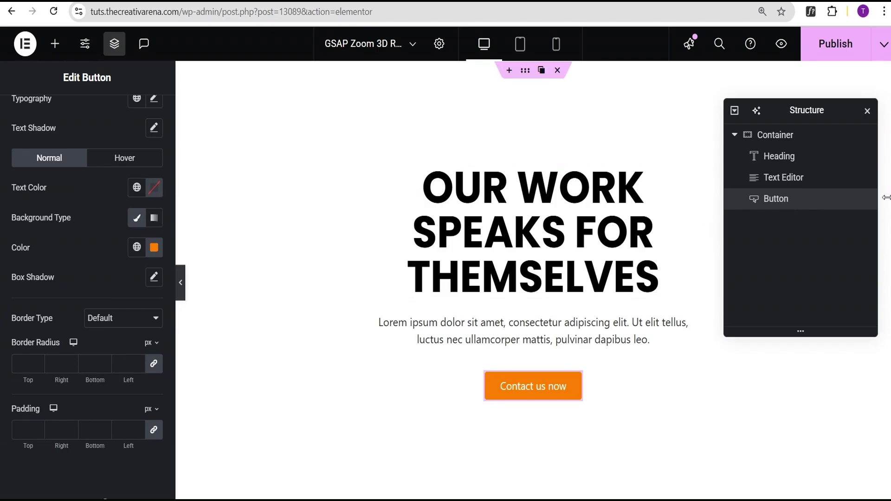
Add an Image widget below the button showing the paracycling_4.jpg photo from the Media Library
{"action": "left_click", "coordinate": [55, 44]}
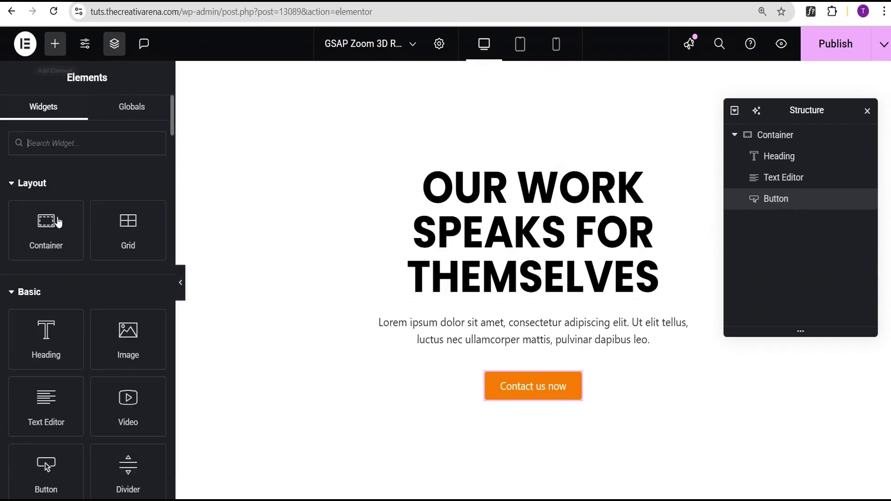
{"action": "scroll", "coordinate": [58, 214], "scroll_direction": "down", "scroll_amount": 1}
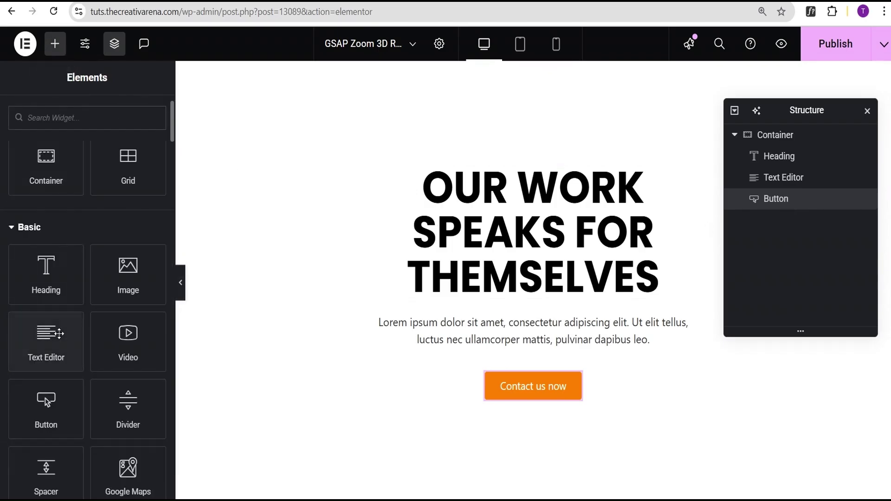
{"action": "left_click", "coordinate": [127, 281]}
{"action": "left_click", "coordinate": [77, 238]}
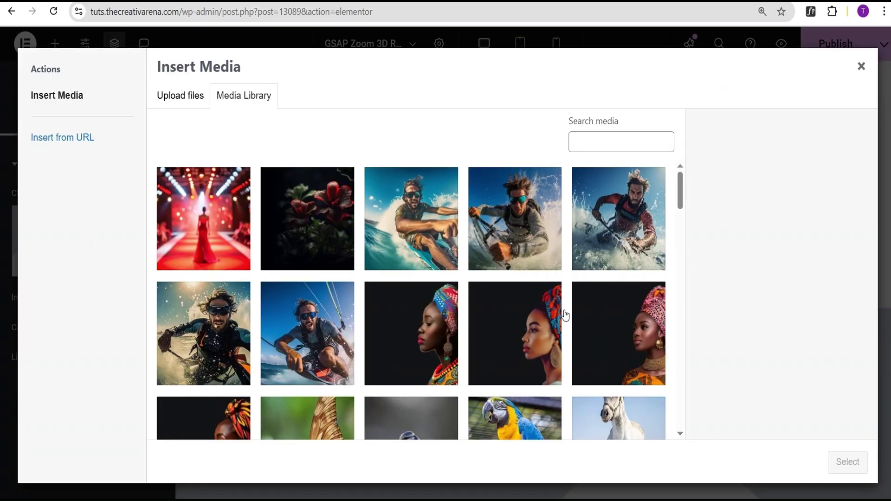
{"action": "left_click", "coordinate": [420, 233]}
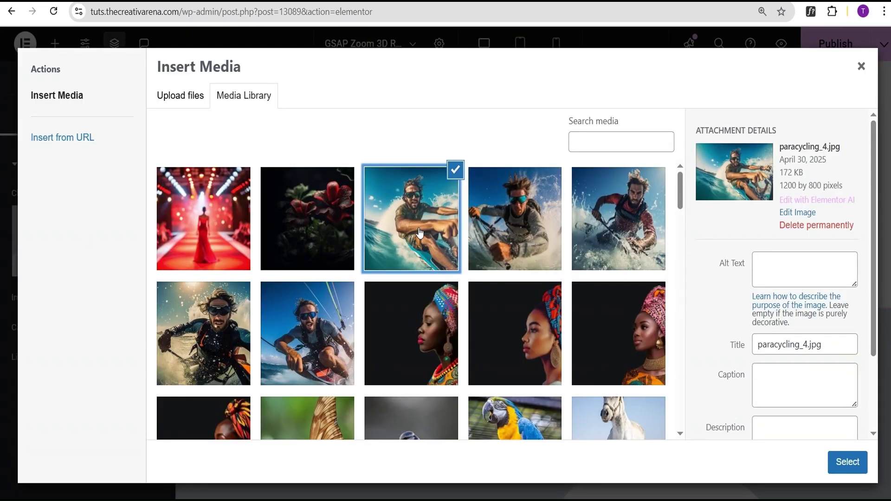
{"action": "left_click", "coordinate": [848, 462]}
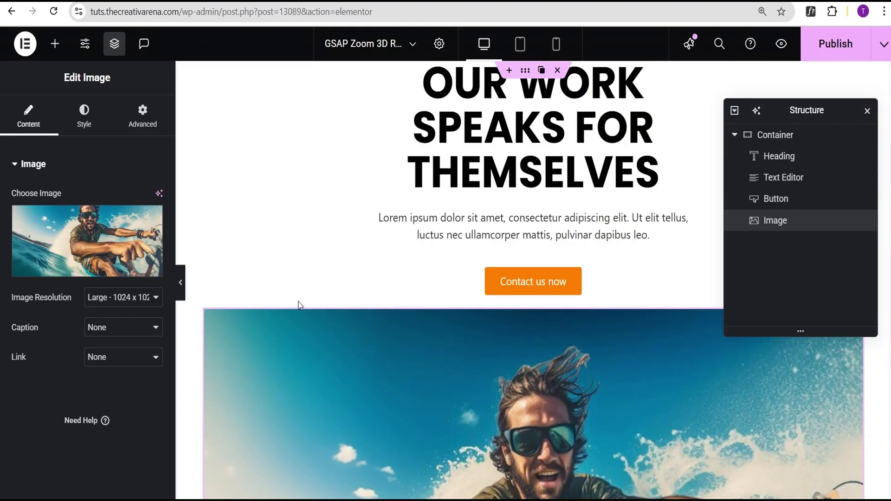
Set the image to 100% width in Style, then a 25% custom width in Advanced
{"action": "left_click", "coordinate": [88, 123]}
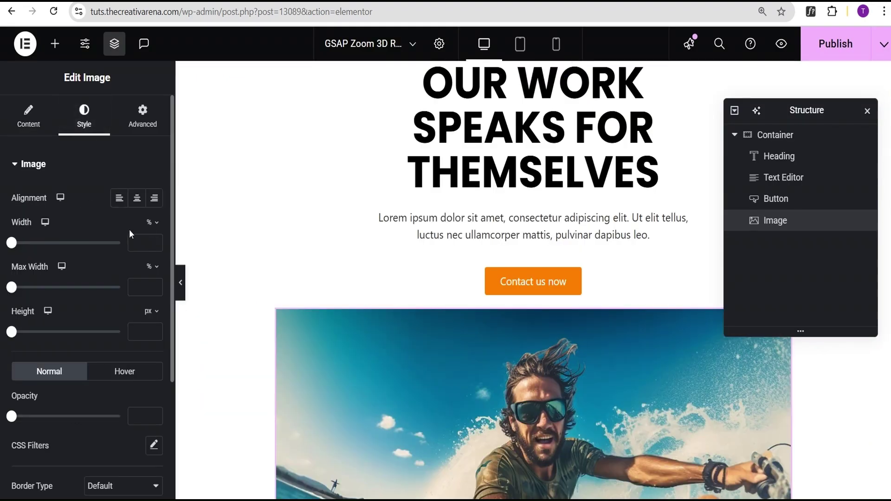
{"action": "left_click_drag", "start_coordinate": [11, 243], "coordinate": [135, 244]}
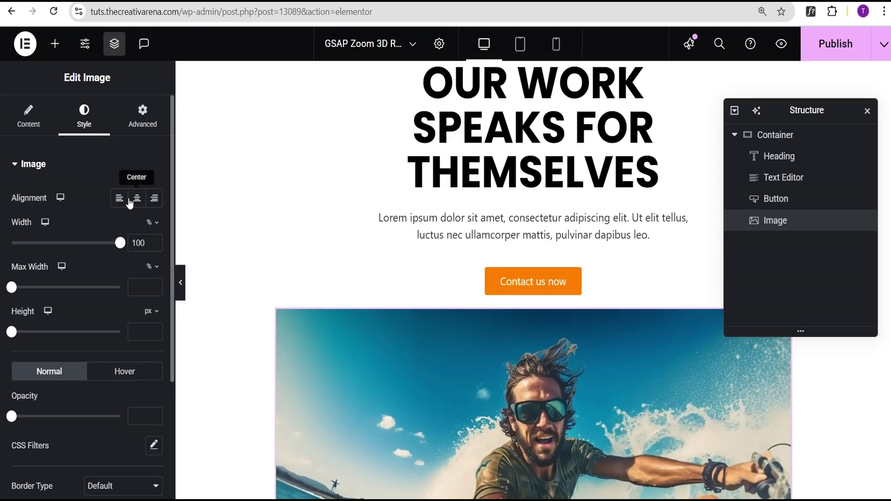
{"action": "left_click", "coordinate": [145, 128]}
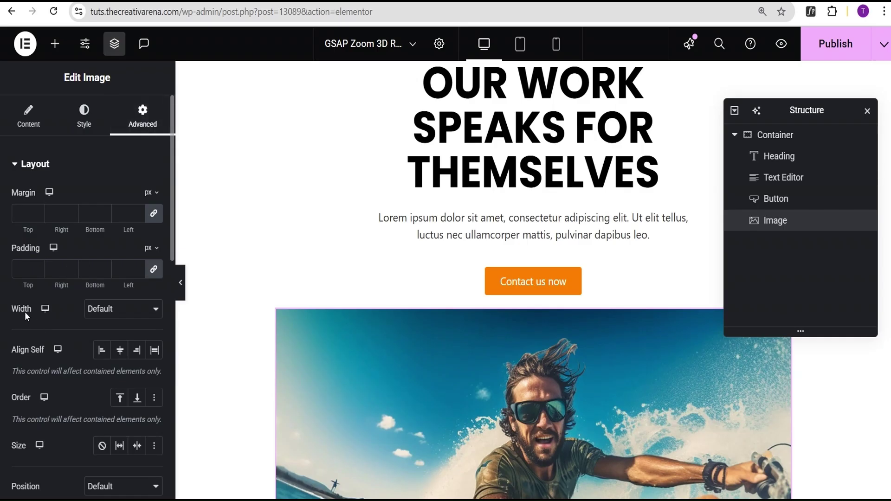
{"action": "left_click", "coordinate": [131, 309]}
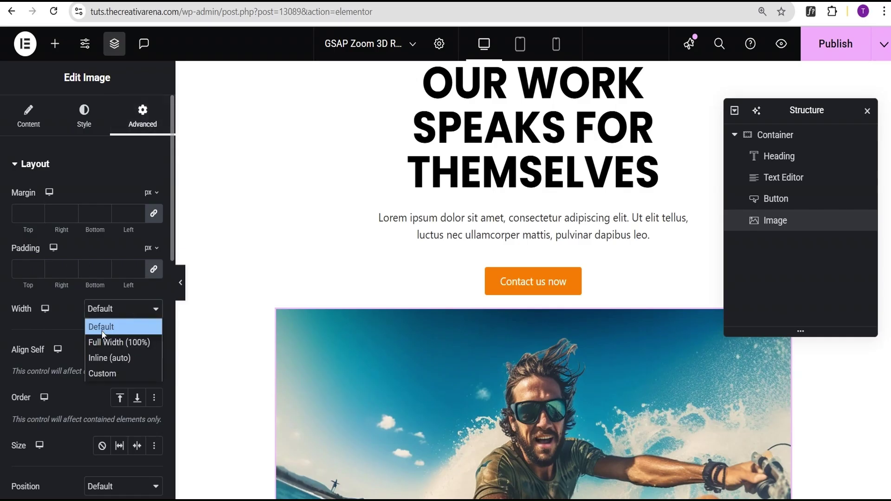
{"action": "left_click", "coordinate": [103, 373]}
{"action": "scroll", "coordinate": [102, 327], "scroll_direction": "down", "scroll_amount": 3}
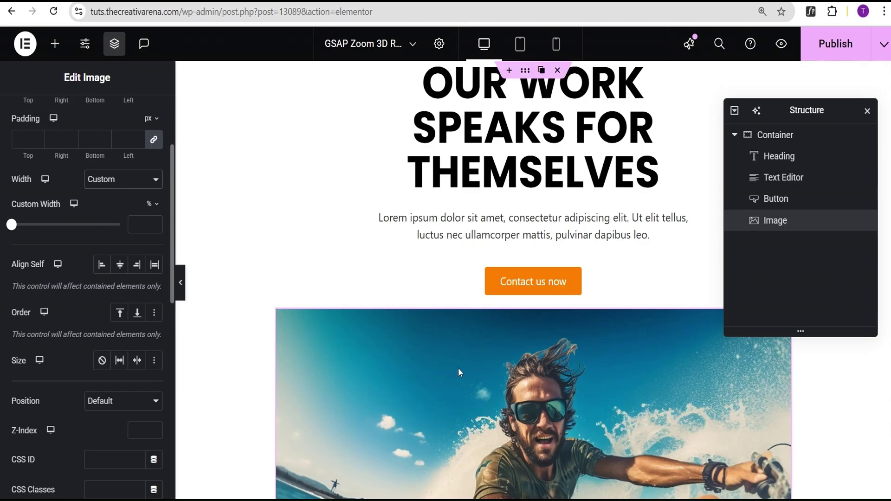
{"action": "scroll", "coordinate": [458, 369], "scroll_direction": "down", "scroll_amount": 3}
{"action": "scroll", "coordinate": [450, 358], "scroll_direction": "down", "scroll_amount": 1}
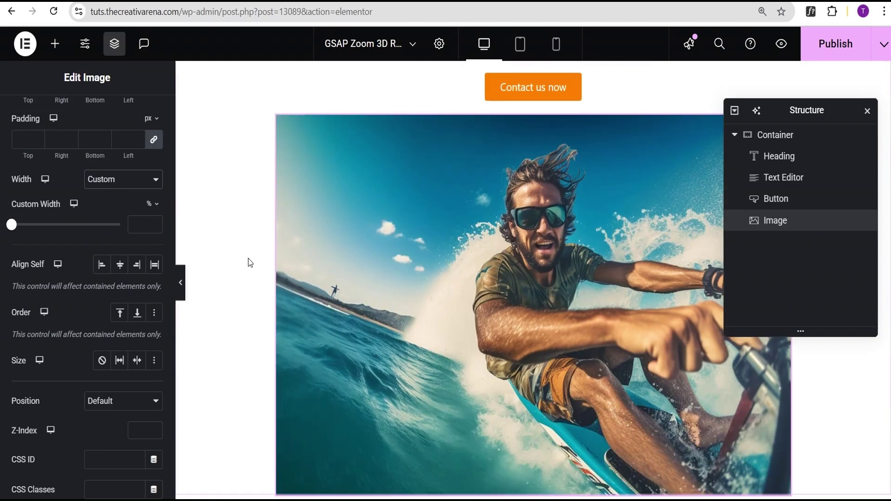
{"action": "left_click", "coordinate": [135, 224]}
{"action": "type", "text": "25"}
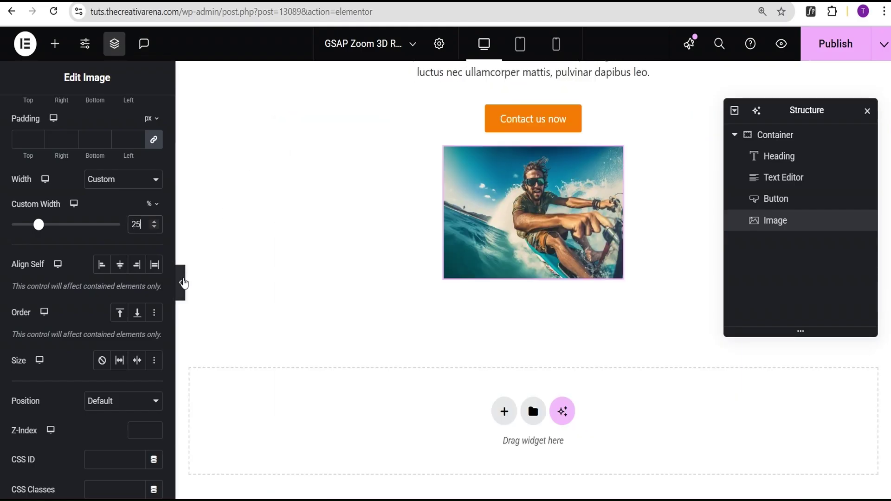
Preview the page with the editor panel hidden to check the image placement
{"action": "left_click", "coordinate": [182, 281]}
{"action": "left_click", "coordinate": [3, 283]}
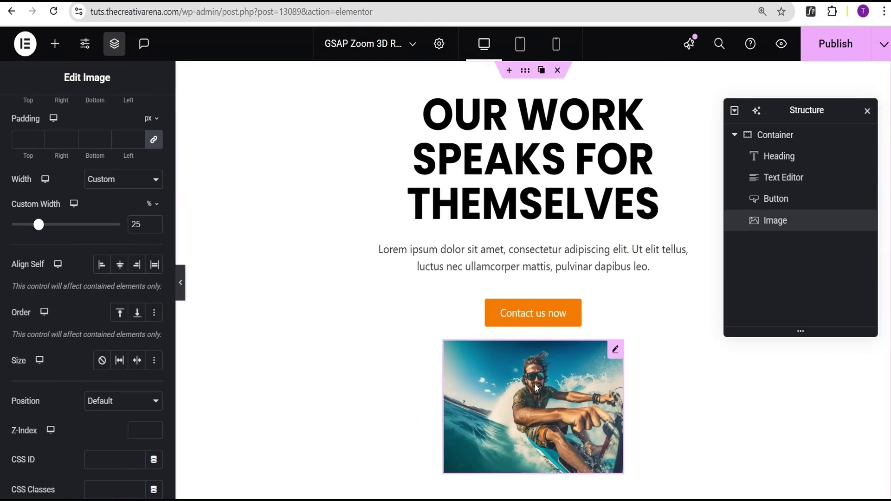
{"action": "scroll", "coordinate": [83, 254], "scroll_direction": "up", "scroll_amount": 2}
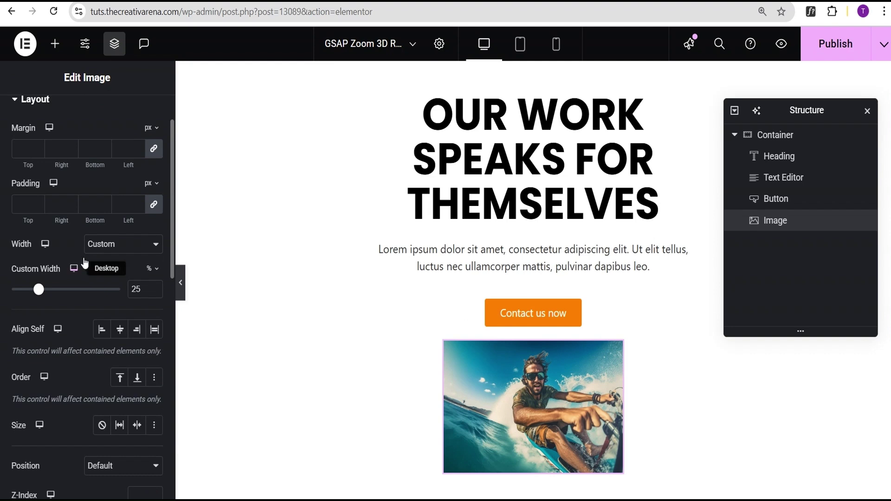
{"action": "scroll", "coordinate": [84, 263], "scroll_direction": "down", "scroll_amount": 3}
{"action": "scroll", "coordinate": [83, 283], "scroll_direction": "up", "scroll_amount": 5}
Round the image's corners with a 20 px border radius
{"action": "left_click", "coordinate": [88, 118]}
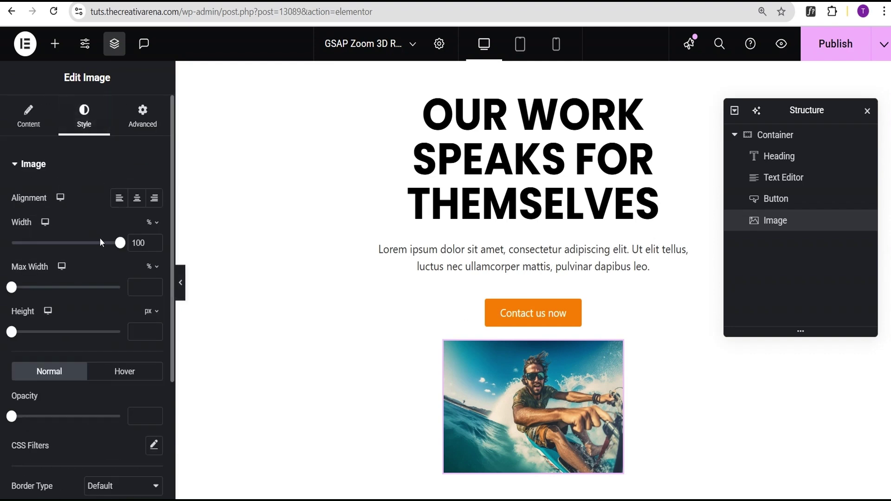
{"action": "scroll", "coordinate": [101, 234], "scroll_direction": "down", "scroll_amount": 3}
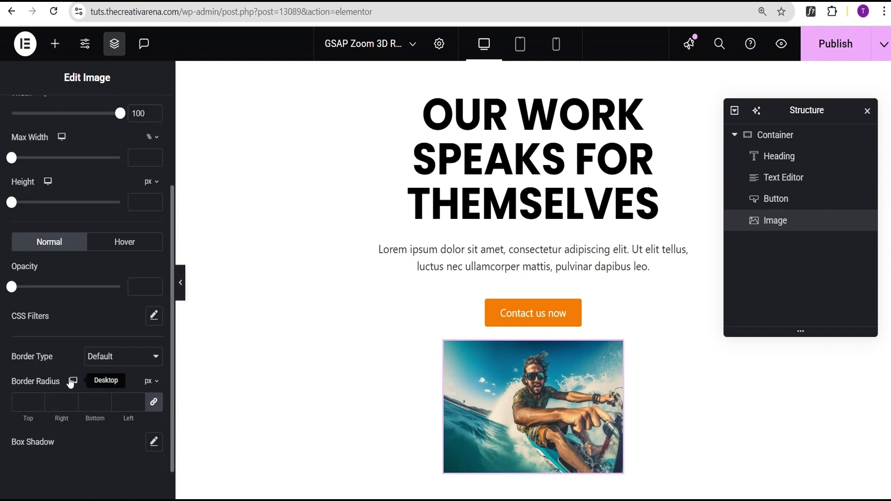
{"action": "left_click", "coordinate": [24, 403]}
{"action": "type", "text": "20"}
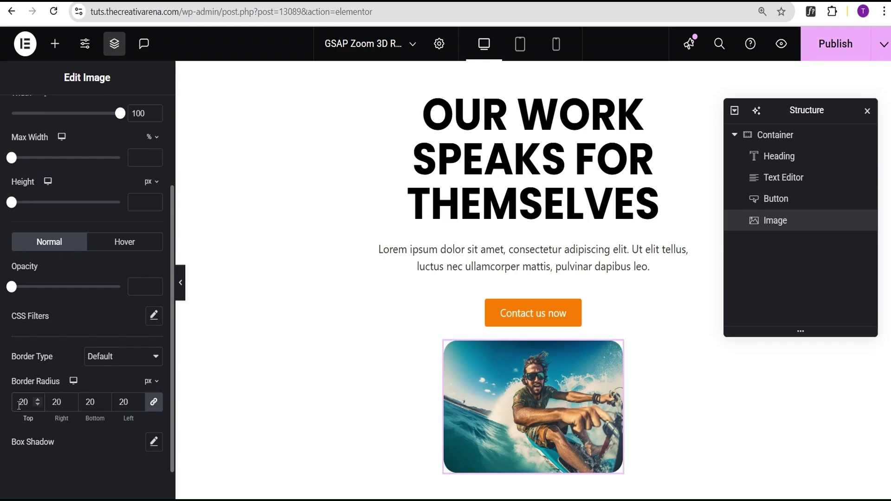
{"action": "scroll", "coordinate": [118, 308], "scroll_direction": "up", "scroll_amount": 2}
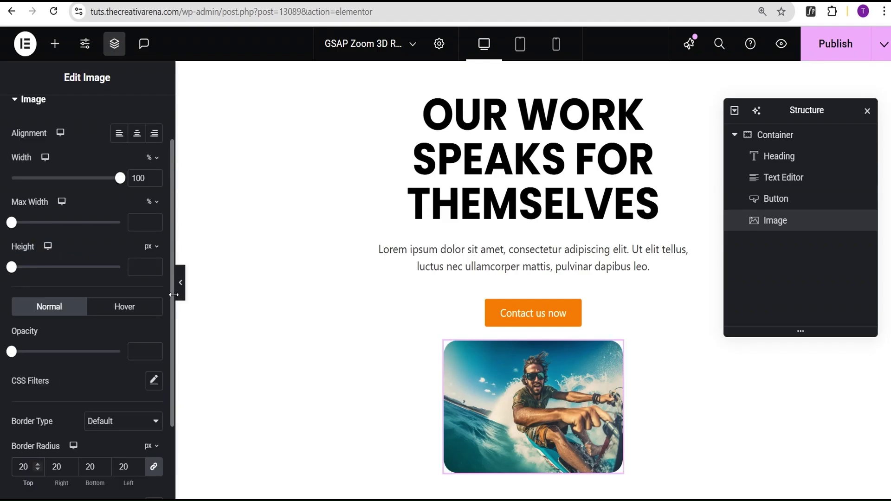
{"action": "scroll", "coordinate": [153, 193], "scroll_direction": "up", "scroll_amount": 2}
Set the image's Position to Absolute in the Advanced settings
{"action": "left_click", "coordinate": [135, 123]}
{"action": "scroll", "coordinate": [98, 238], "scroll_direction": "down", "scroll_amount": 2}
{"action": "scroll", "coordinate": [98, 239], "scroll_direction": "down", "scroll_amount": 4}
{"action": "left_click", "coordinate": [104, 271]}
{"action": "left_click", "coordinate": [105, 307]}
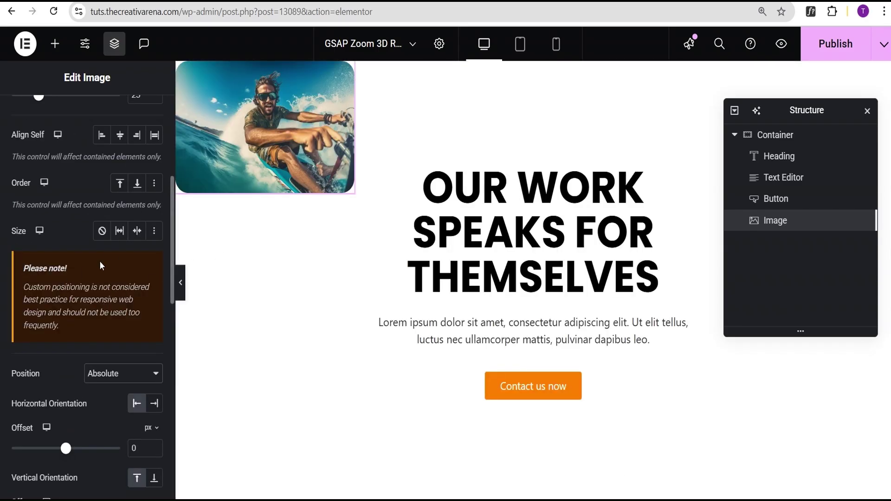
Switch both offset units to % and set horizontal offset 14% and vertical offset 26%
{"action": "scroll", "coordinate": [100, 278], "scroll_direction": "down", "scroll_amount": 3}
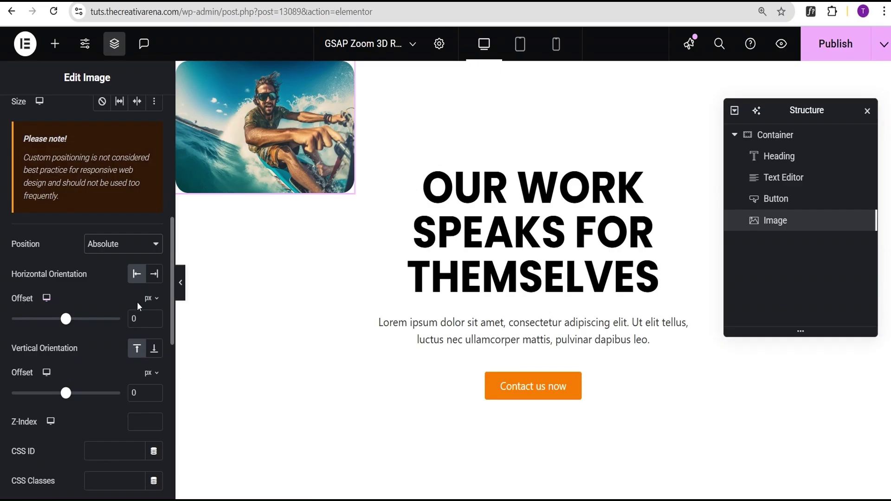
{"action": "left_click", "coordinate": [153, 300]}
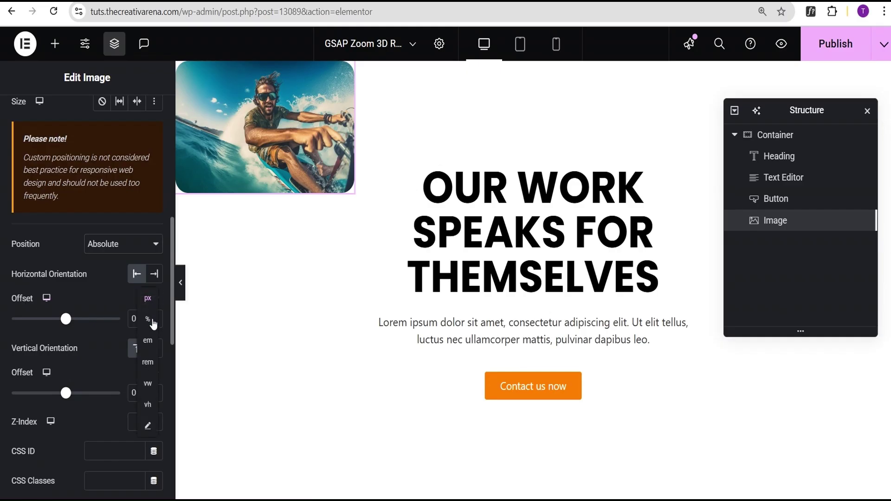
{"action": "left_click", "coordinate": [152, 319]}
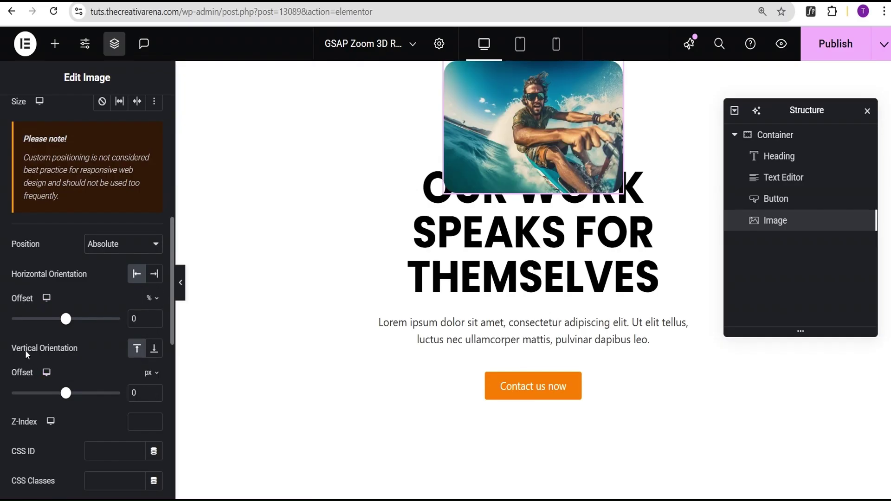
{"action": "left_click", "coordinate": [150, 372]}
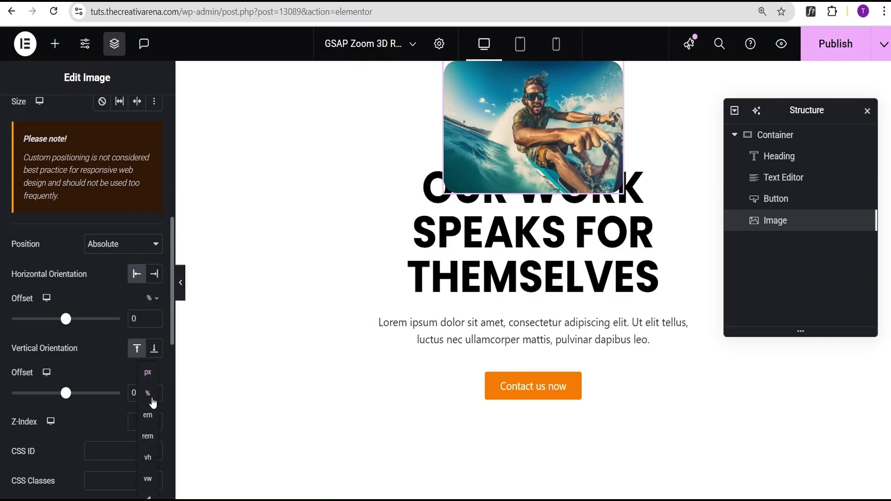
{"action": "left_click", "coordinate": [149, 392]}
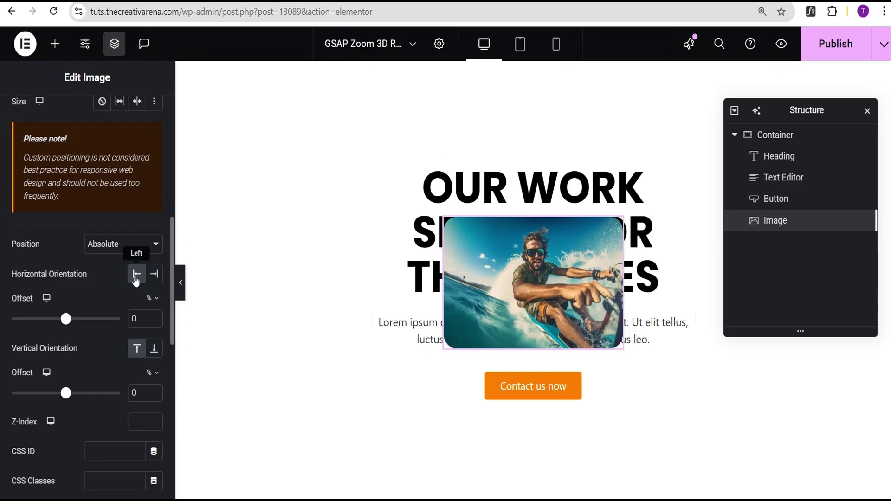
{"action": "mouse_move", "coordinate": [65, 319]}
{"action": "left_mouse_down"}
{"action": "mouse_move", "coordinate": [34, 320]}
{"action": "mouse_move", "coordinate": [98, 320]}
{"action": "mouse_move", "coordinate": [70, 320]}
{"action": "left_mouse_up"}
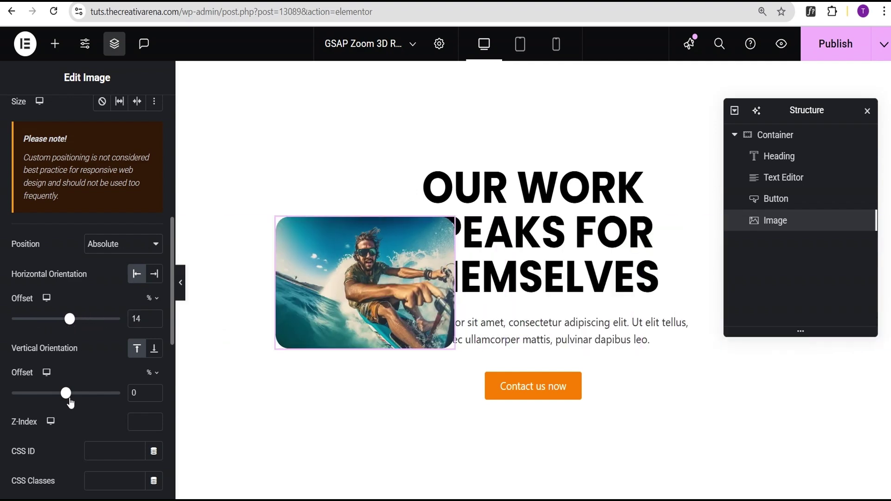
{"action": "left_click_drag", "start_coordinate": [68, 395], "coordinate": [74, 394]}
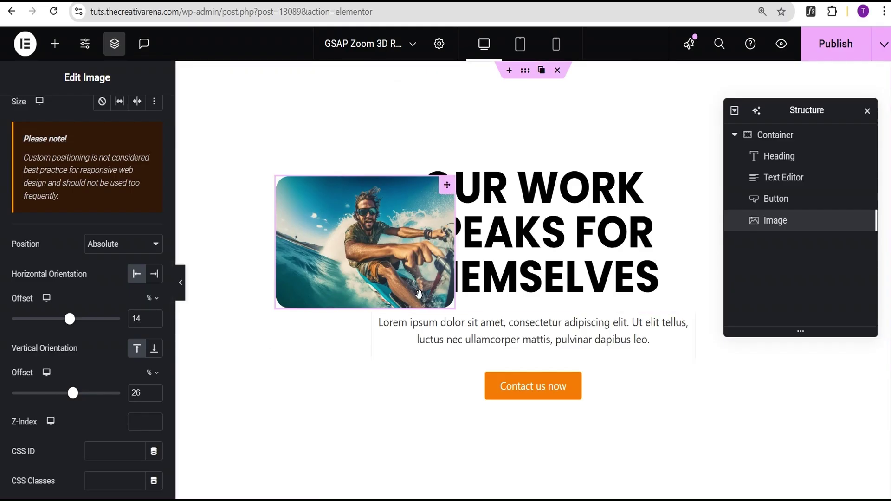
Paste the tca-zoom-img class copied from VS Code into the image's CSS Classes field
{"action": "scroll", "coordinate": [120, 209], "scroll_direction": "up", "scroll_amount": 7}
{"action": "scroll", "coordinate": [119, 209], "scroll_direction": "down", "scroll_amount": 8}
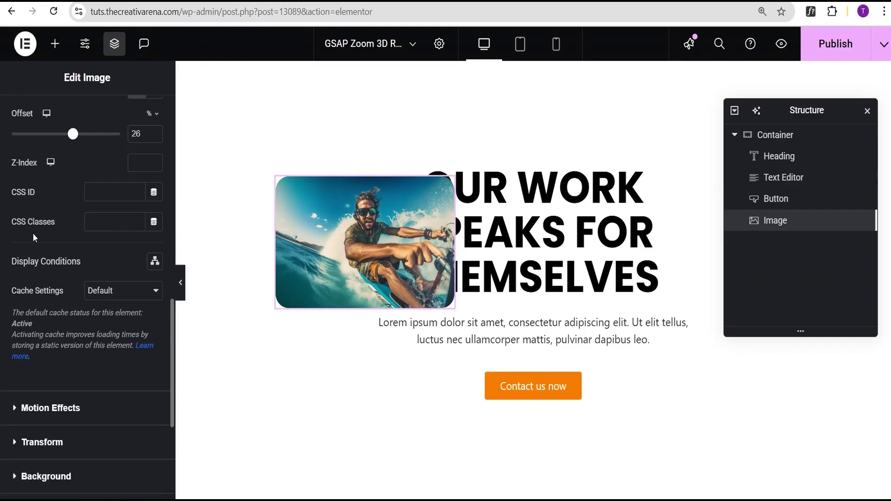
{"action": "left_click", "coordinate": [96, 224]}
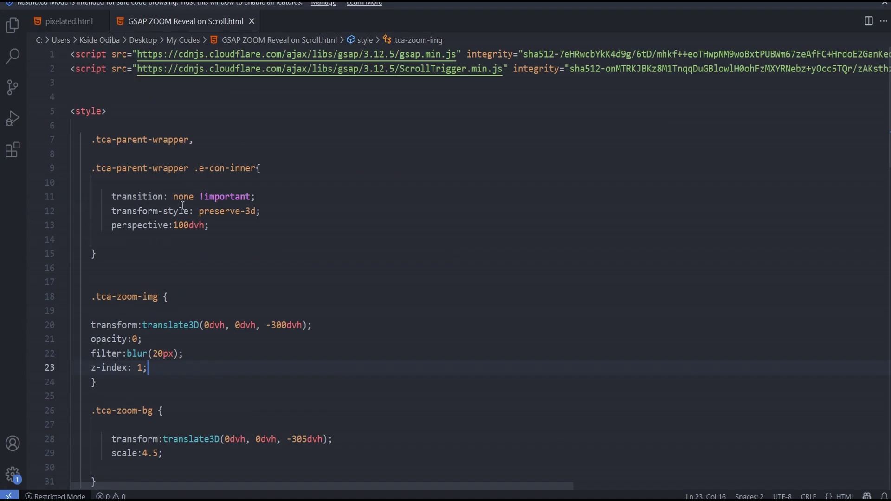
{"action": "scroll", "coordinate": [183, 205], "scroll_direction": "down", "scroll_amount": 1}
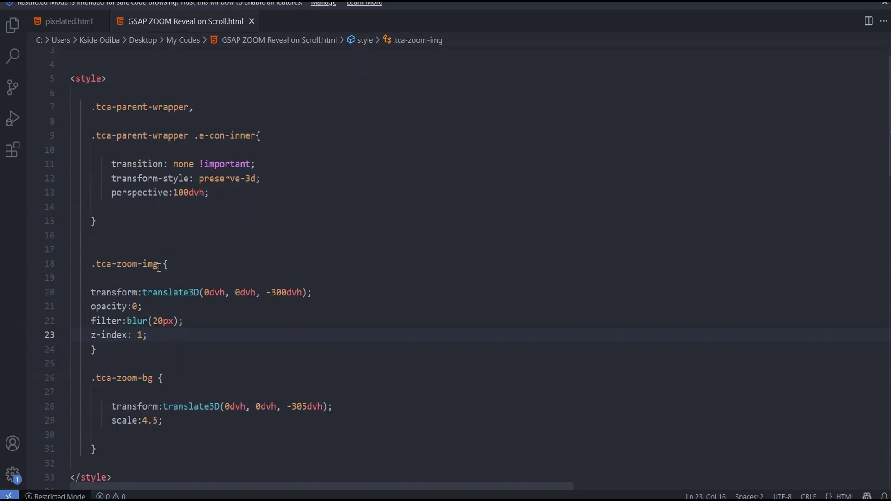
{"action": "left_click_drag", "start_coordinate": [158, 264], "coordinate": [95, 264]}
{"action": "key", "text": "ctrl+c"}
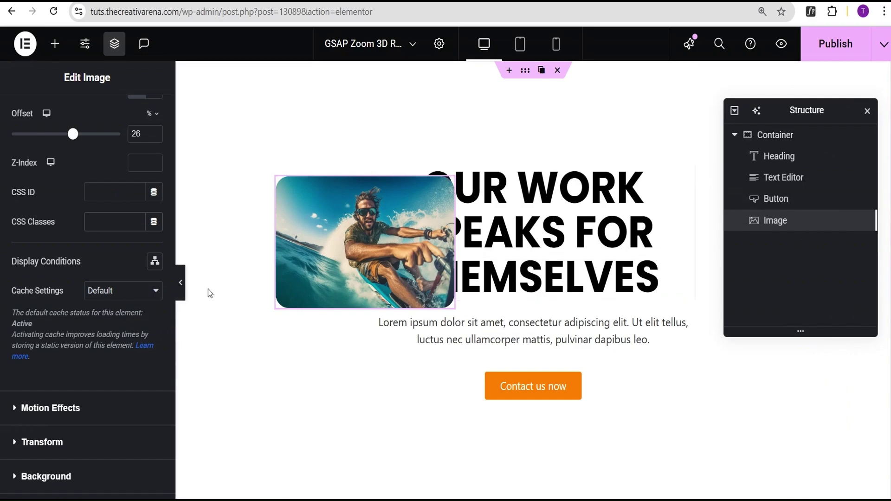
{"action": "left_click", "coordinate": [103, 217]}
{"action": "key", "text": "ctrl+v"}
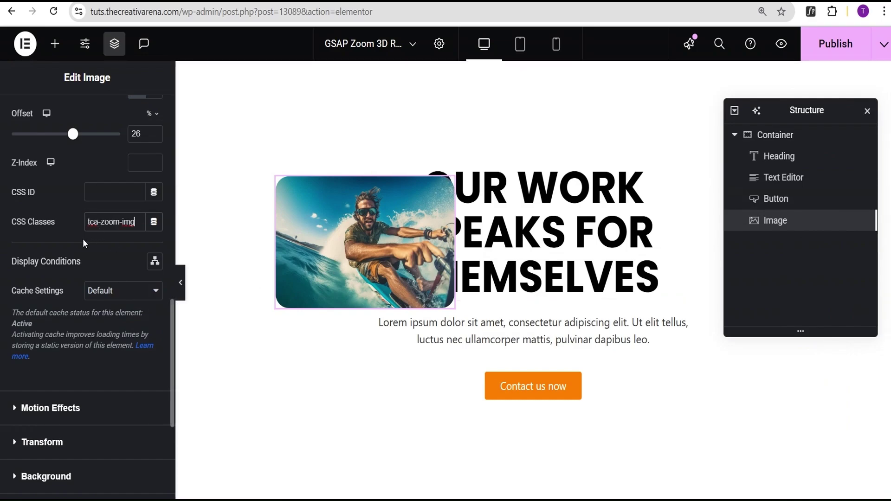
Duplicate the image, swap in another surfing photo, and shift it right across the heading
{"action": "right_click", "coordinate": [800, 222]}
{"action": "left_click", "coordinate": [785, 219]}
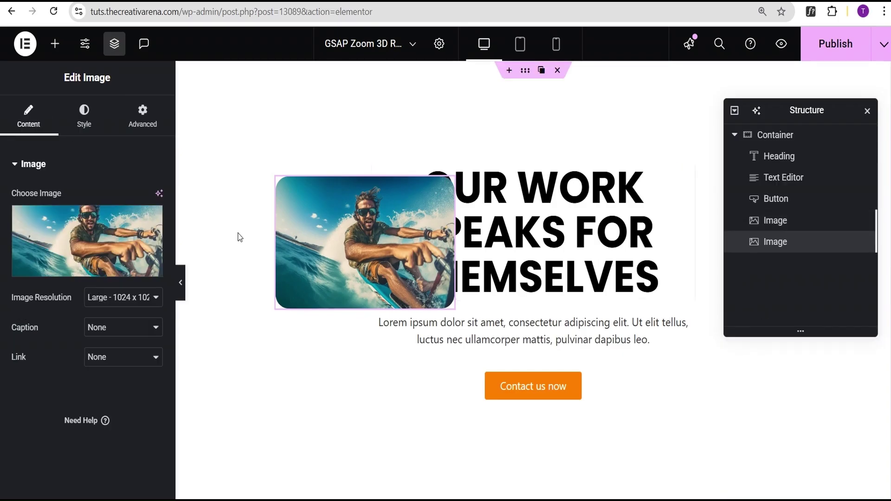
{"action": "left_click", "coordinate": [94, 233]}
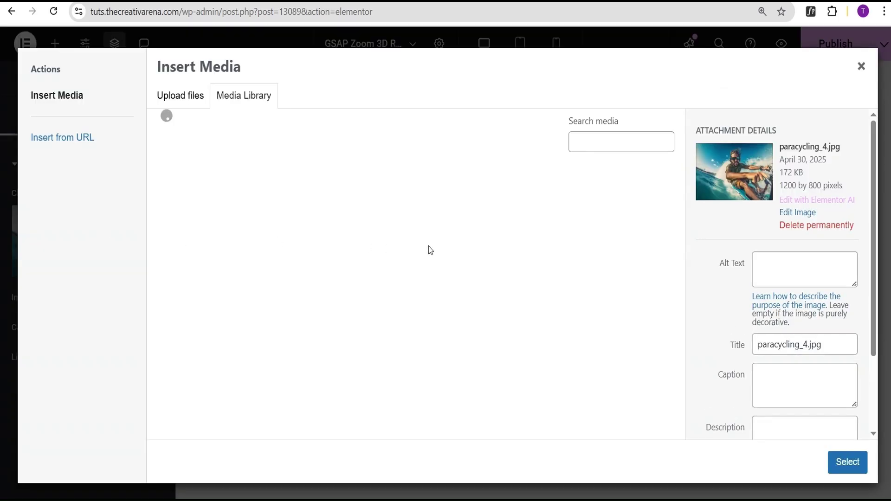
{"action": "left_click", "coordinate": [497, 237]}
{"action": "left_click", "coordinate": [847, 461]}
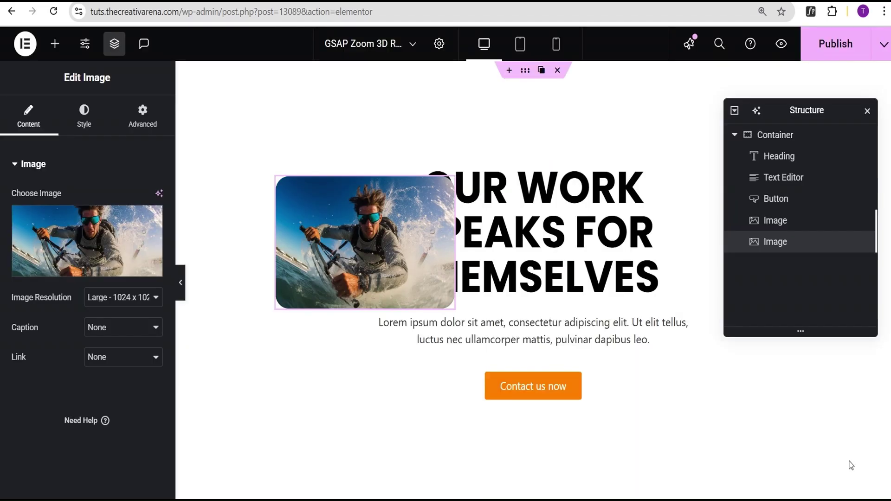
{"action": "left_click", "coordinate": [140, 124]}
{"action": "scroll", "coordinate": [115, 325], "scroll_direction": "down", "scroll_amount": 9}
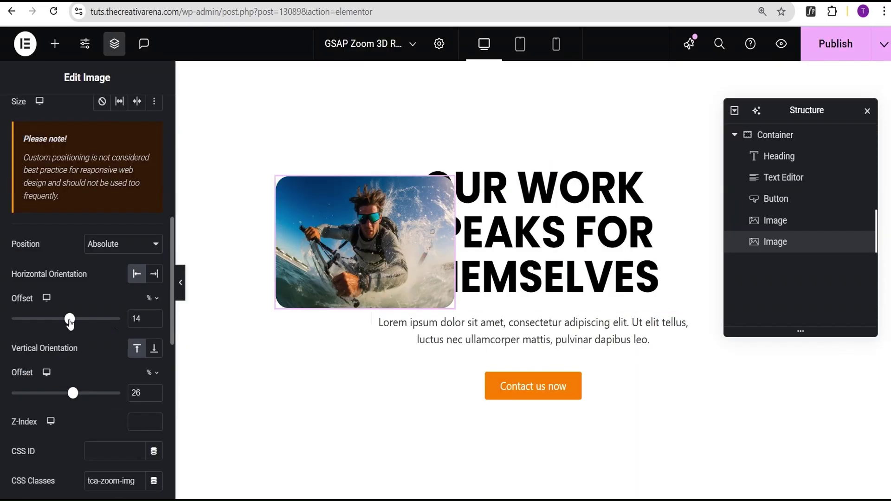
{"action": "left_click_drag", "start_coordinate": [70, 319], "coordinate": [81, 319]}
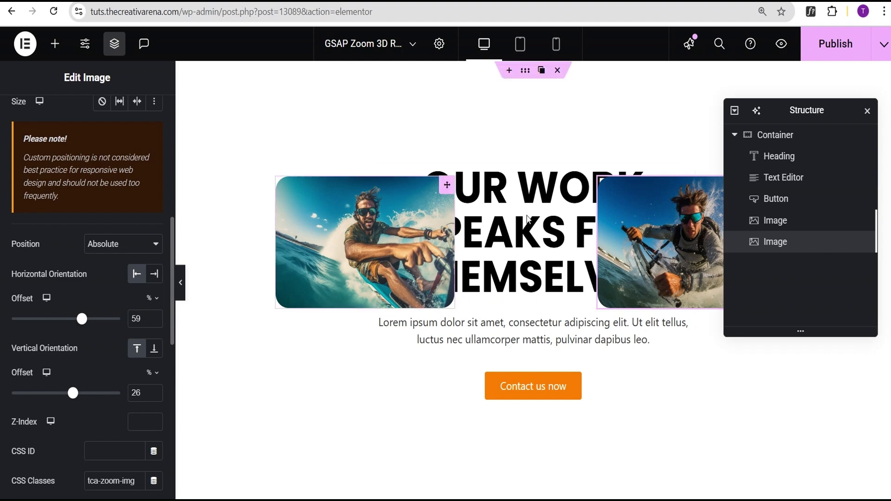
Duplicate the second image, swap in paracycling_3.jpg, and move it down to 64% vertical offset
{"action": "right_click", "coordinate": [806, 247]}
{"action": "left_click", "coordinate": [791, 222]}
{"action": "left_click", "coordinate": [73, 256]}
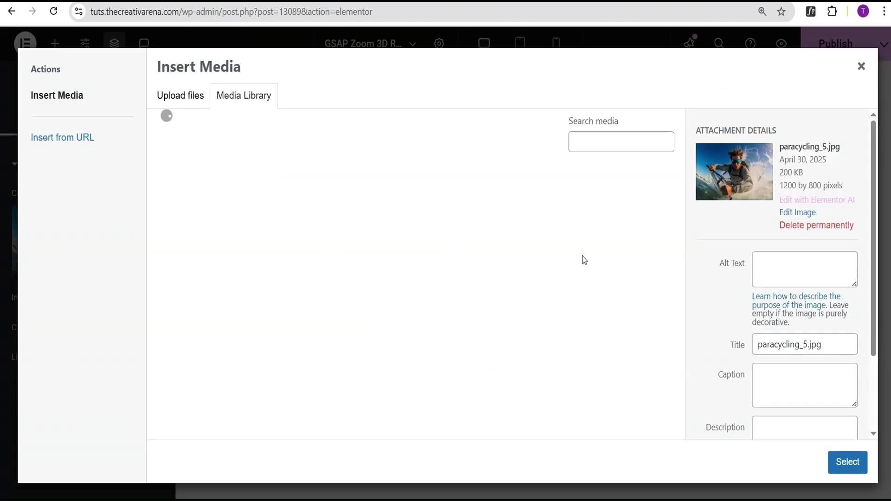
{"action": "left_click", "coordinate": [586, 262]}
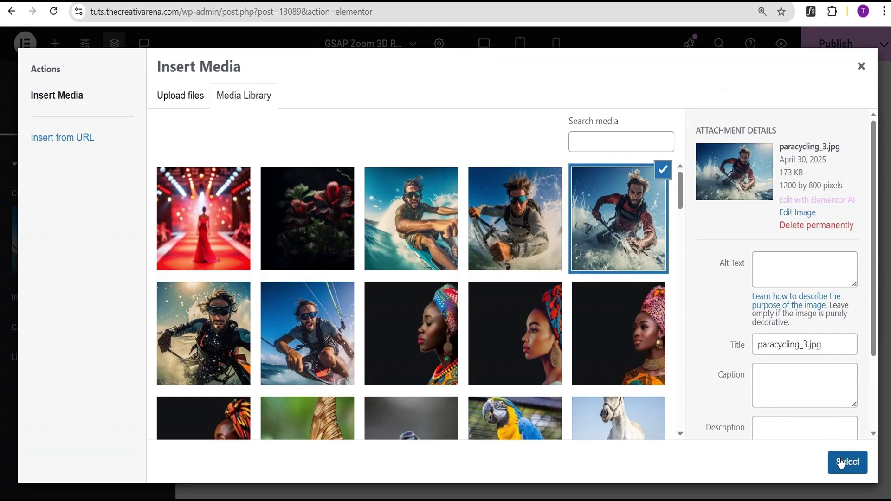
{"action": "left_click", "coordinate": [840, 463]}
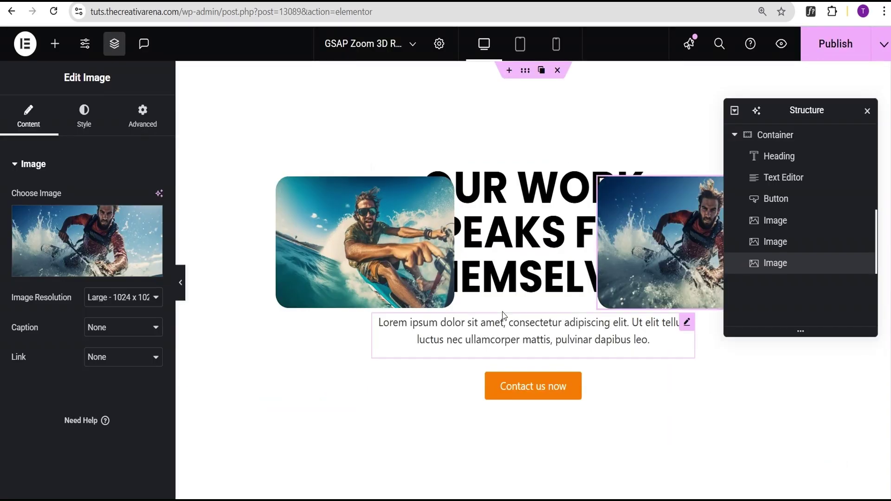
{"action": "left_click", "coordinate": [142, 118]}
{"action": "scroll", "coordinate": [113, 263], "scroll_direction": "down", "scroll_amount": 8}
{"action": "scroll", "coordinate": [106, 305], "scroll_direction": "down", "scroll_amount": 3}
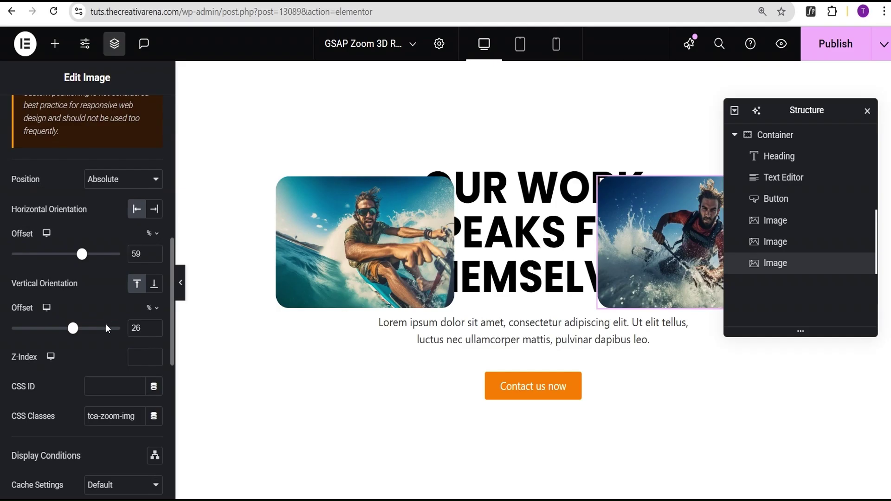
{"action": "left_click_drag", "start_coordinate": [72, 264], "coordinate": [83, 268]}
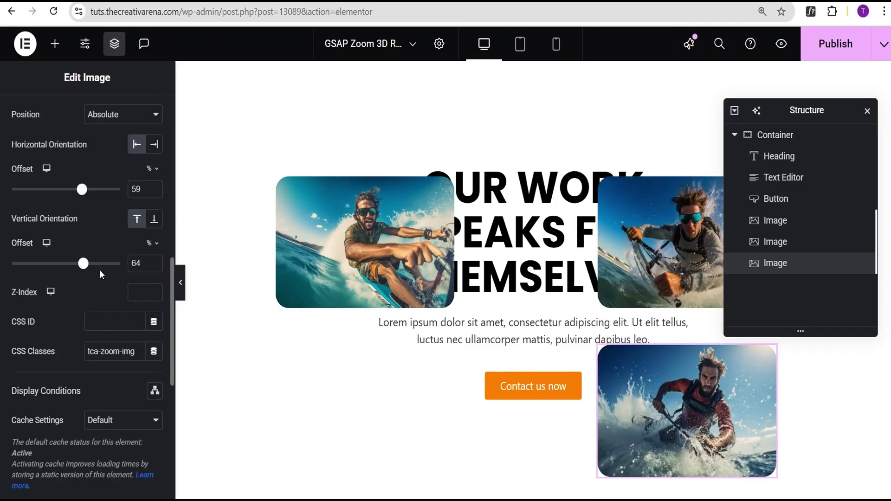
Duplicate the newest image, swap in paracycling_2.jpg, and set its horizontal offset to 7%
{"action": "right_click", "coordinate": [806, 267]}
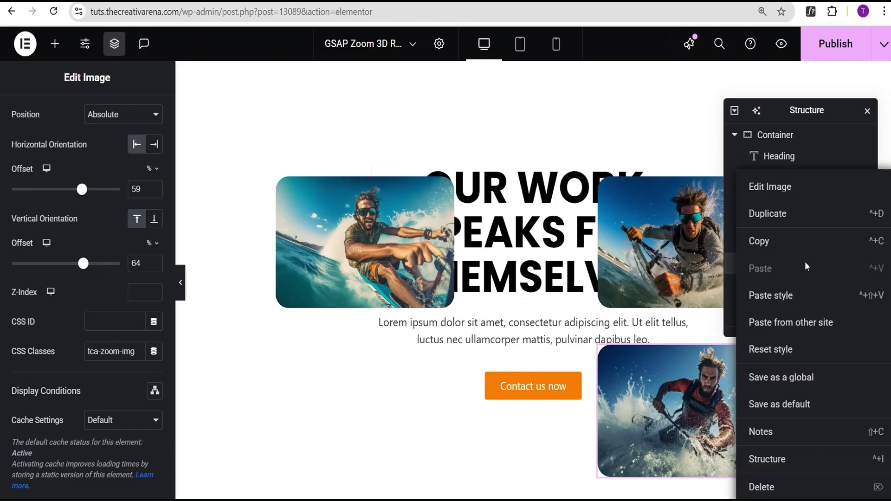
{"action": "left_click", "coordinate": [781, 215]}
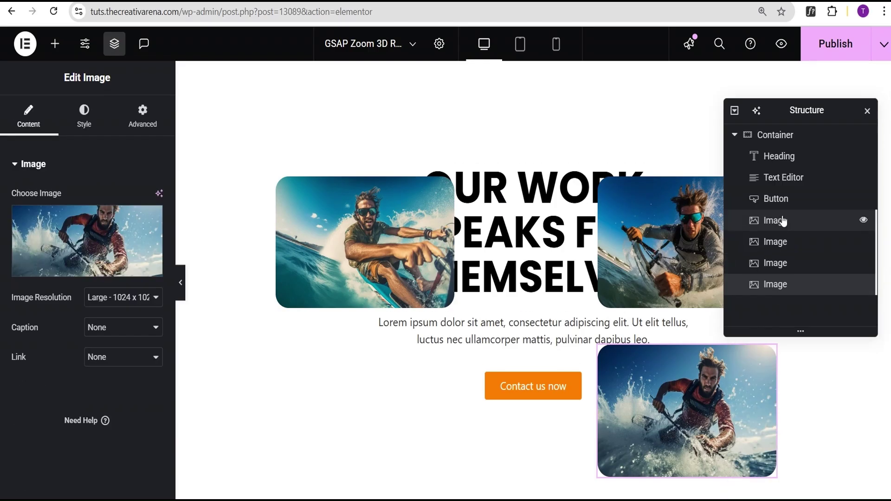
{"action": "left_click", "coordinate": [119, 251]}
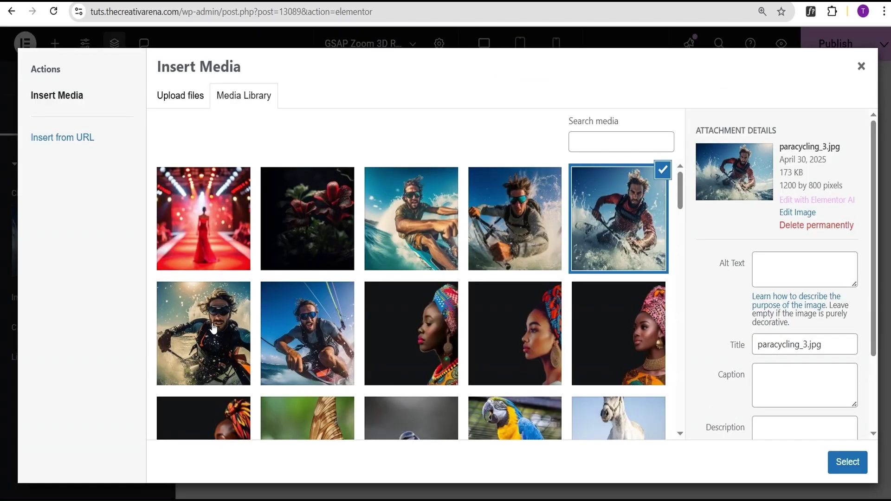
{"action": "left_click", "coordinate": [233, 328]}
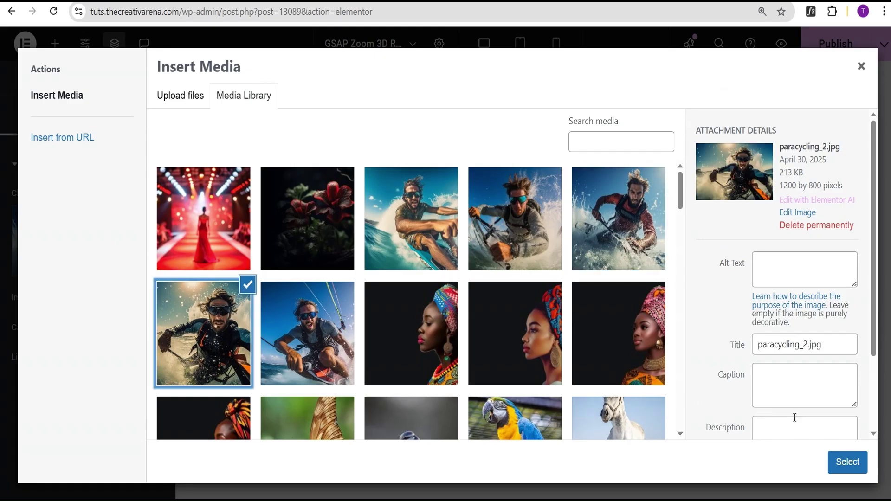
{"action": "left_click", "coordinate": [848, 462]}
{"action": "left_click", "coordinate": [142, 113]}
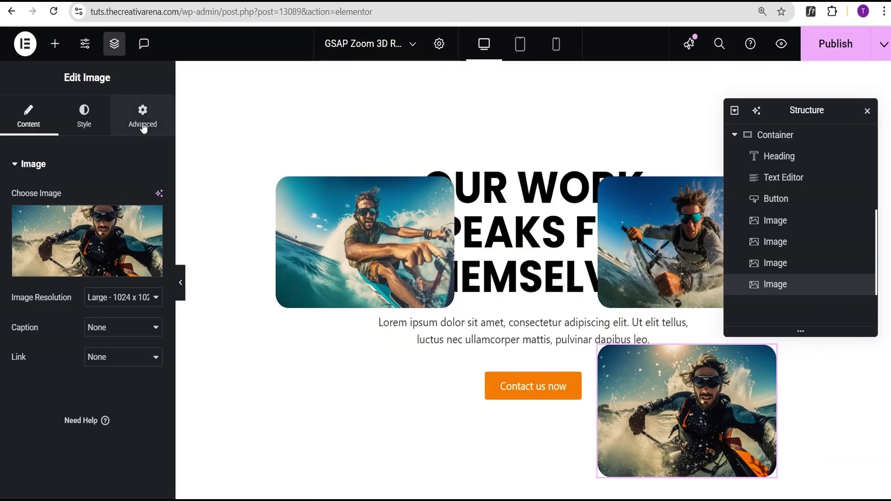
{"action": "scroll", "coordinate": [111, 268], "scroll_direction": "down", "scroll_amount": 10}
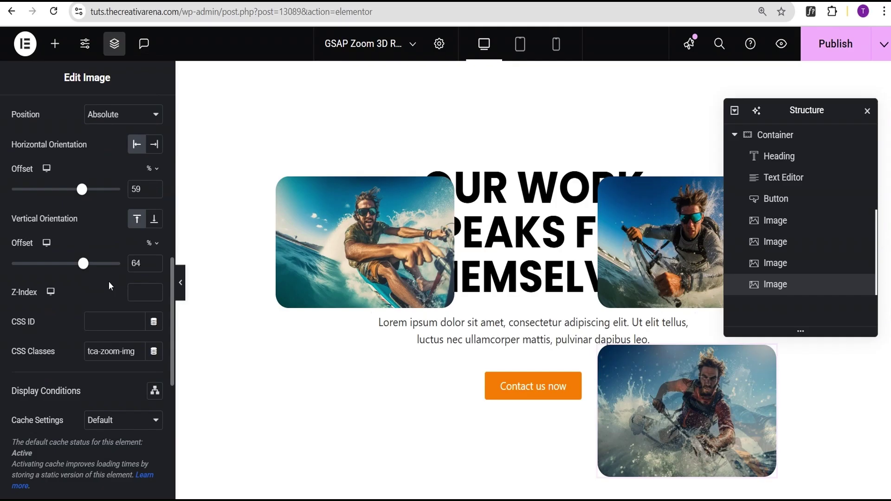
{"action": "left_click_drag", "start_coordinate": [81, 191], "coordinate": [68, 192]}
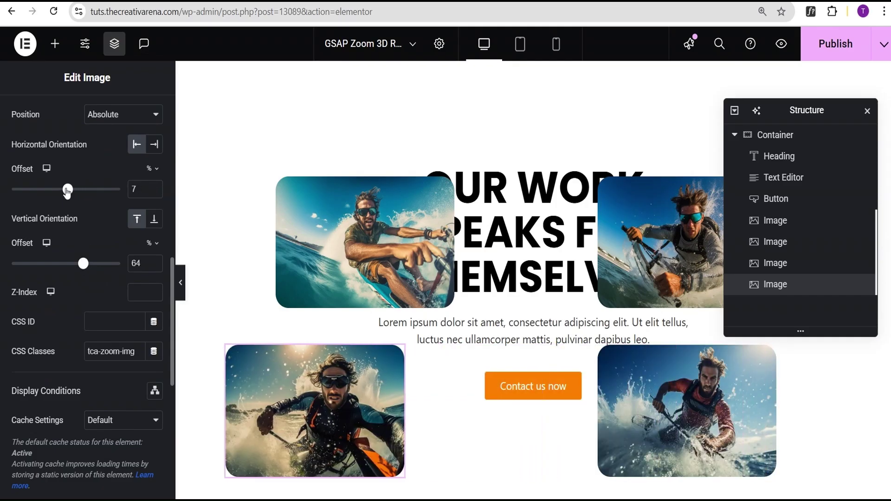
{"action": "scroll", "coordinate": [104, 222], "scroll_direction": "up", "scroll_amount": 8}
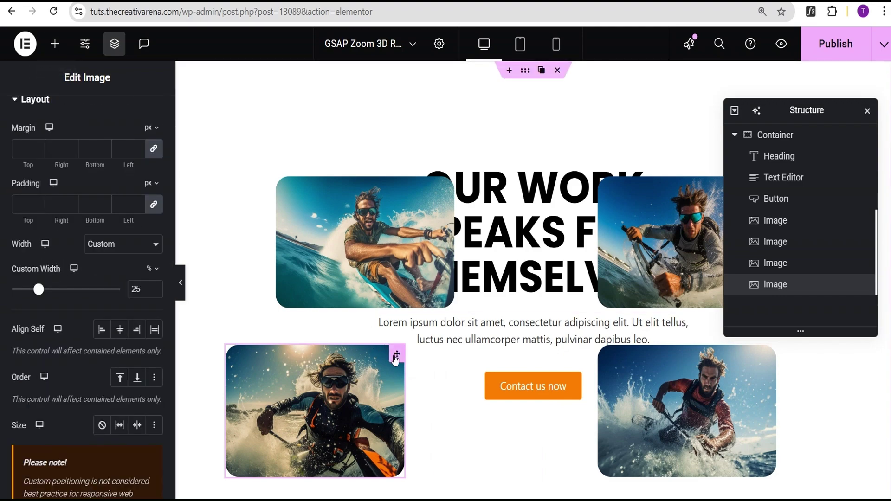
Duplicate the bottom-left image and swap its picture for green-sea-turtle-8199770_640.jpg
{"action": "right_click", "coordinate": [827, 291]}
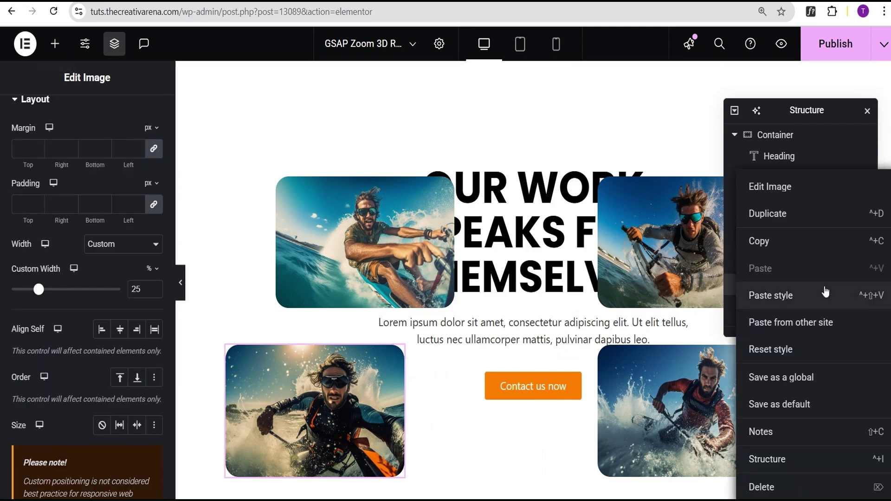
{"action": "left_click", "coordinate": [794, 218]}
{"action": "left_click", "coordinate": [73, 246]}
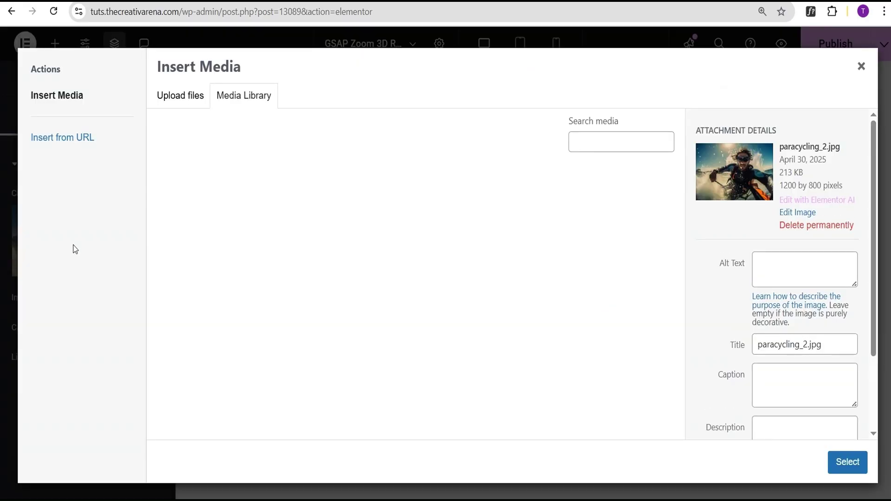
{"action": "scroll", "coordinate": [522, 224], "scroll_direction": "down", "scroll_amount": 15}
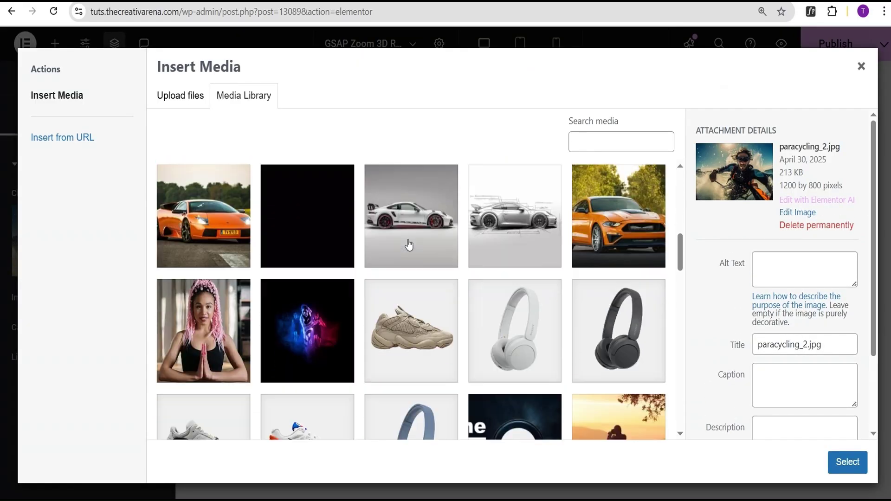
{"action": "scroll", "coordinate": [394, 250], "scroll_direction": "down", "scroll_amount": 20}
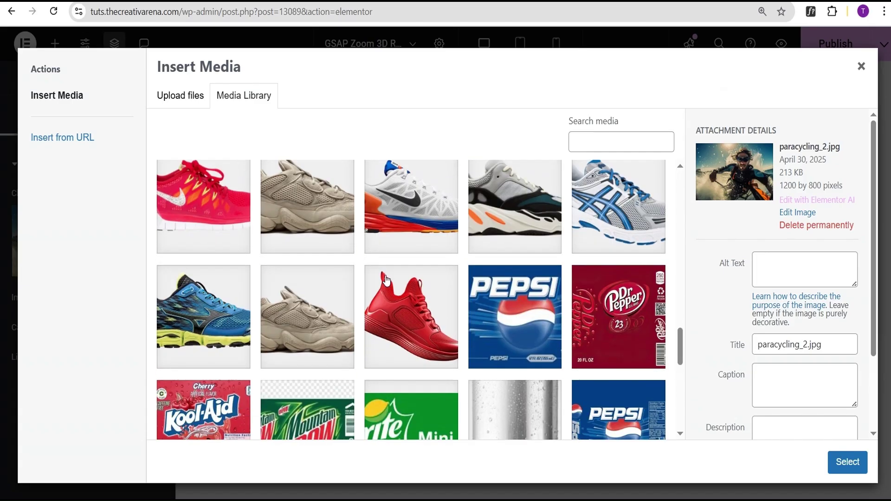
{"action": "left_click", "coordinate": [300, 209]}
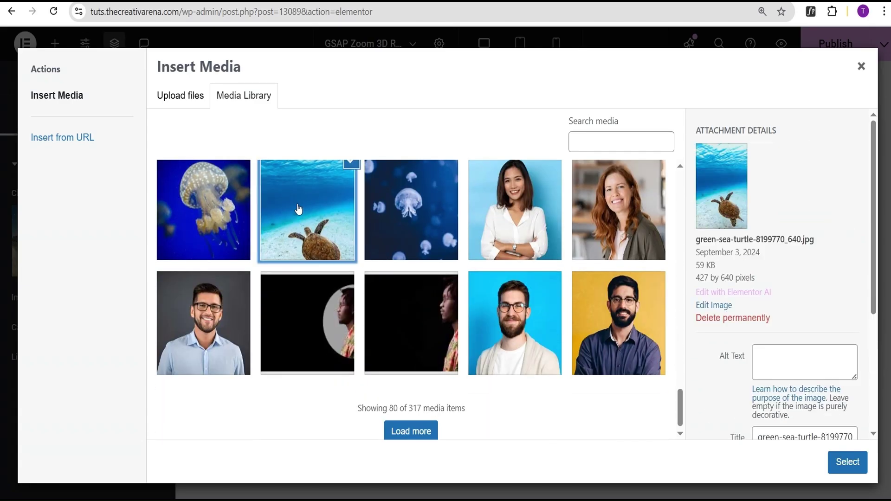
{"action": "left_click", "coordinate": [847, 462]}
{"action": "scroll", "coordinate": [329, 330], "scroll_direction": "down", "scroll_amount": 4}
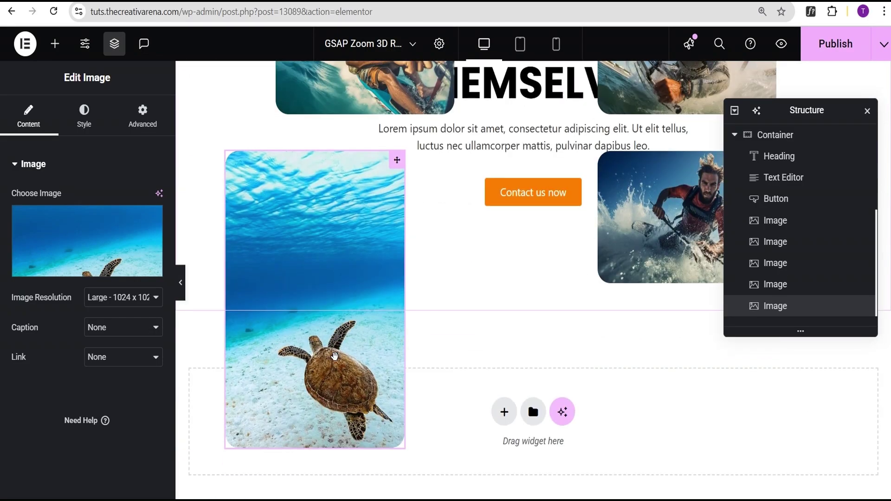
{"action": "scroll", "coordinate": [330, 330], "scroll_direction": "up", "scroll_amount": 1}
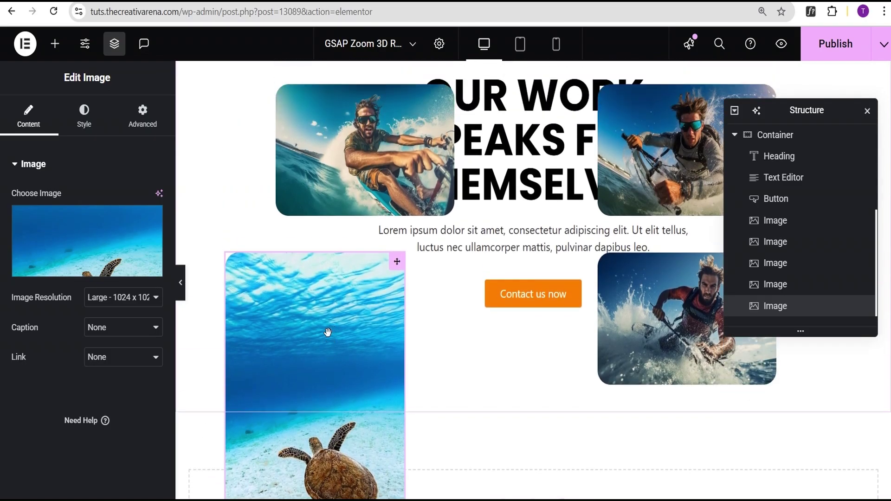
{"action": "scroll", "coordinate": [331, 332], "scroll_direction": "down", "scroll_amount": 3}
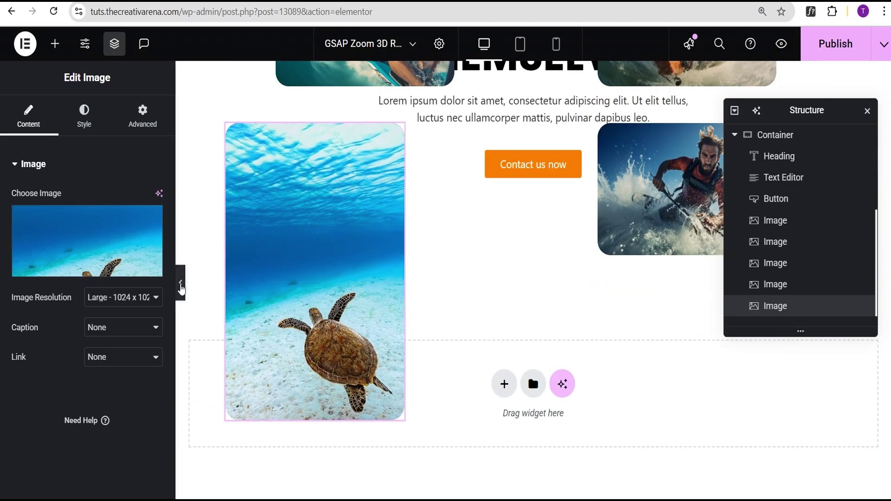
Preview the page briefly, then set the turtle image's custom width to 20%
{"action": "left_click", "coordinate": [181, 284]}
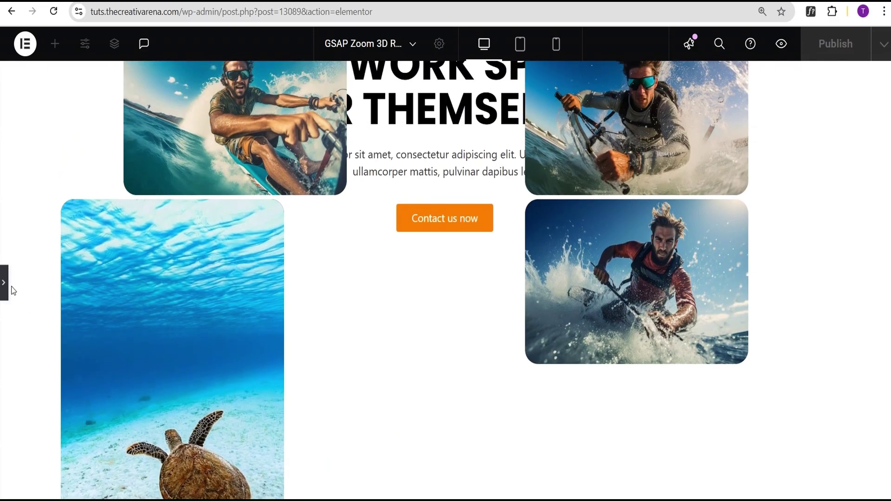
{"action": "left_click", "coordinate": [5, 284]}
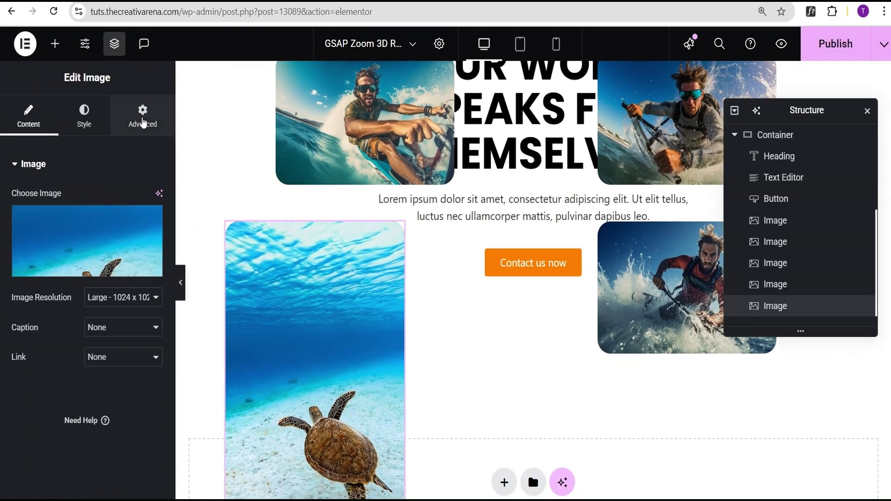
{"action": "left_click", "coordinate": [143, 122]}
{"action": "scroll", "coordinate": [125, 280], "scroll_direction": "down", "scroll_amount": 3}
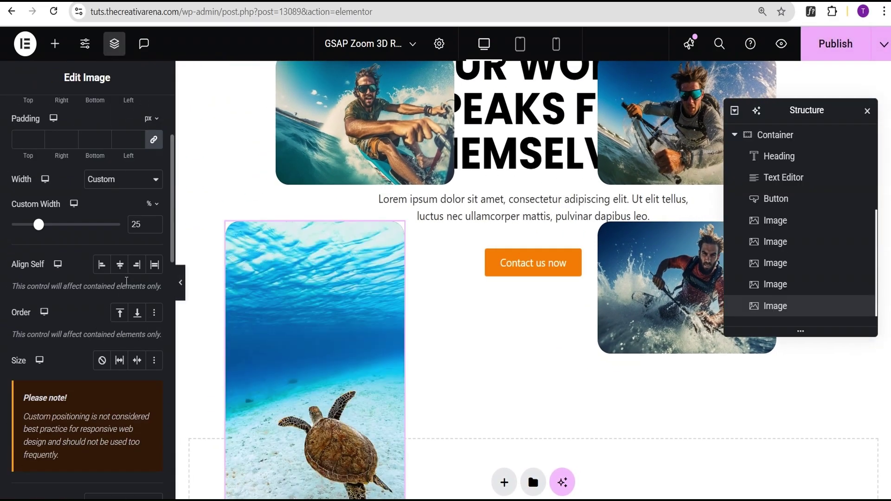
{"action": "double_click", "coordinate": [137, 224]}
{"action": "type", "text": "20"}
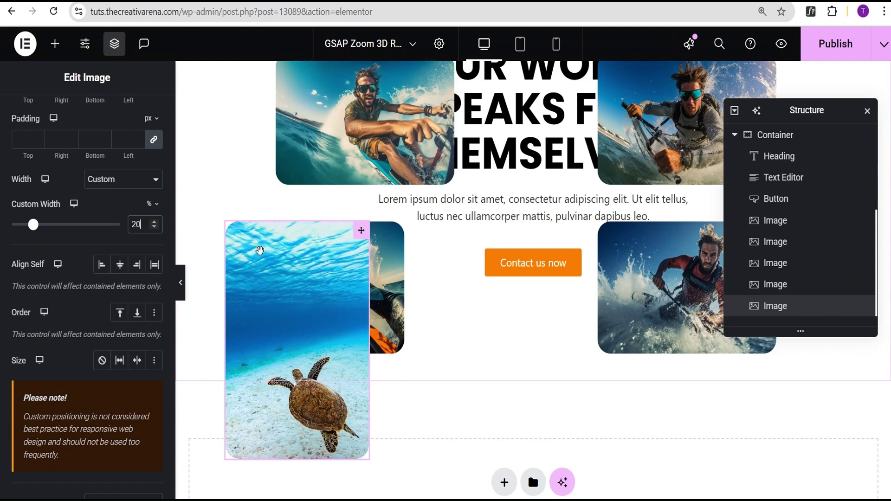
Place the turtle image at 2% vertical and 5% horizontal offsets, then preview with panels hidden
{"action": "scroll", "coordinate": [111, 280], "scroll_direction": "down", "scroll_amount": 2}
{"action": "scroll", "coordinate": [111, 280], "scroll_direction": "down", "scroll_amount": 5}
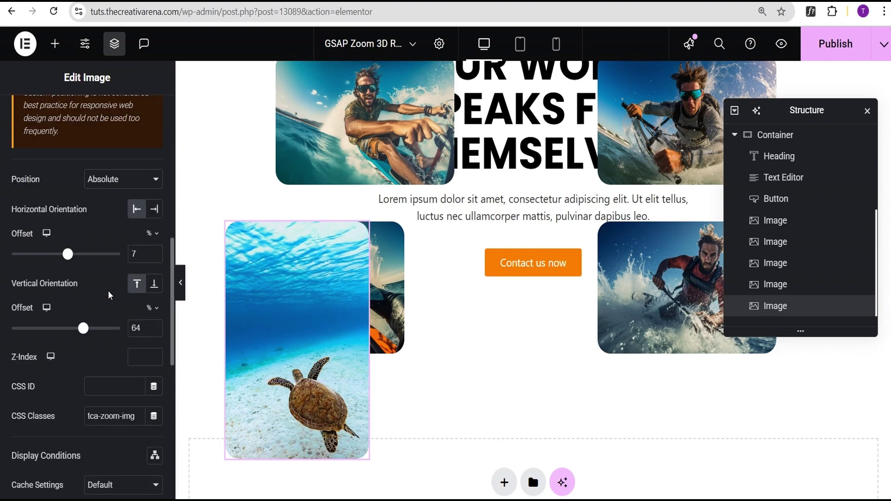
{"action": "left_click_drag", "start_coordinate": [85, 328], "coordinate": [69, 330]}
{"action": "scroll", "coordinate": [432, 253], "scroll_direction": "up", "scroll_amount": 3}
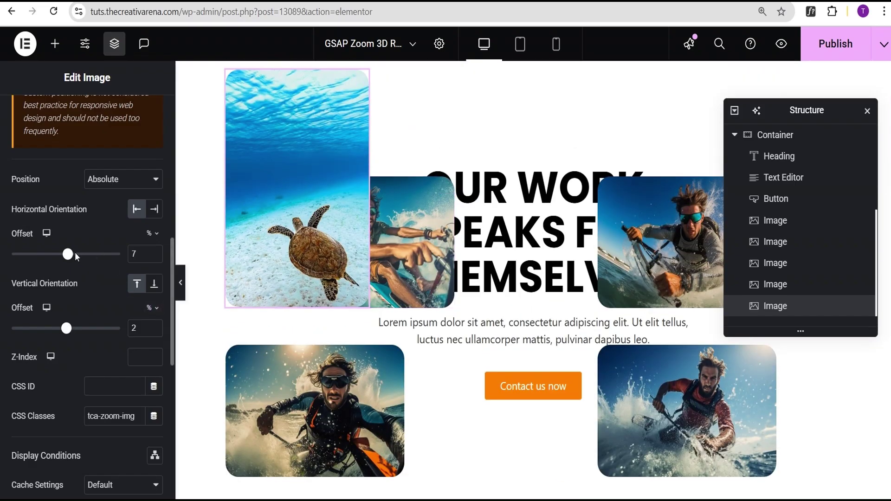
{"action": "left_click_drag", "start_coordinate": [66, 258], "coordinate": [65, 258]}
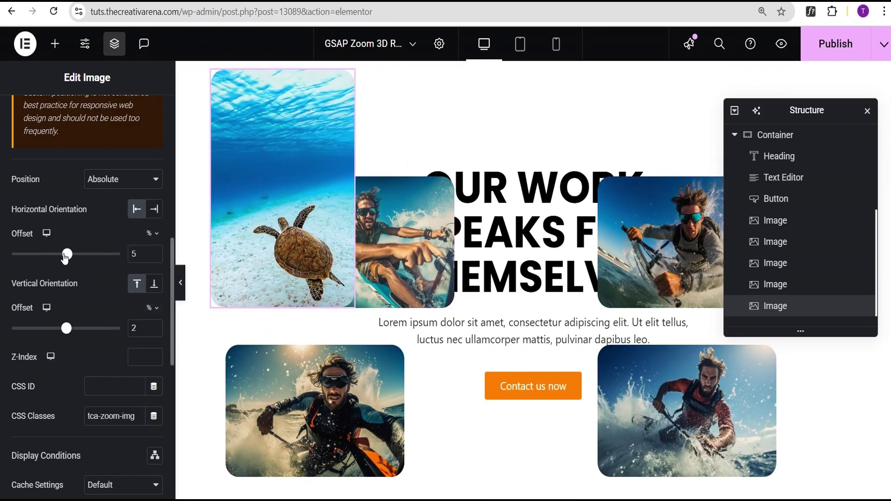
{"action": "left_click", "coordinate": [180, 282]}
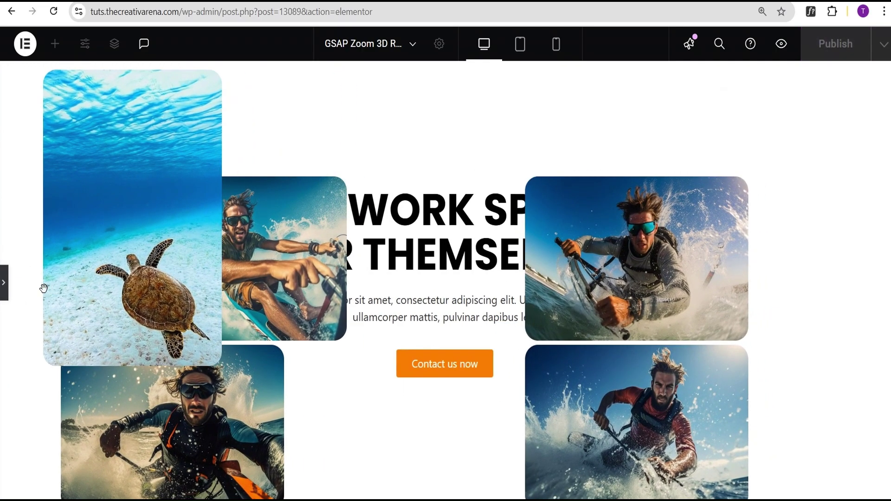
Duplicate the turtle image and swap its picture for the jellyfish photo
{"action": "left_click", "coordinate": [3, 284]}
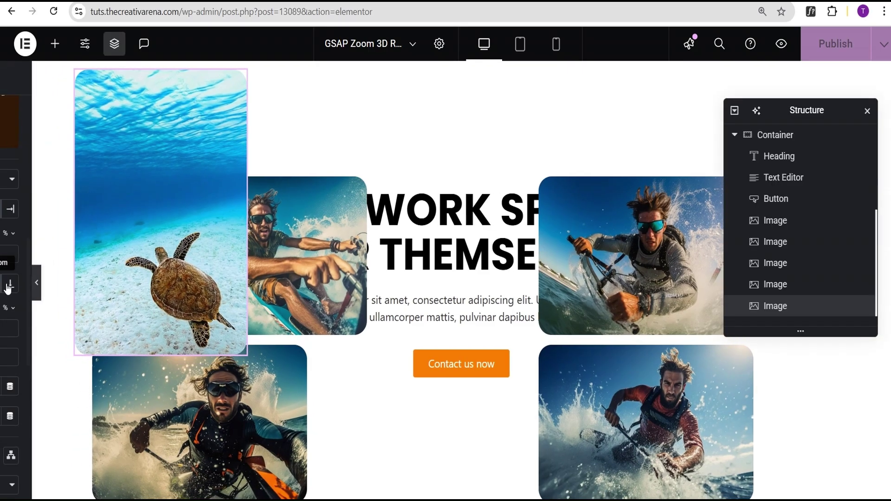
{"action": "right_click", "coordinate": [814, 317]}
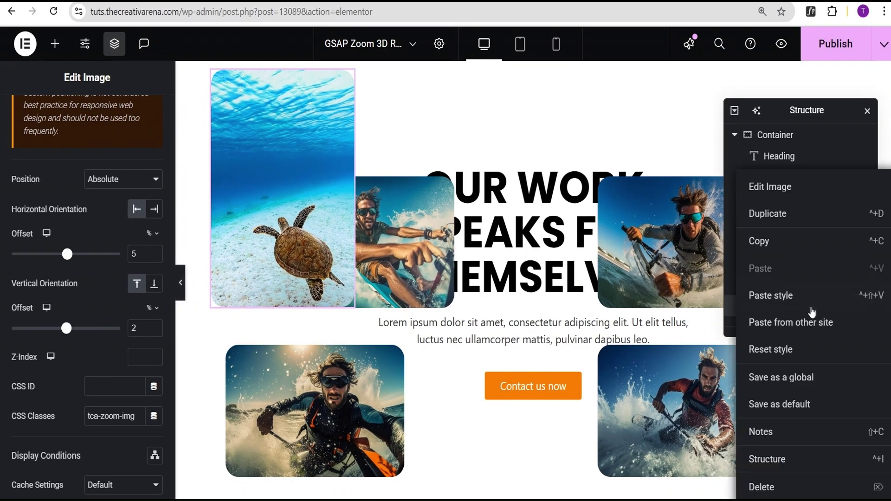
{"action": "left_click", "coordinate": [789, 213]}
{"action": "left_click", "coordinate": [81, 239]}
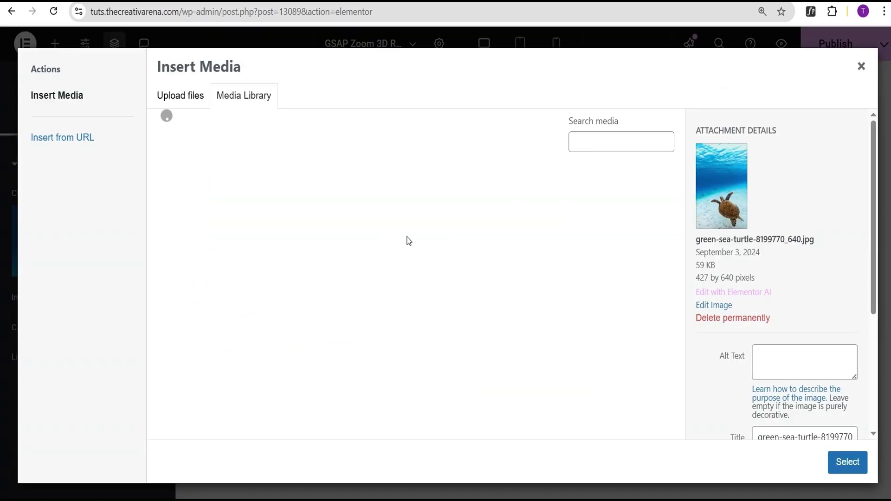
{"action": "scroll", "coordinate": [366, 278], "scroll_direction": "down", "scroll_amount": 5}
{"action": "scroll", "coordinate": [367, 278], "scroll_direction": "down", "scroll_amount": 20}
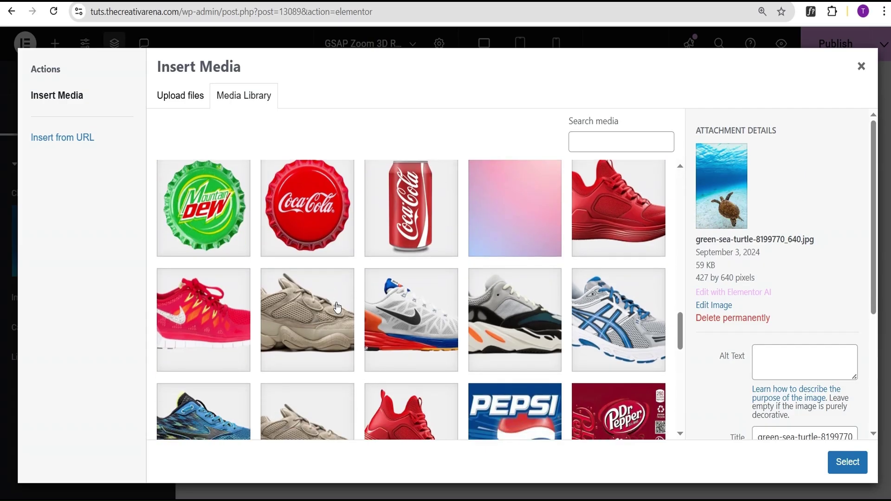
{"action": "left_click", "coordinate": [182, 211]}
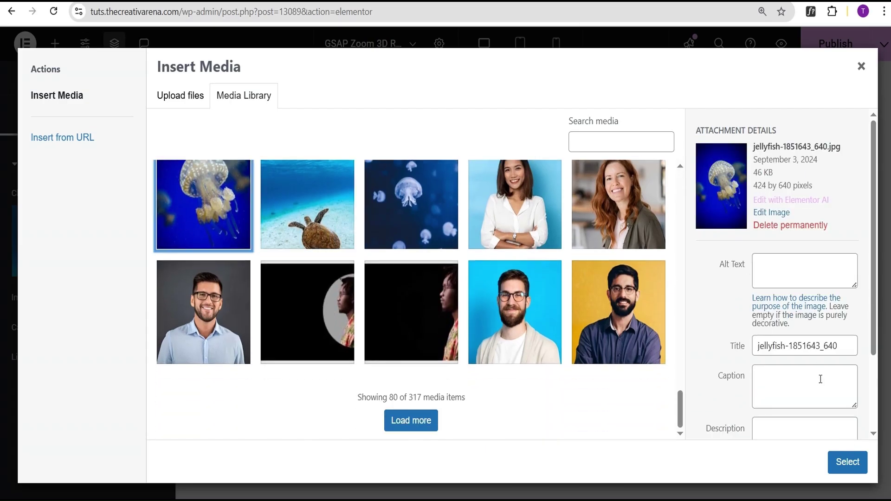
{"action": "left_click", "coordinate": [854, 461]}
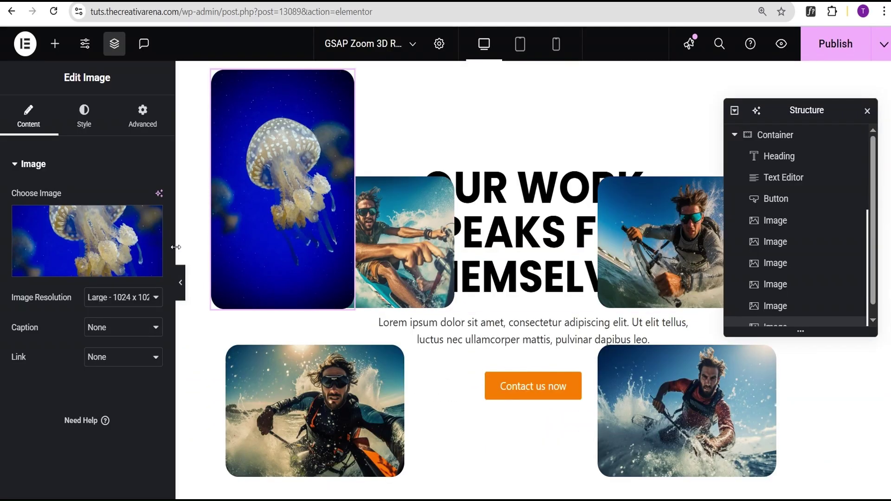
Move the jellyfish image to 69% horizontal offset and preview it with panels hidden
{"action": "left_click", "coordinate": [149, 122]}
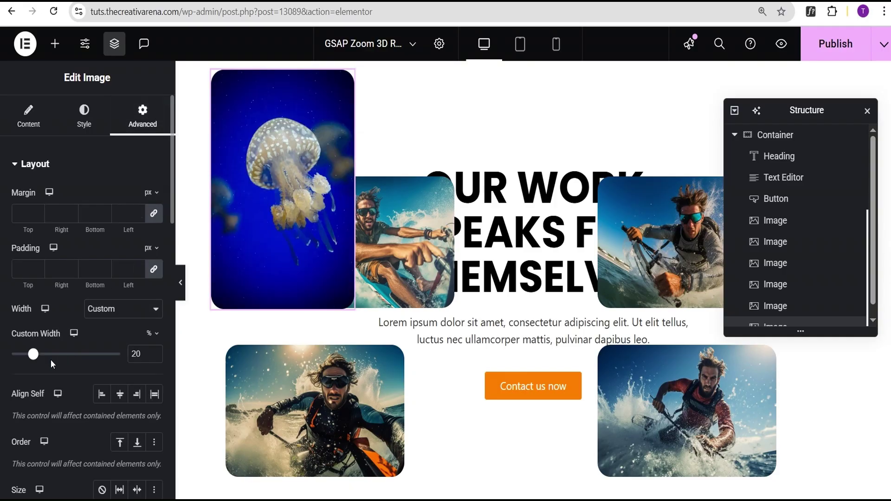
{"action": "scroll", "coordinate": [57, 360], "scroll_direction": "down", "scroll_amount": 7}
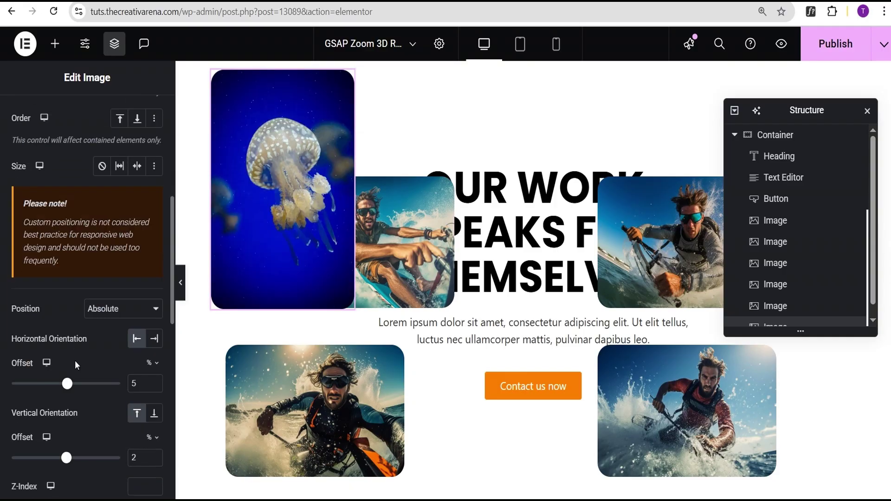
{"action": "scroll", "coordinate": [75, 360], "scroll_direction": "down", "scroll_amount": 2}
{"action": "left_click_drag", "start_coordinate": [67, 318], "coordinate": [84, 320]}
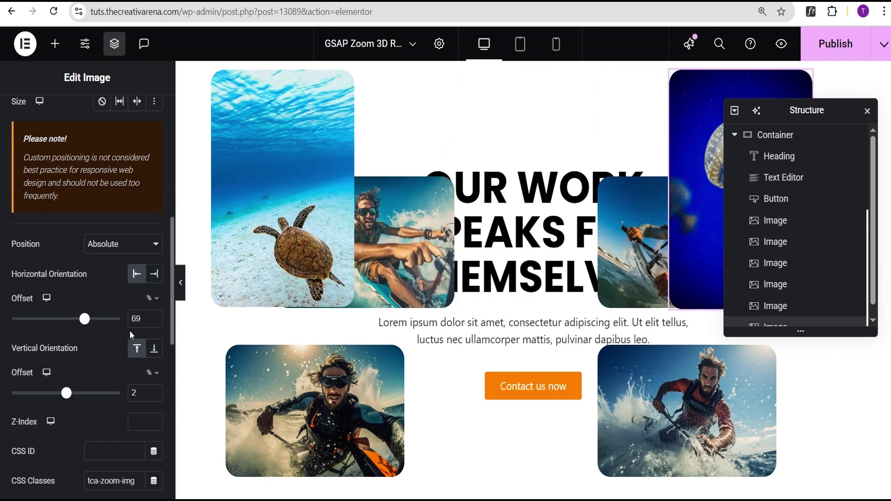
{"action": "left_click", "coordinate": [181, 282]}
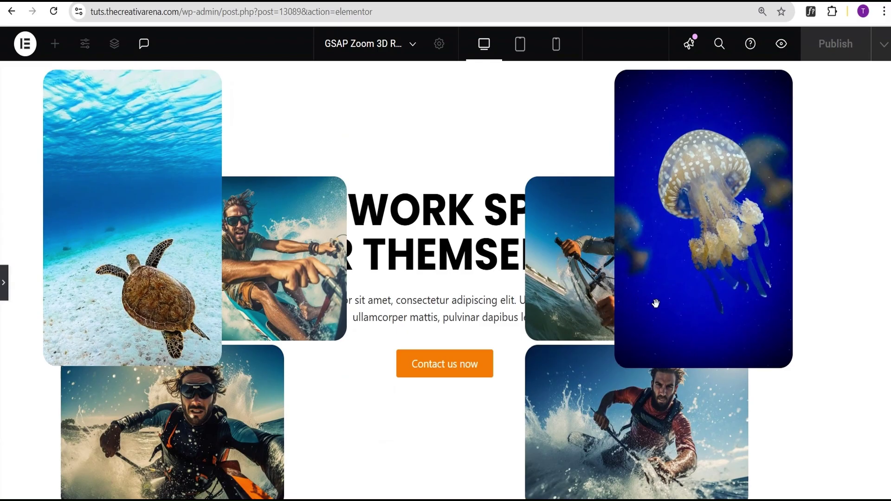
{"action": "scroll", "coordinate": [656, 303], "scroll_direction": "down", "scroll_amount": 1}
{"action": "scroll", "coordinate": [655, 305], "scroll_direction": "up", "scroll_amount": 1}
{"action": "left_click", "coordinate": [4, 283]}
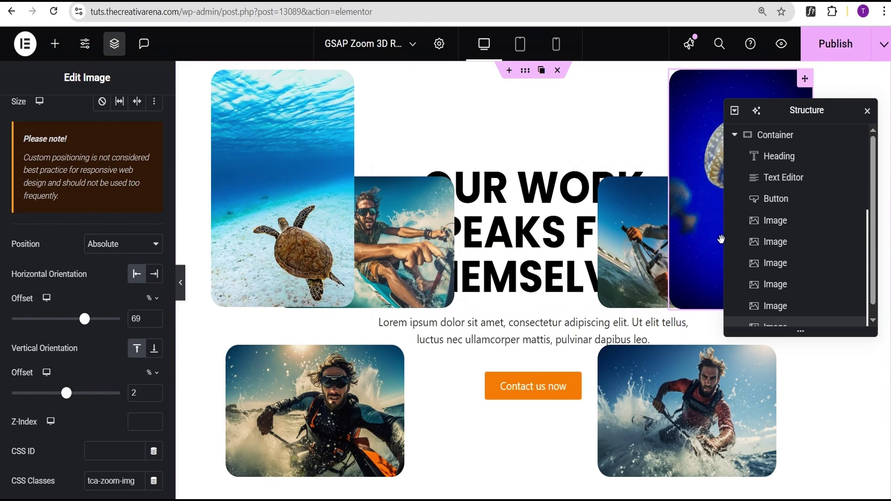
Switch to the tablet layout and hide all six images in the Navigator
{"action": "left_click", "coordinate": [520, 43]}
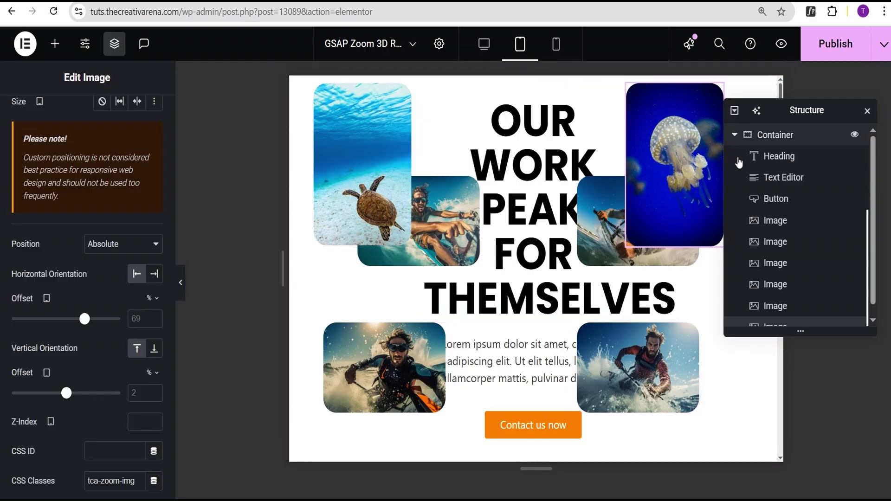
{"action": "left_click", "coordinate": [854, 220]}
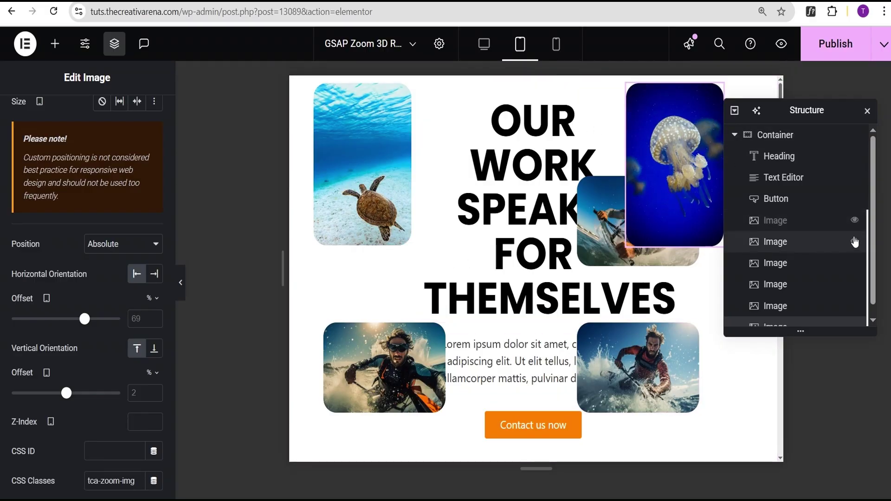
{"action": "left_click", "coordinate": [854, 242]}
{"action": "left_click", "coordinate": [854, 263]}
{"action": "left_click", "coordinate": [854, 286]}
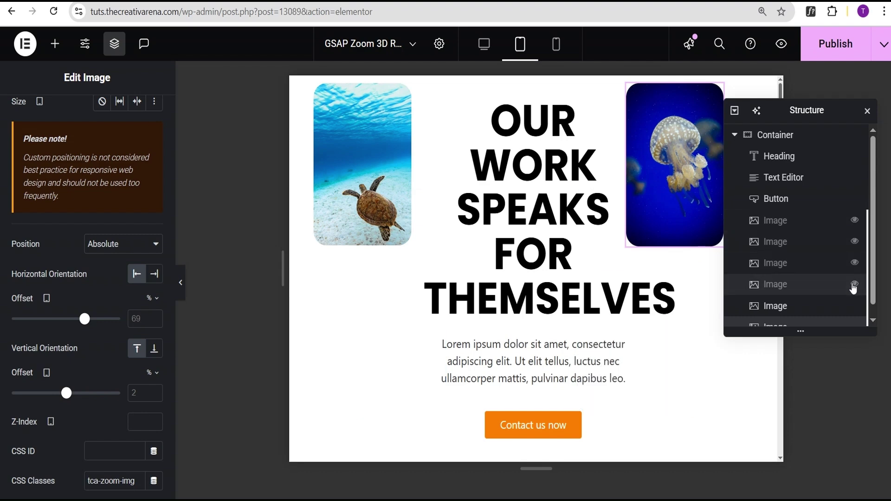
{"action": "left_click", "coordinate": [854, 306]}
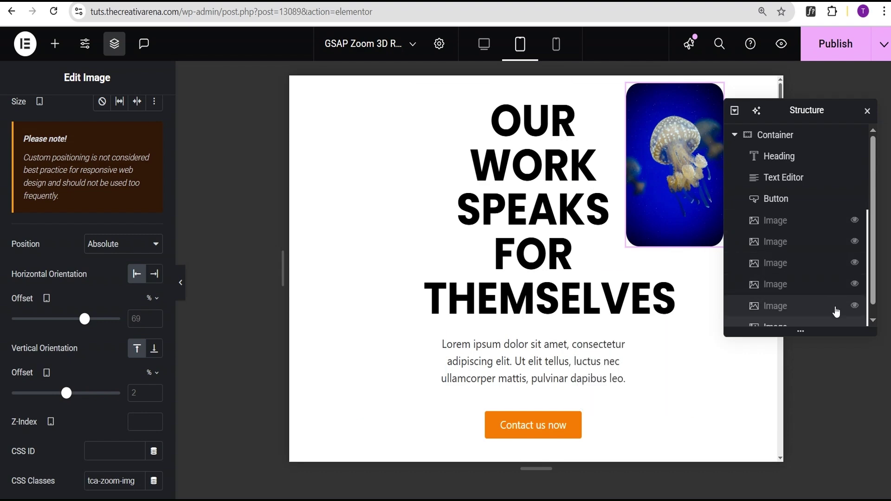
{"action": "scroll", "coordinate": [835, 311], "scroll_direction": "down", "scroll_amount": 1}
{"action": "left_click", "coordinate": [854, 316]}
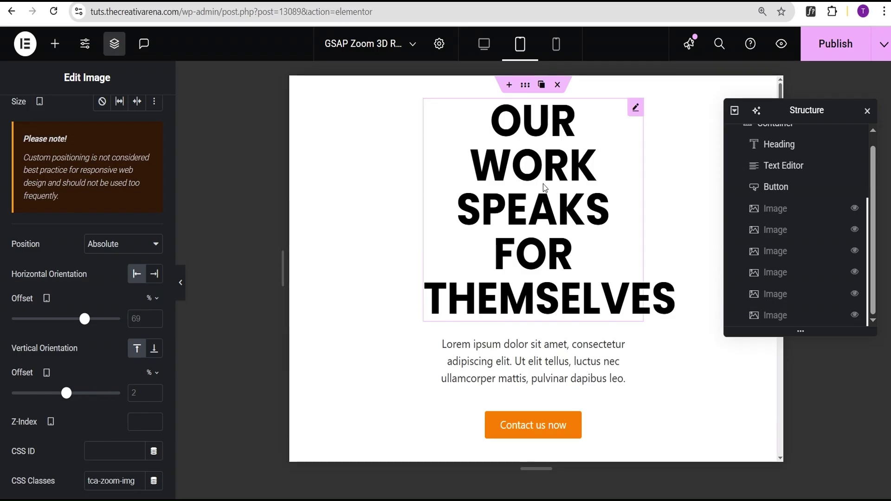
Set the heading's custom width to 66% and the paragraph's to 70%
{"action": "left_click", "coordinate": [635, 108]}
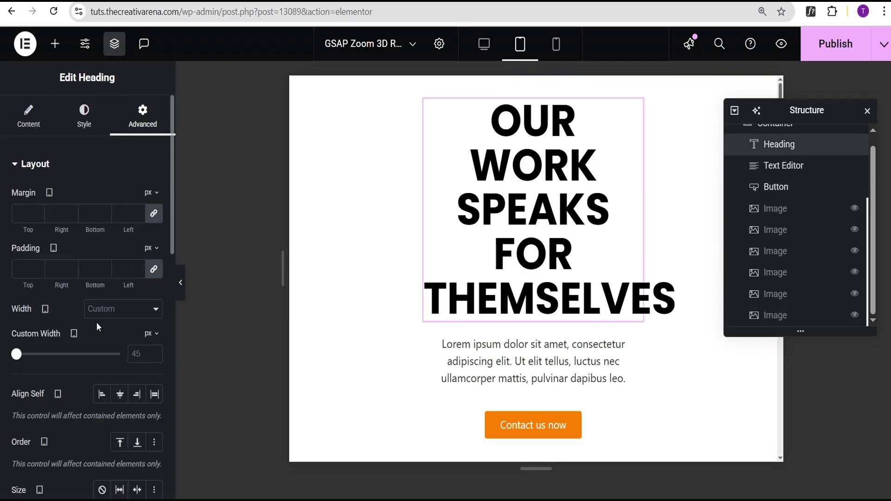
{"action": "mouse_move", "coordinate": [151, 333]}
{"action": "left_click", "coordinate": [149, 355]}
{"action": "left_click_drag", "start_coordinate": [62, 355], "coordinate": [86, 359]}
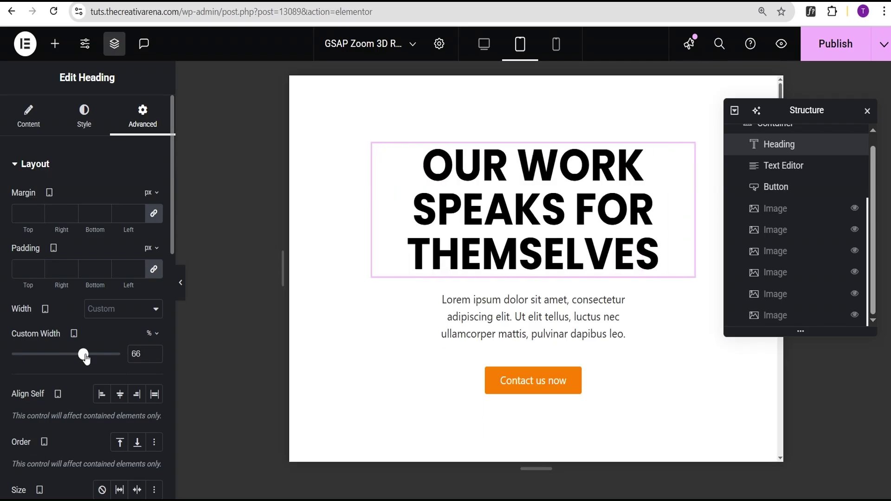
{"action": "mouse_move", "coordinate": [636, 302]}
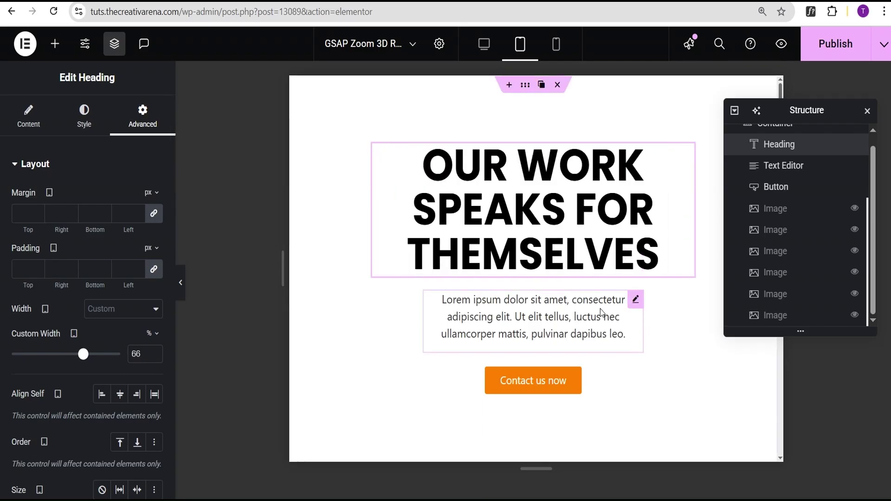
{"action": "left_click", "coordinate": [636, 301]}
{"action": "left_click", "coordinate": [151, 333]}
{"action": "left_click", "coordinate": [148, 360]}
{"action": "left_click_drag", "start_coordinate": [61, 354], "coordinate": [91, 359]}
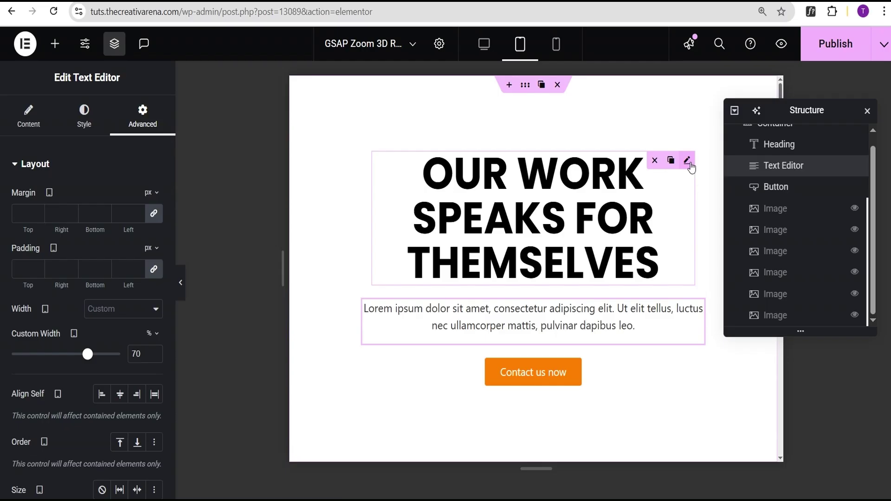
Switch to the mobile layout and shrink the heading font size to 2.1 rem
{"action": "left_click", "coordinate": [557, 48]}
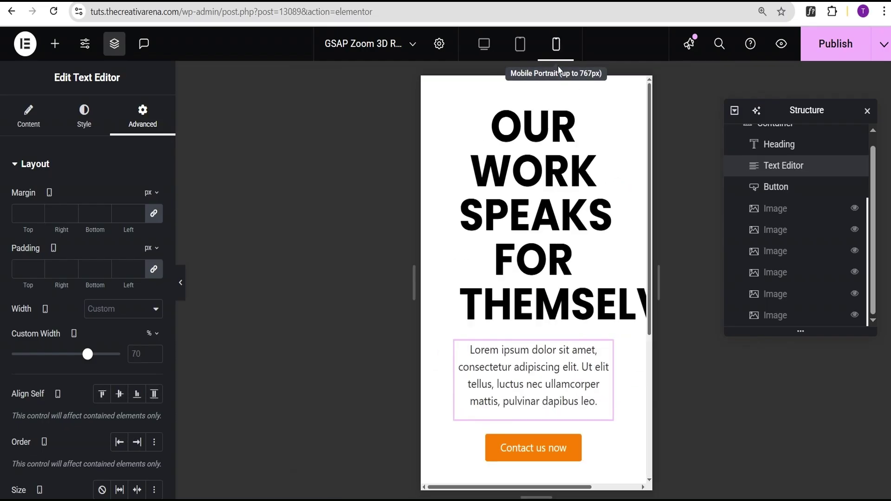
{"action": "left_click", "coordinate": [598, 115]}
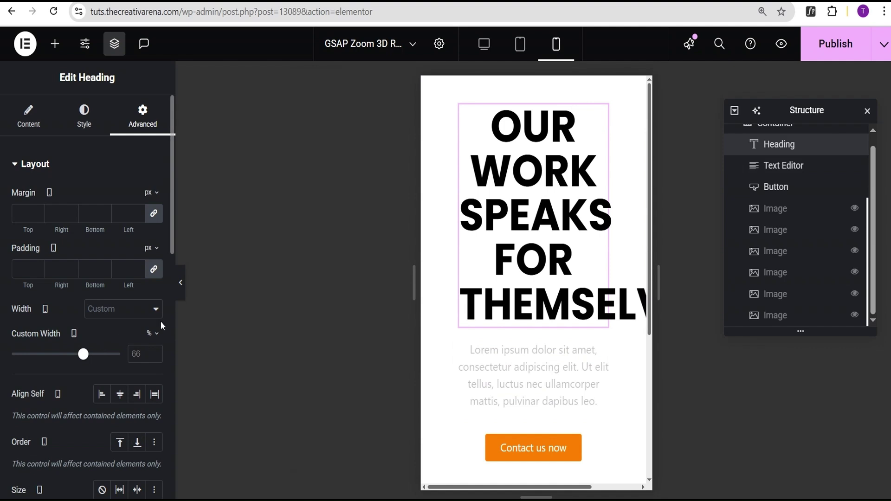
{"action": "left_click_drag", "start_coordinate": [84, 356], "coordinate": [93, 355]}
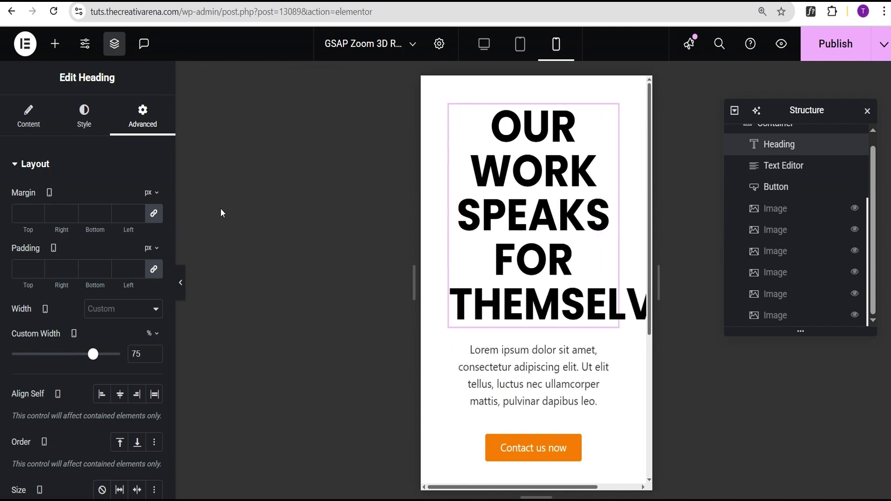
{"action": "left_click", "coordinate": [88, 116]}
{"action": "left_click", "coordinate": [153, 238]}
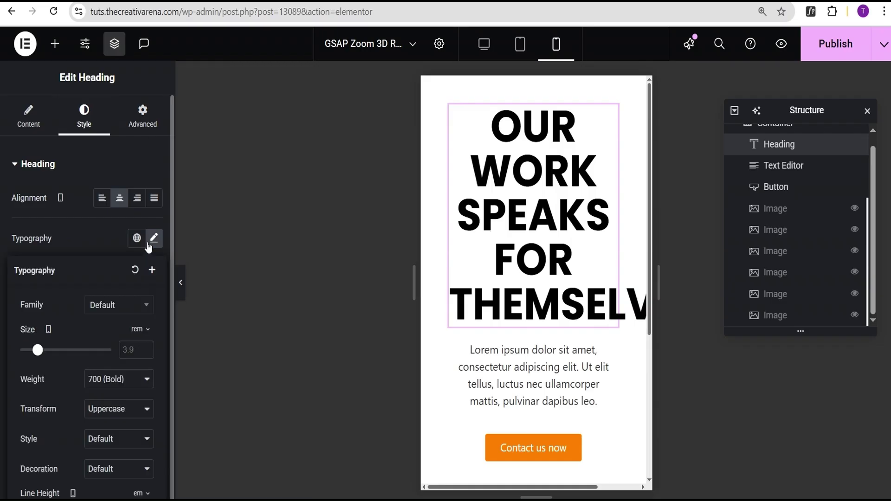
{"action": "left_click_drag", "start_coordinate": [40, 353], "coordinate": [32, 357]}
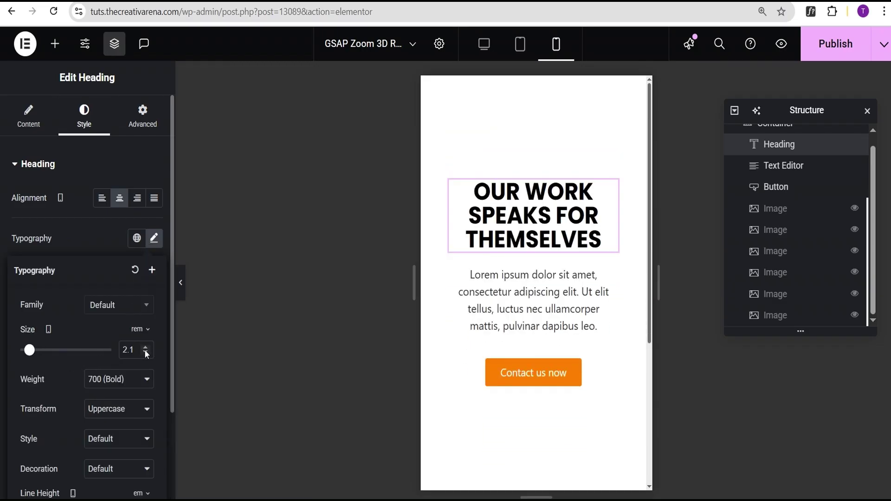
Set both the heading and the paragraph to 100% custom width
{"action": "left_click", "coordinate": [149, 122]}
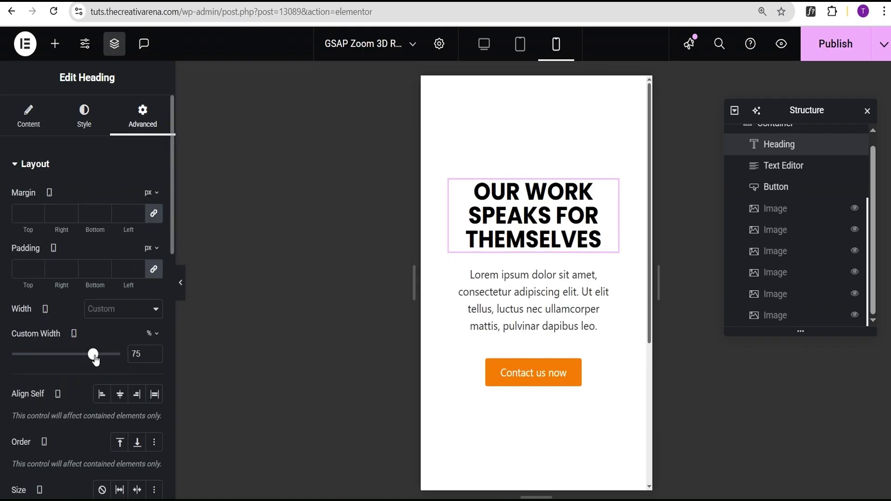
{"action": "left_click_drag", "start_coordinate": [96, 360], "coordinate": [119, 360]}
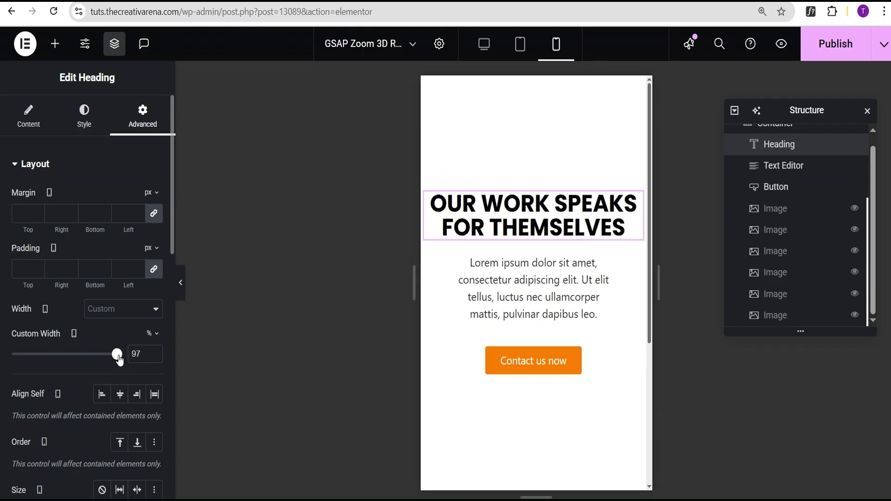
{"action": "left_click_drag", "start_coordinate": [117, 354], "coordinate": [121, 355]}
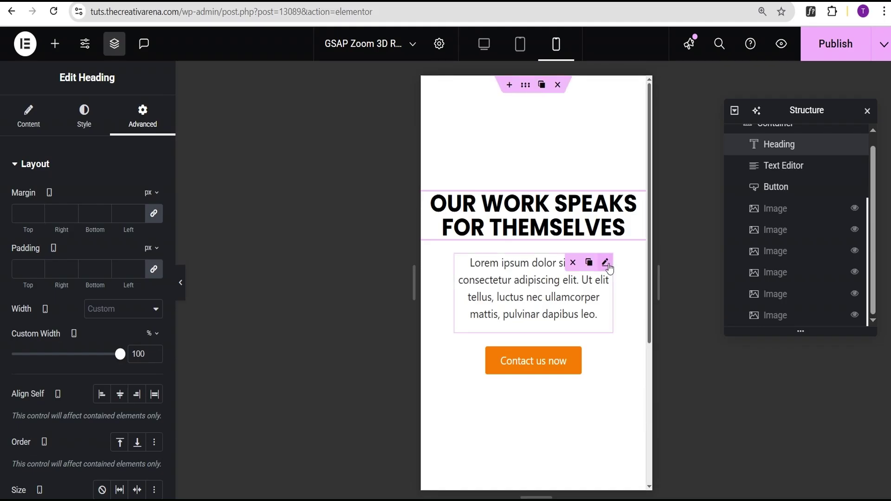
{"action": "left_click", "coordinate": [608, 263]}
{"action": "left_click_drag", "start_coordinate": [89, 356], "coordinate": [130, 356]}
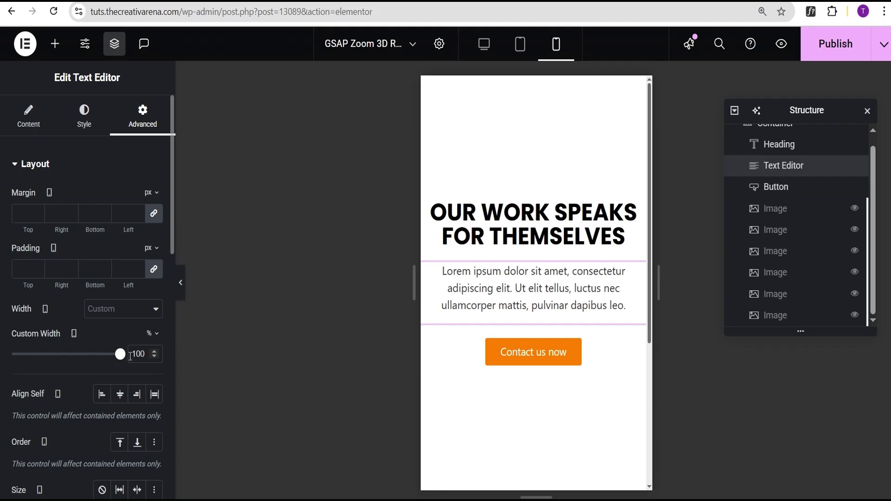
Set the container's mobile padding to 100 px top and bottom and 20 px left and right
{"action": "left_click", "coordinate": [525, 84]}
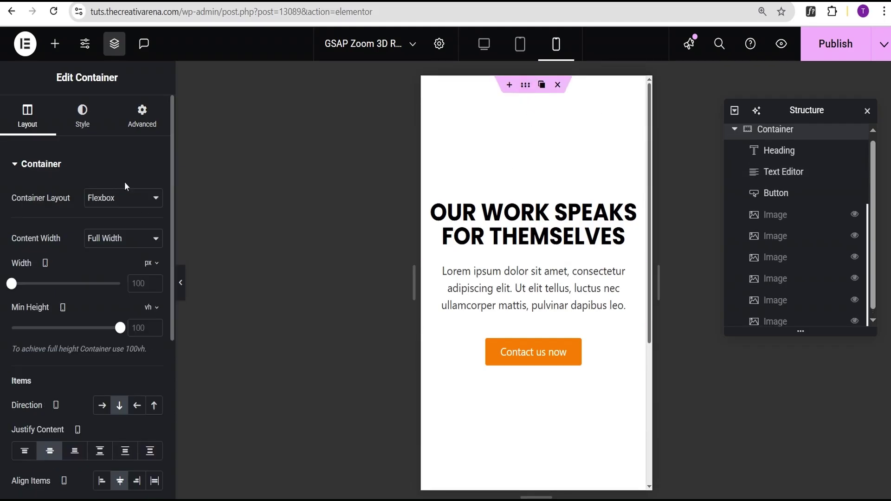
{"action": "left_click", "coordinate": [142, 113]}
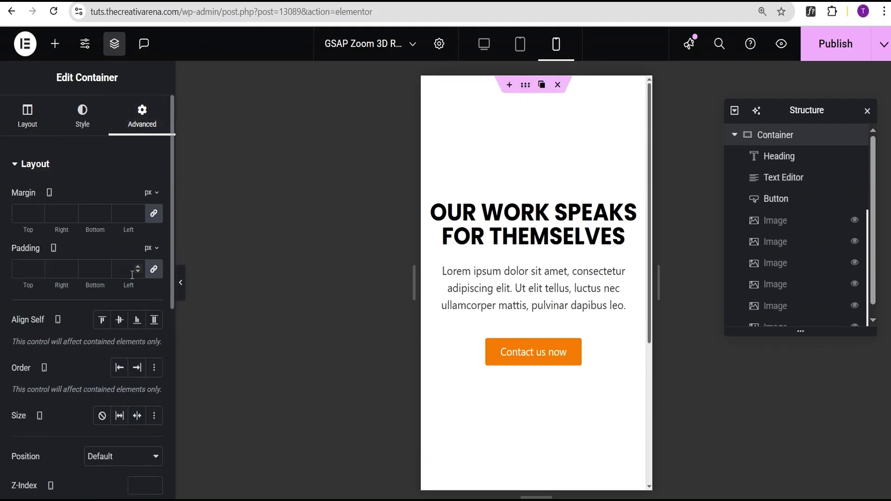
{"action": "left_click", "coordinate": [25, 269]}
{"action": "type", "text": "100"}
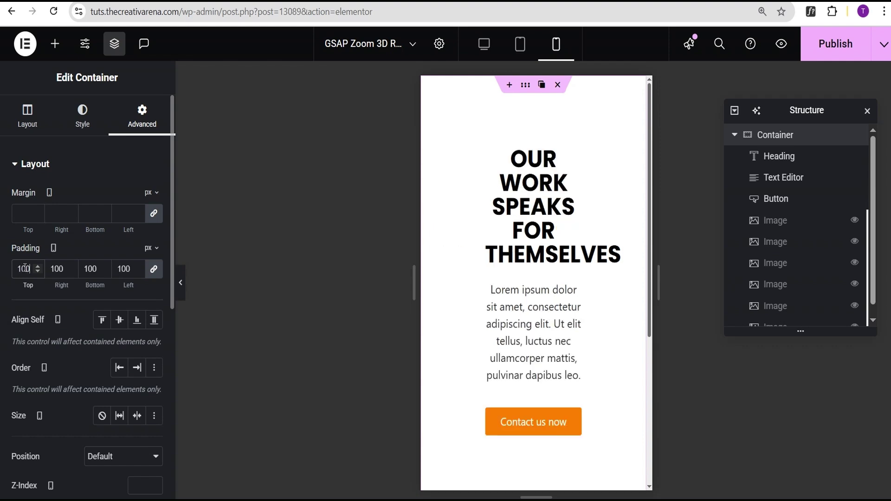
{"action": "left_click", "coordinate": [154, 270]}
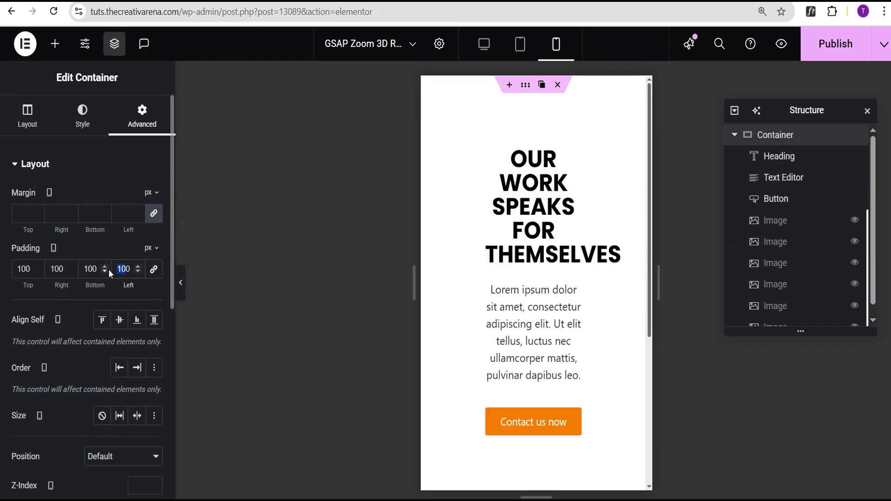
{"action": "type", "text": "20"}
{"action": "double_click", "coordinate": [59, 269]}
{"action": "type", "text": "20"}
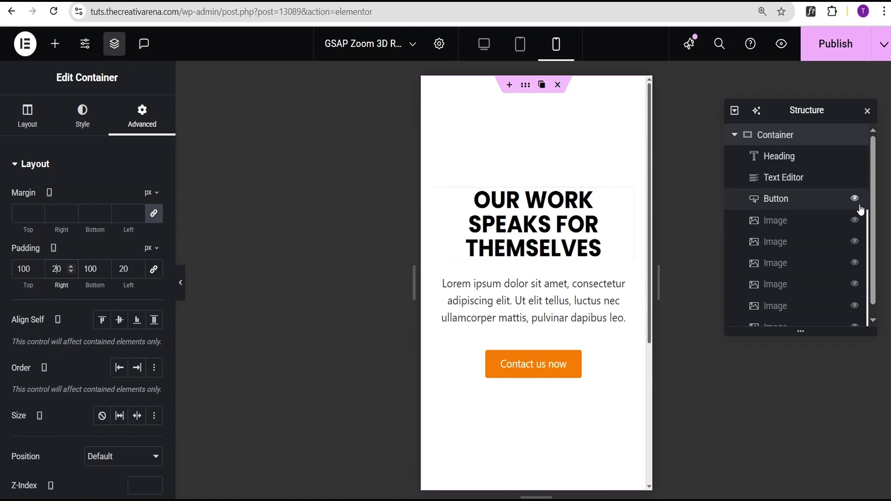
{"action": "left_click", "coordinate": [858, 203]}
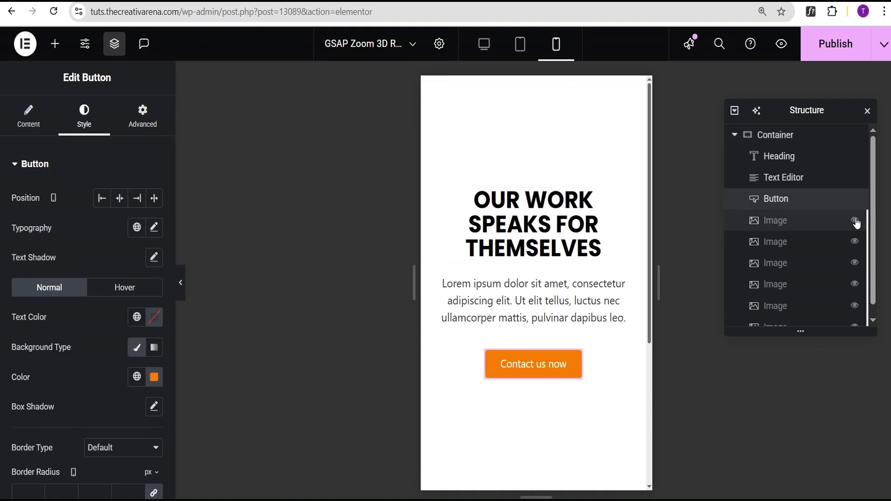
Switch to desktop view and unhide the paragraph, the Contact us now button and the first two surfer images
{"action": "left_click", "coordinate": [483, 45]}
{"action": "left_click", "coordinate": [854, 178]}
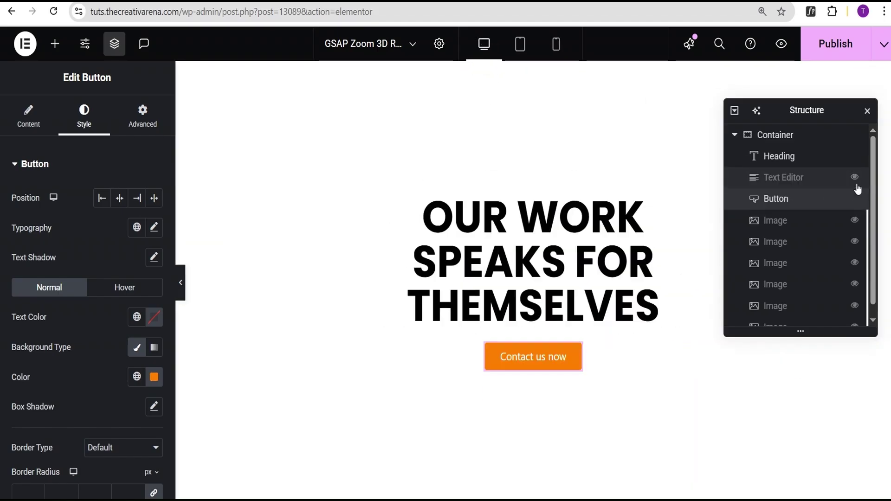
{"action": "left_click", "coordinate": [855, 199]}
{"action": "left_click", "coordinate": [854, 220]}
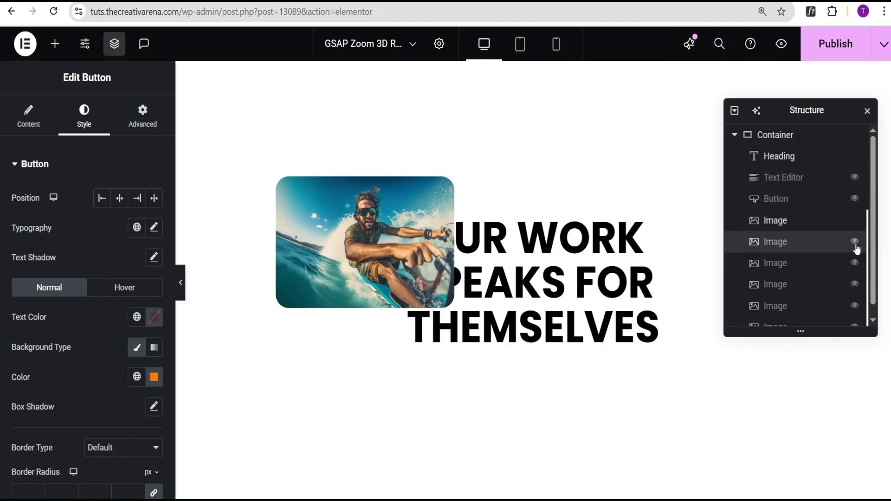
{"action": "left_click", "coordinate": [855, 242]}
{"action": "left_click", "coordinate": [854, 198]}
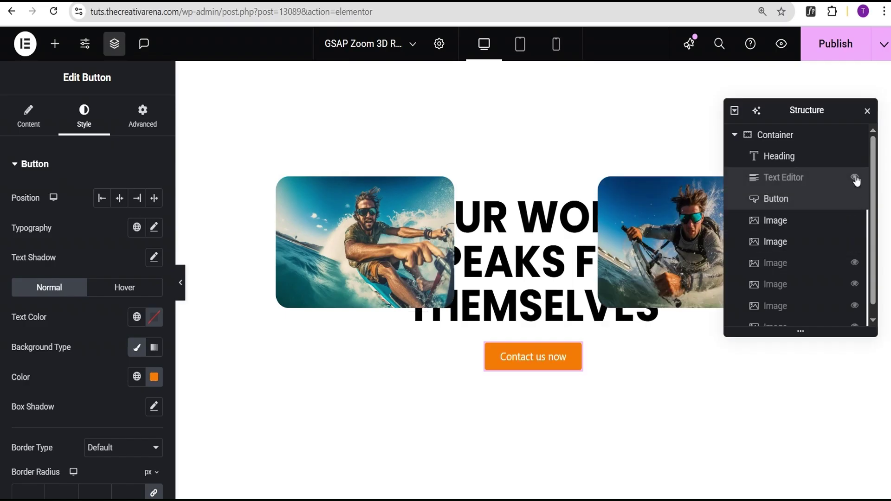
{"action": "left_click", "coordinate": [854, 178]}
Unhide the lower-right and lower-left surfer images plus the turtle and jellyfish images
{"action": "left_click", "coordinate": [854, 263]}
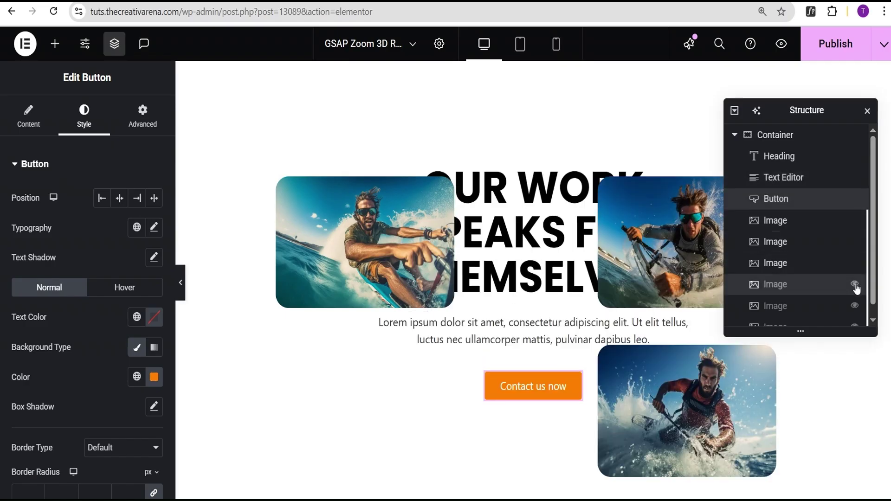
{"action": "left_click", "coordinate": [855, 284]}
{"action": "left_click", "coordinate": [855, 306]}
{"action": "left_click", "coordinate": [854, 326]}
{"action": "scroll", "coordinate": [829, 283], "scroll_direction": "down", "scroll_amount": 1}
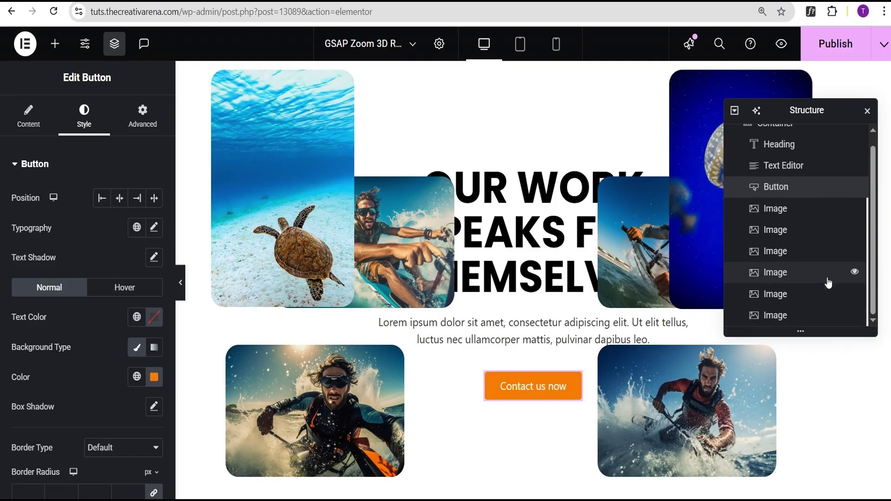
{"action": "scroll", "coordinate": [531, 263], "scroll_direction": "down", "scroll_amount": 1}
{"action": "scroll", "coordinate": [531, 263], "scroll_direction": "up", "scroll_amount": 1}
{"action": "scroll", "coordinate": [809, 246], "scroll_direction": "up", "scroll_amount": 1}
{"action": "scroll", "coordinate": [810, 260], "scroll_direction": "down", "scroll_amount": 1}
{"action": "left_click", "coordinate": [798, 318]}
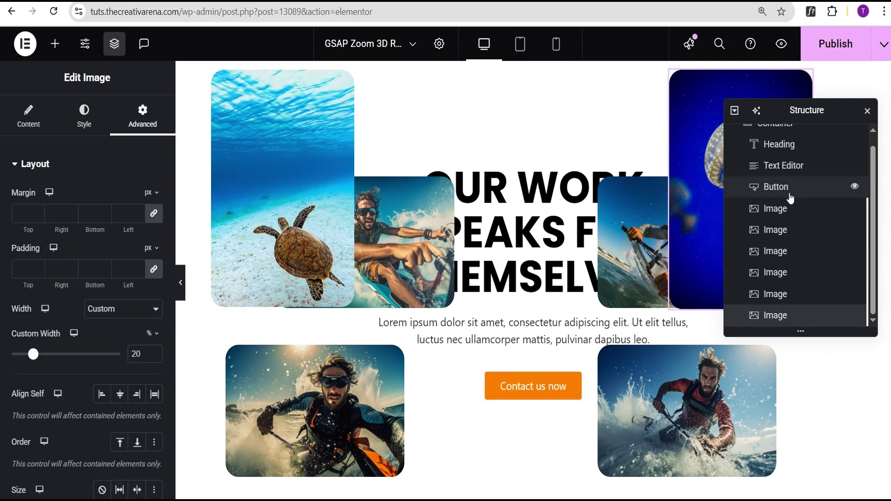
{"action": "scroll", "coordinate": [791, 195], "scroll_direction": "up", "scroll_amount": 1}
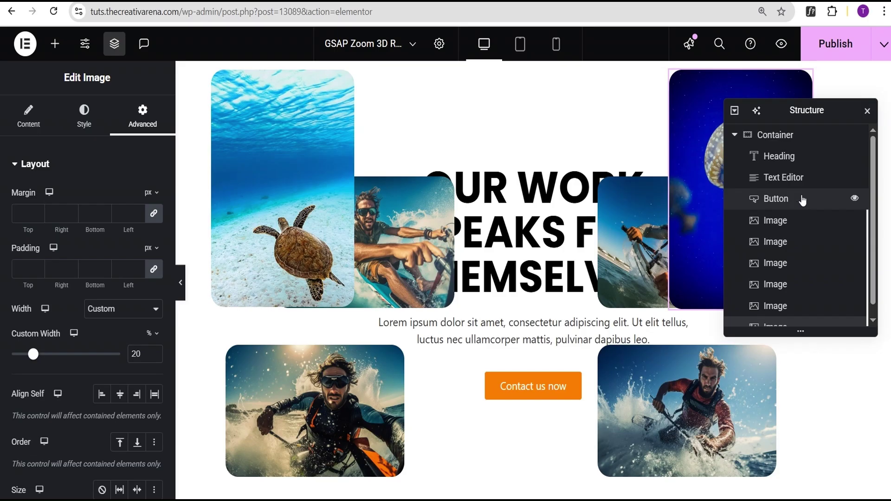
Prefix the outer Container's name with 'Parent' so it reads Parent Container
{"action": "double_click", "coordinate": [777, 136]}
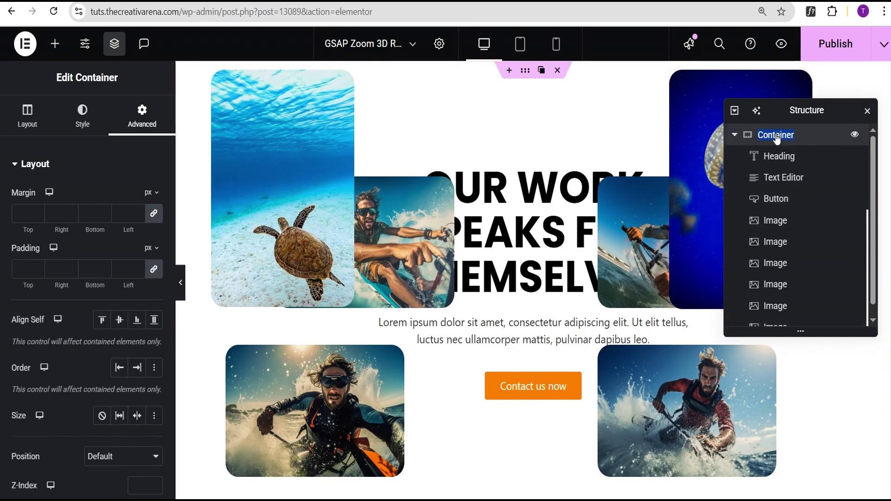
{"action": "key", "text": "Home"}
{"action": "type", "text": "Parent"}
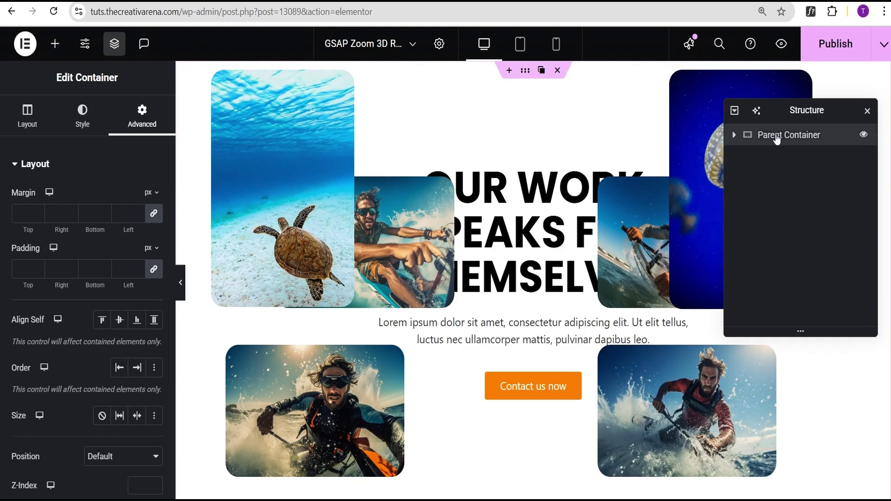
{"action": "left_click", "coordinate": [734, 135]}
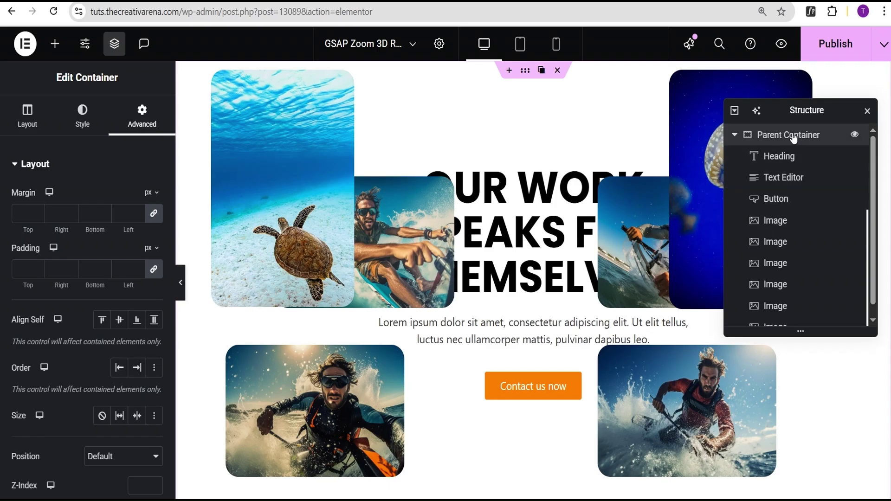
Search the widget list for 'html' and add an HTML widget to the hero
{"action": "left_click", "coordinate": [55, 45]}
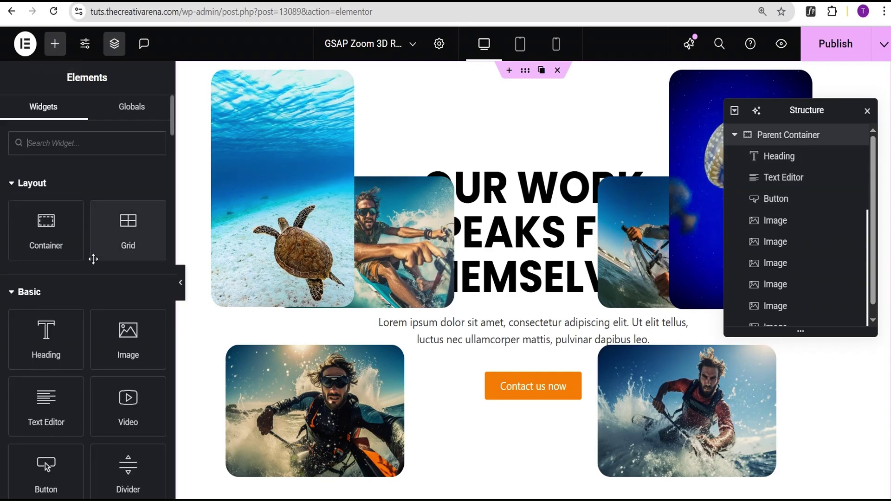
{"action": "left_click", "coordinate": [57, 143]}
{"action": "type", "text": "html"}
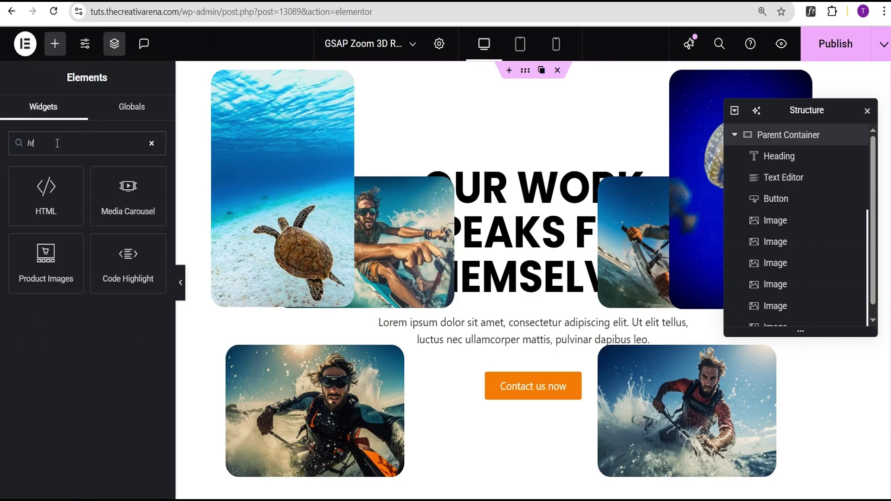
{"action": "left_click", "coordinate": [46, 188]}
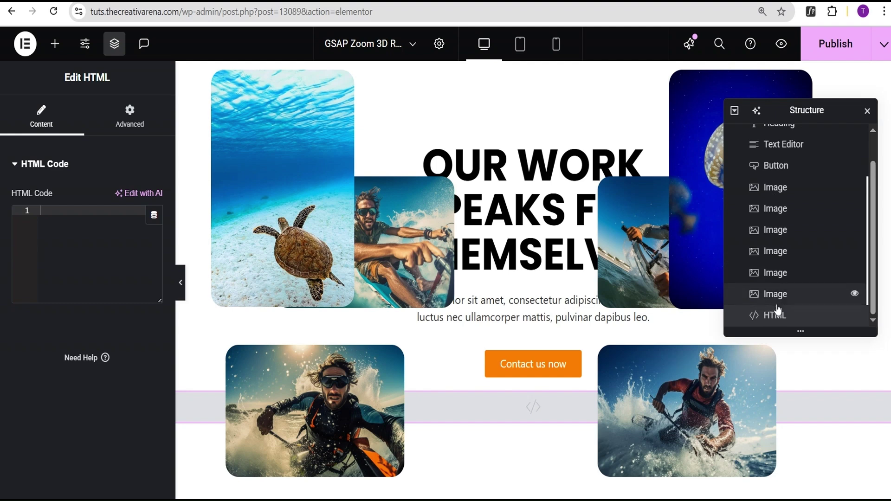
Preview the page with the editor panels hidden, then restore the panels
{"action": "scroll", "coordinate": [779, 302], "scroll_direction": "up", "scroll_amount": 1}
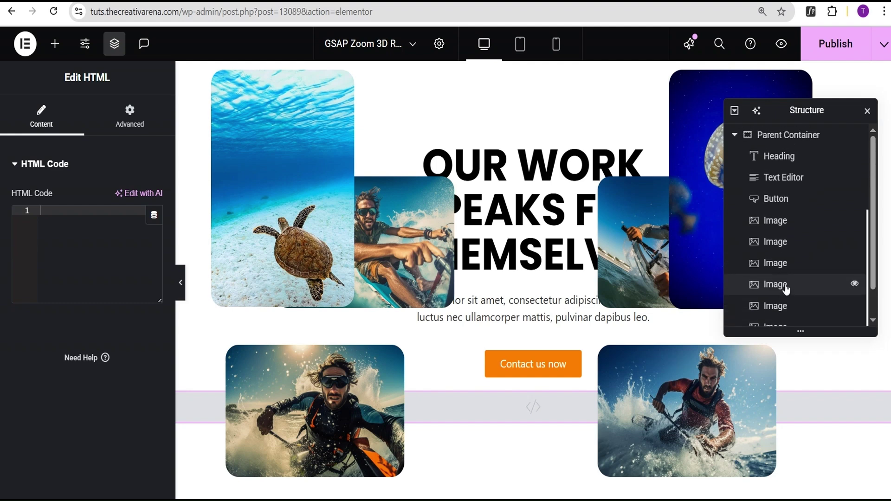
{"action": "left_click", "coordinate": [181, 288]}
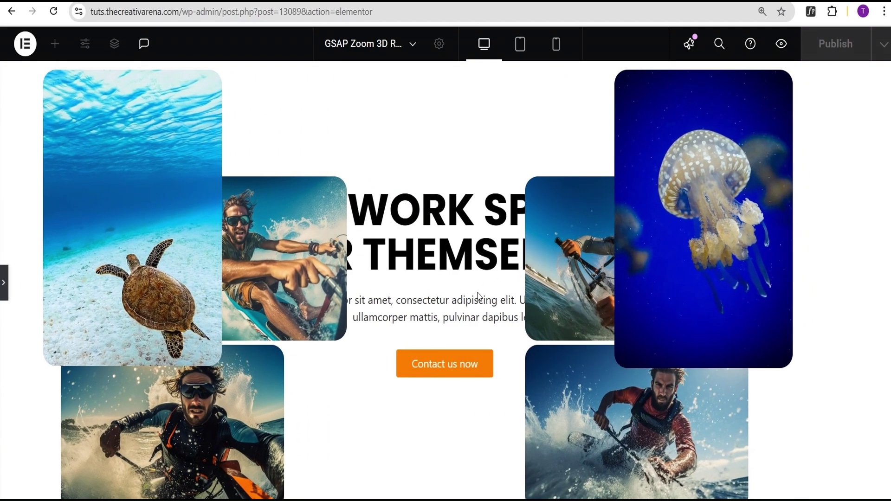
{"action": "left_click", "coordinate": [4, 283]}
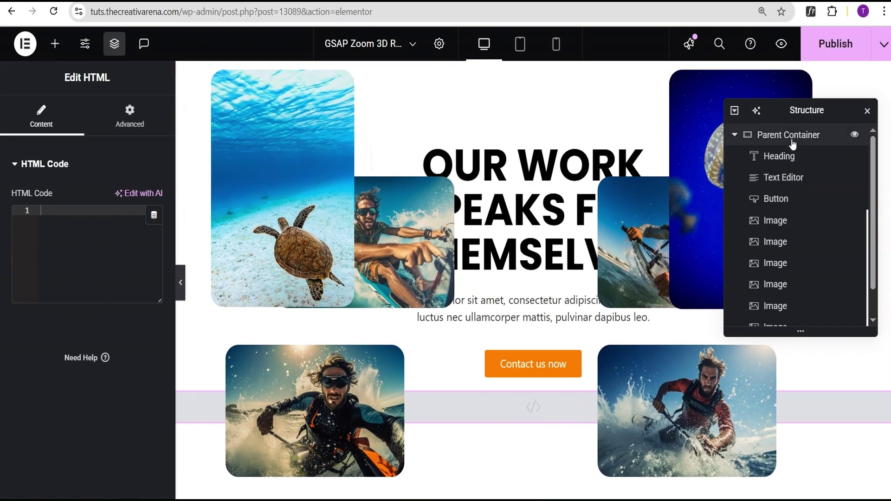
{"action": "left_click", "coordinate": [789, 135]}
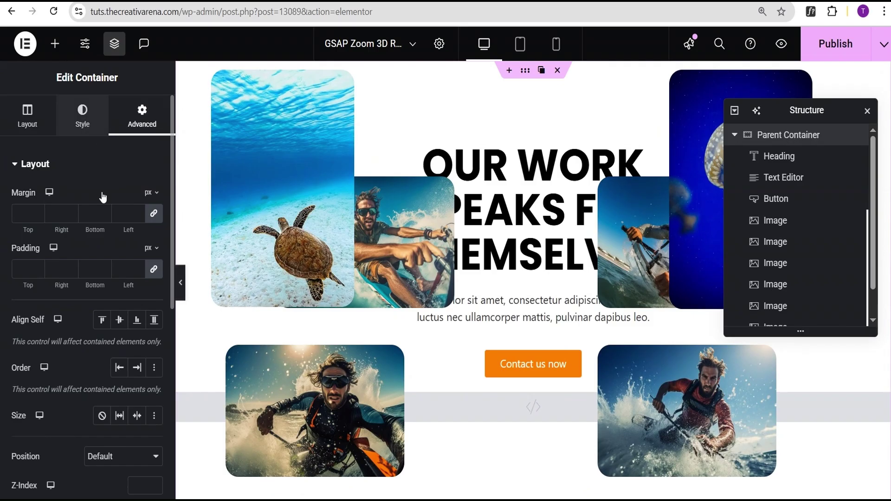
Add a new container, drag it to the top of Parent Container, and rename it Background
{"action": "left_click", "coordinate": [82, 116]}
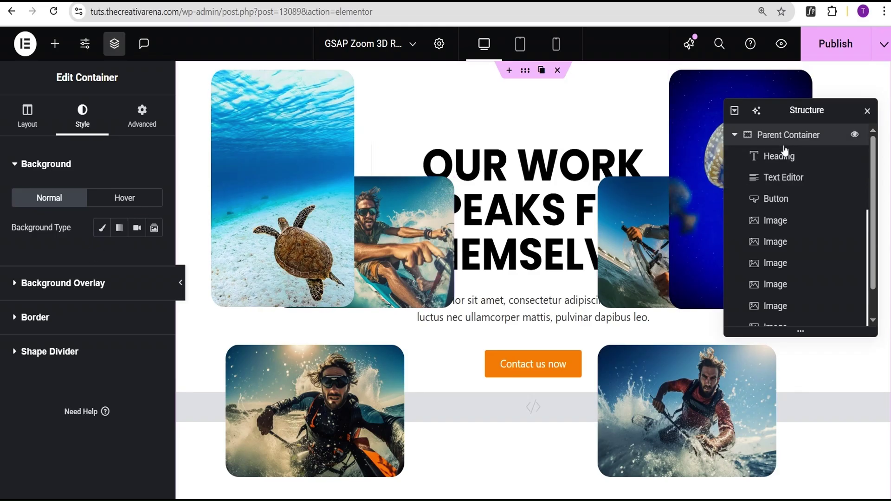
{"action": "left_click", "coordinate": [55, 41]}
{"action": "left_click", "coordinate": [44, 236]}
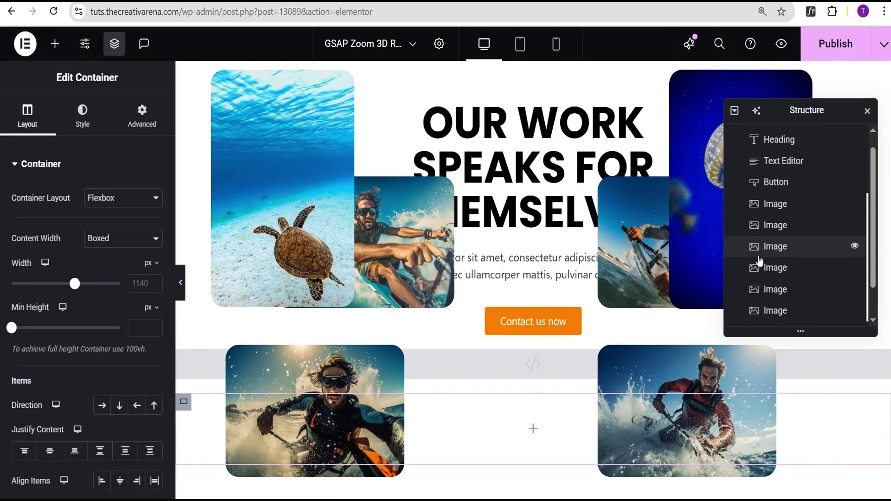
{"action": "scroll", "coordinate": [770, 269], "scroll_direction": "down", "scroll_amount": 3}
{"action": "left_click_drag", "start_coordinate": [791, 317], "coordinate": [784, 160]}
{"action": "double_click", "coordinate": [771, 156]}
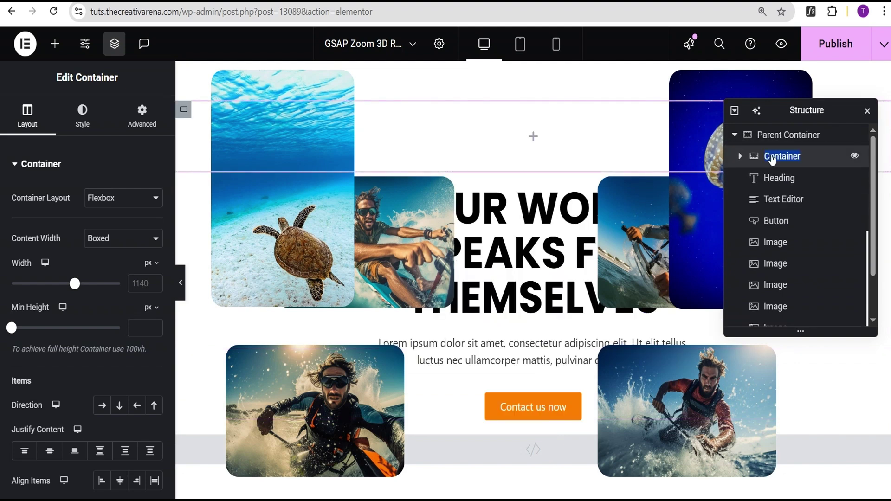
{"action": "type", "text": "Background"}
{"action": "key", "text": "Return"}
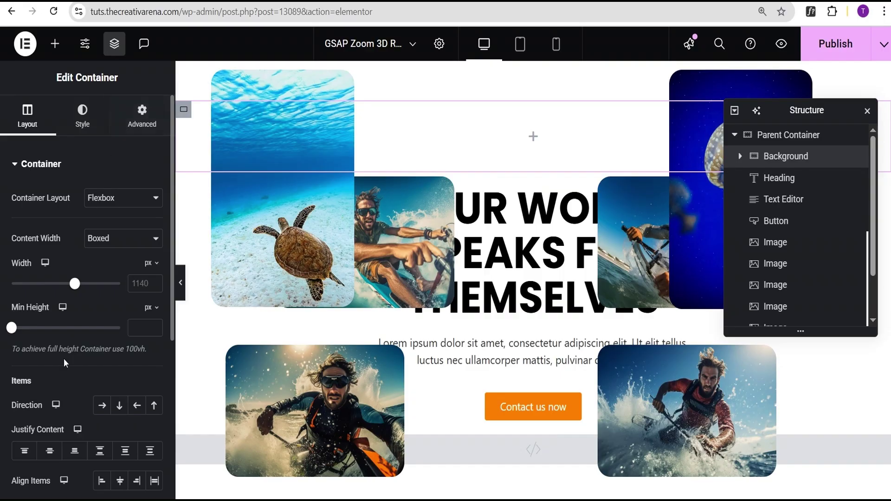
Give the Background container a 100 vh minimum height and Absolute position
{"action": "left_click", "coordinate": [149, 308]}
{"action": "left_click", "coordinate": [148, 374]}
{"action": "left_click_drag", "start_coordinate": [12, 328], "coordinate": [133, 328]}
{"action": "scroll", "coordinate": [137, 328], "scroll_direction": "down", "scroll_amount": 5}
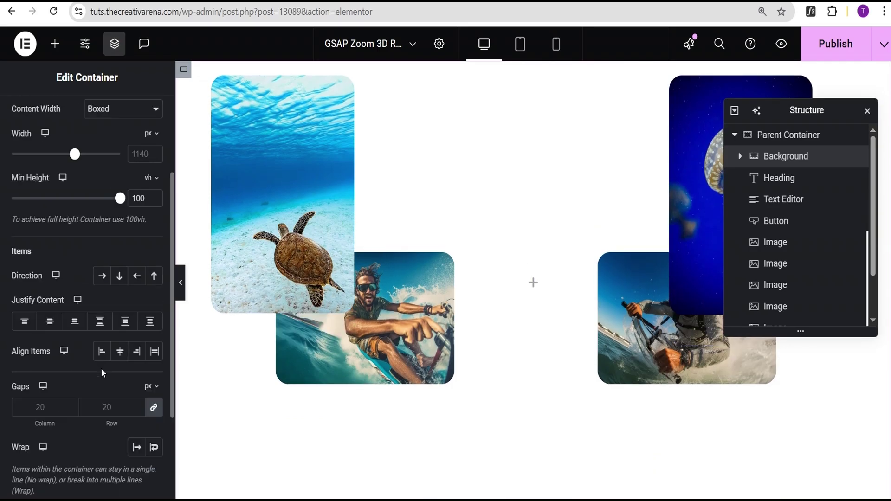
{"action": "scroll", "coordinate": [99, 370], "scroll_direction": "up", "scroll_amount": 5}
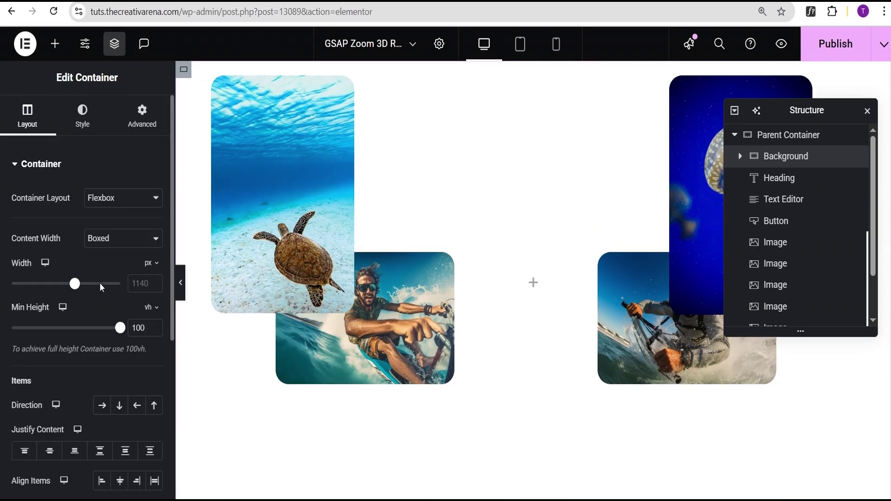
{"action": "left_click", "coordinate": [144, 118]}
{"action": "scroll", "coordinate": [101, 259], "scroll_direction": "down", "scroll_amount": 4}
{"action": "left_click", "coordinate": [143, 262]}
{"action": "left_click", "coordinate": [135, 296]}
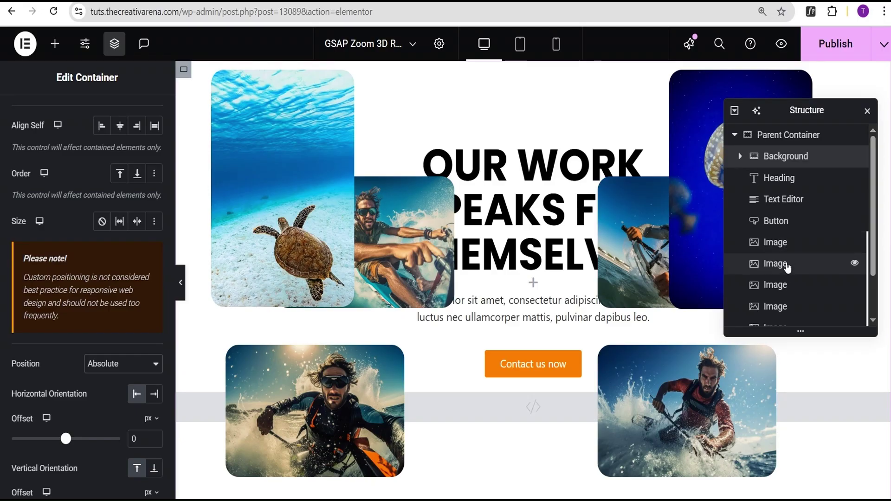
{"action": "left_click", "coordinate": [783, 137]}
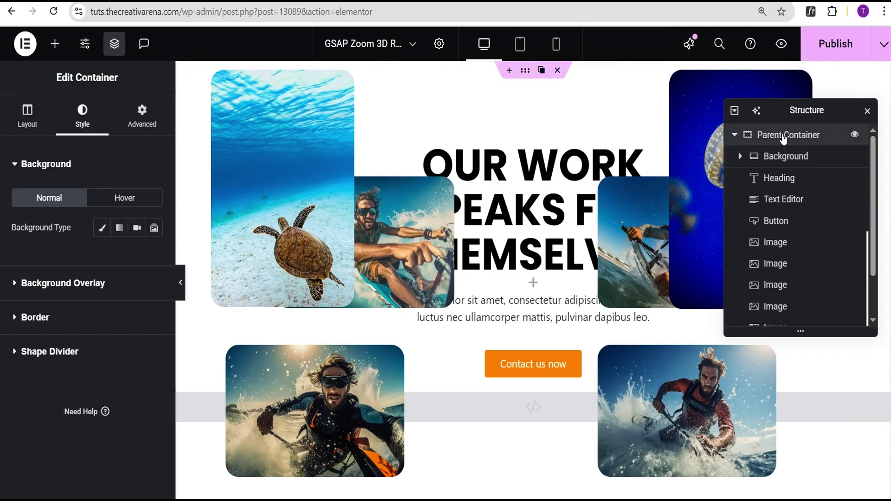
Copy the tca-parent-wrapper class name from line 7 of the stylesheet in VS Code
{"action": "left_click", "coordinate": [145, 124]}
{"action": "scroll", "coordinate": [124, 259], "scroll_direction": "down", "scroll_amount": 5}
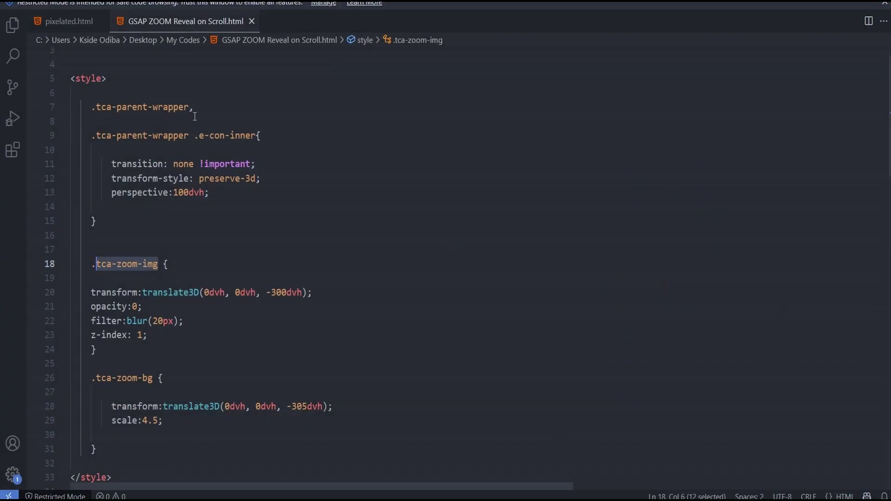
{"action": "left_click_drag", "start_coordinate": [186, 106], "coordinate": [99, 110]}
{"action": "key", "text": "ctrl+c"}
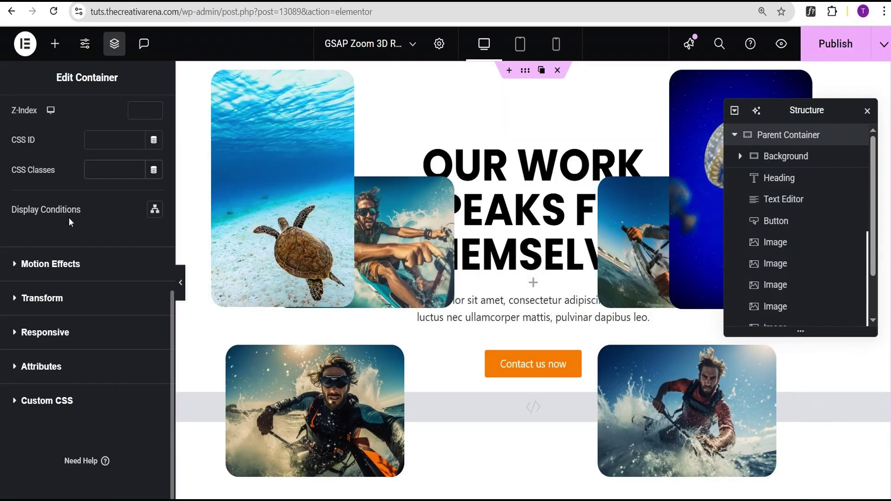
{"action": "left_click", "coordinate": [101, 173]}
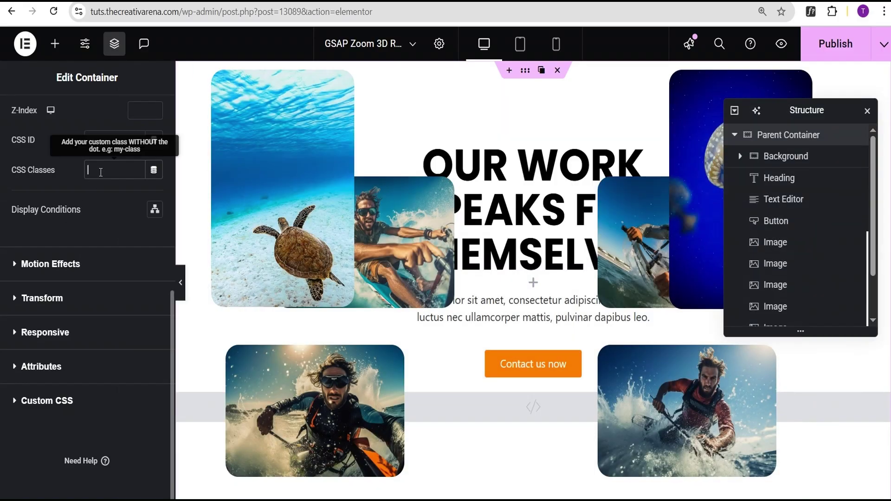
Paste tca-parent-wrapper as the Parent Container's CSS class, then give Background the class tca-zoom-bg
{"action": "key", "text": "ctrl+v"}
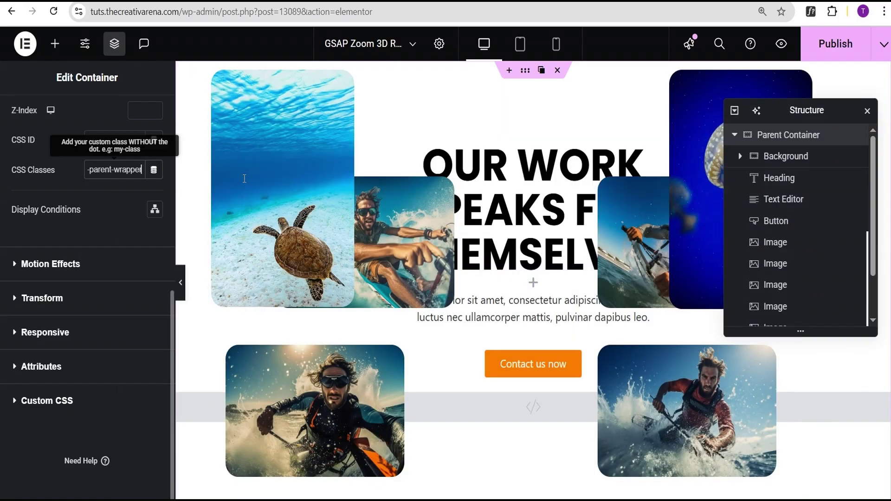
{"action": "left_click", "coordinate": [793, 160]}
{"action": "scroll", "coordinate": [122, 209], "scroll_direction": "down", "scroll_amount": 8}
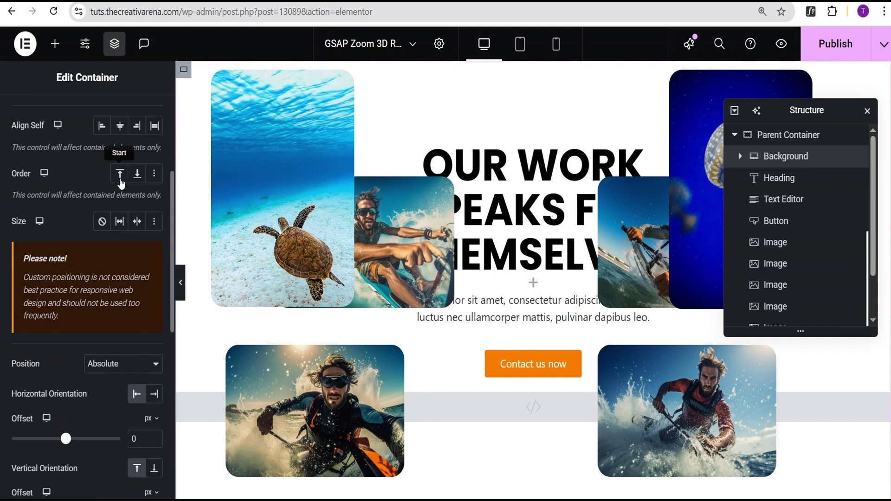
{"action": "scroll", "coordinate": [121, 251], "scroll_direction": "down", "scroll_amount": 3}
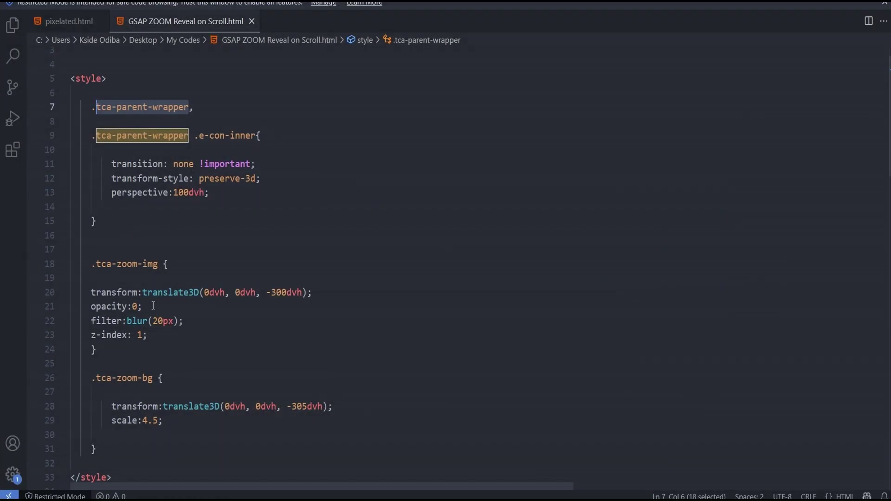
{"action": "scroll", "coordinate": [151, 378], "scroll_direction": "down", "scroll_amount": 1}
{"action": "left_click_drag", "start_coordinate": [153, 346], "coordinate": [101, 347]}
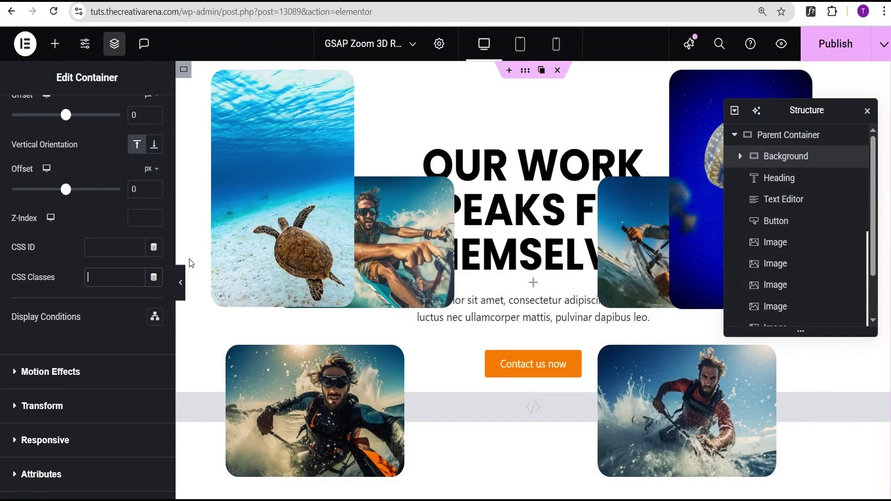
{"action": "left_click", "coordinate": [104, 277]}
{"action": "type", "text": "tca-zoom-bg"}
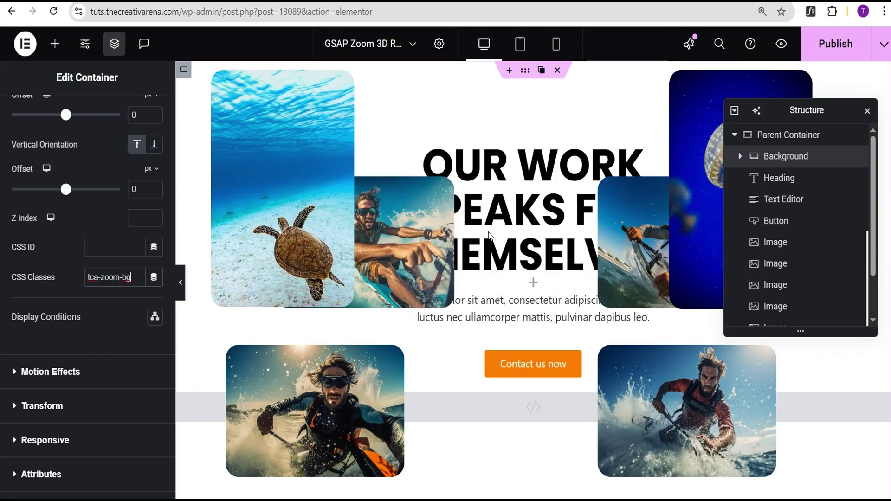
{"action": "scroll", "coordinate": [792, 187], "scroll_direction": "down", "scroll_amount": 2}
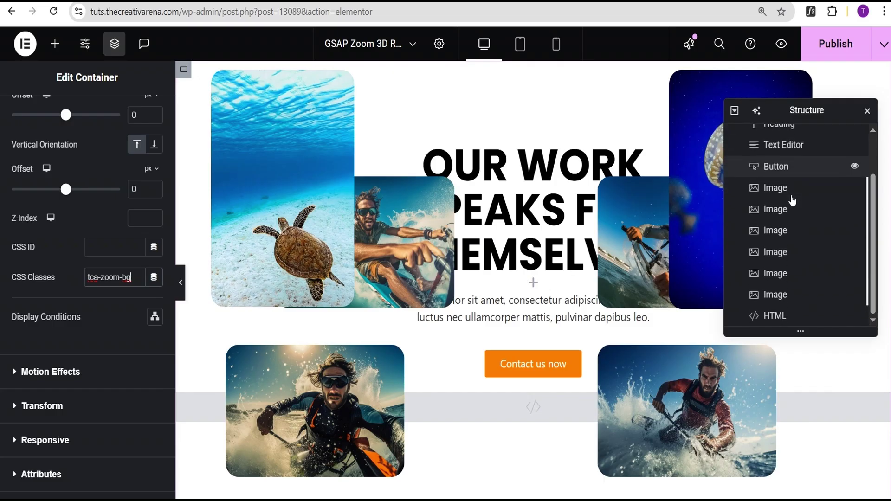
Select the HTML widget and copy the entire GSAP zoom reveal file from VS Code
{"action": "left_click", "coordinate": [790, 316]}
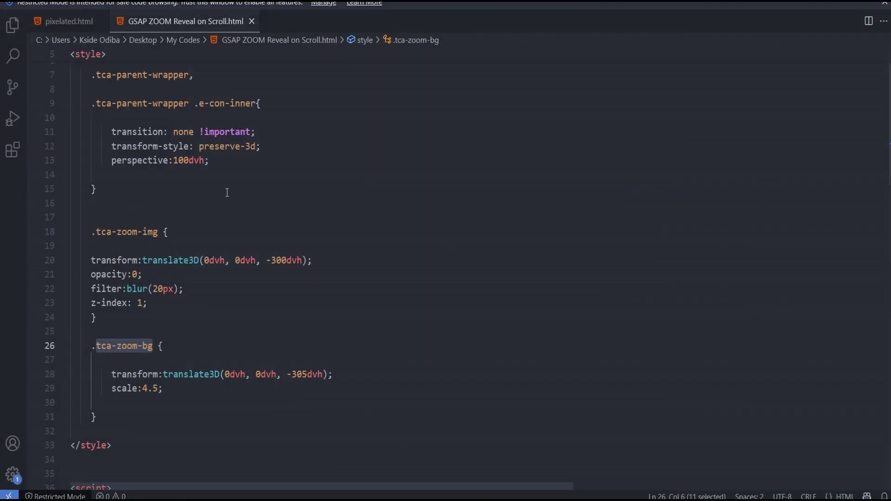
{"action": "scroll", "coordinate": [223, 213], "scroll_direction": "up", "scroll_amount": 2}
{"action": "key", "text": "ctrl+a"}
{"action": "key", "text": "ctrl+c"}
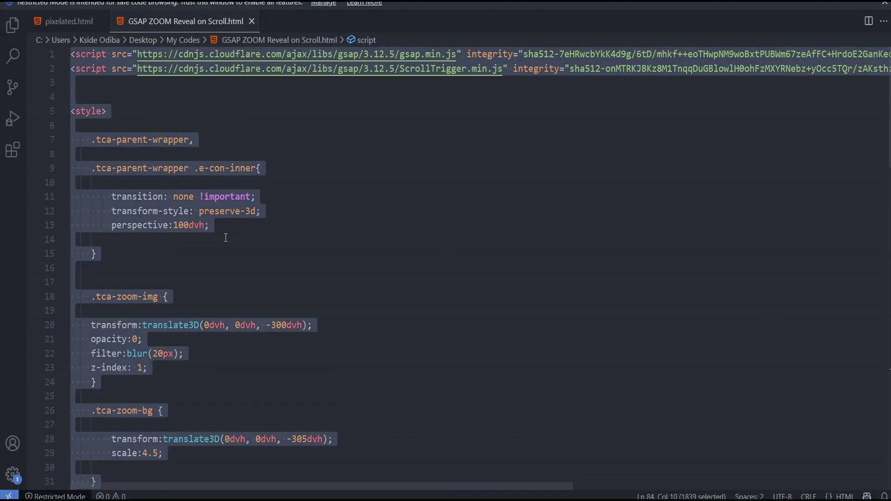
{"action": "scroll", "coordinate": [331, 253], "scroll_direction": "down", "scroll_amount": 1}
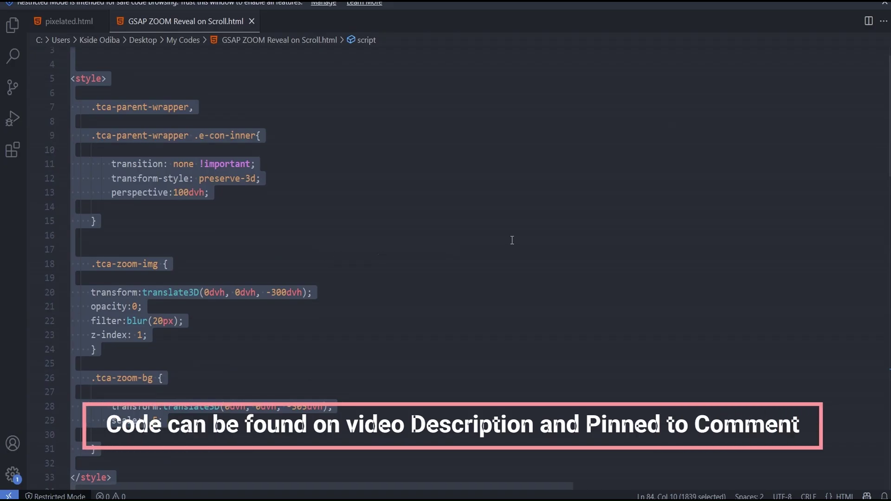
{"action": "scroll", "coordinate": [632, 194], "scroll_direction": "up", "scroll_amount": 1}
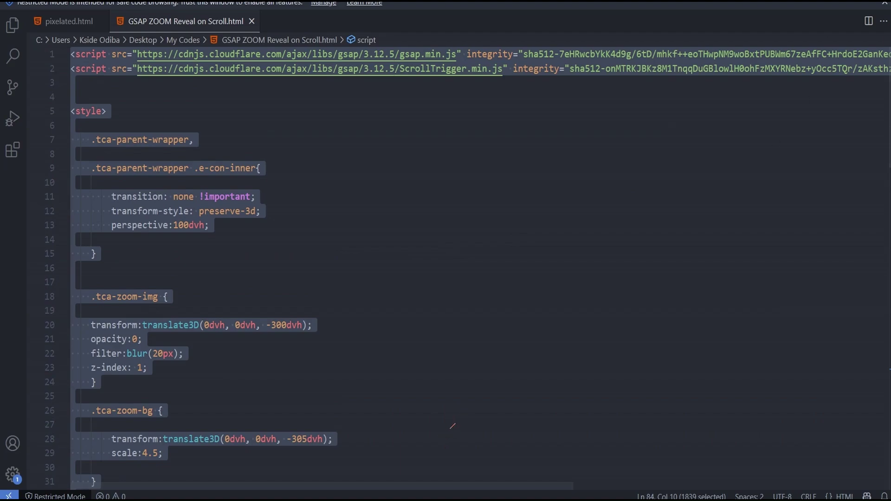
{"action": "key", "text": "alt+Tab"}
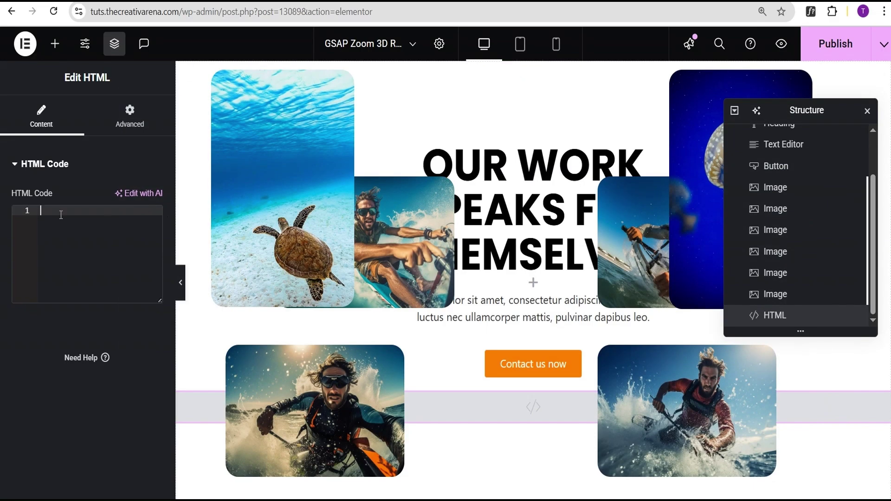
Paste the GSAP zoom scripts and styles into the HTML widget
{"action": "key", "text": "ctrl+v"}
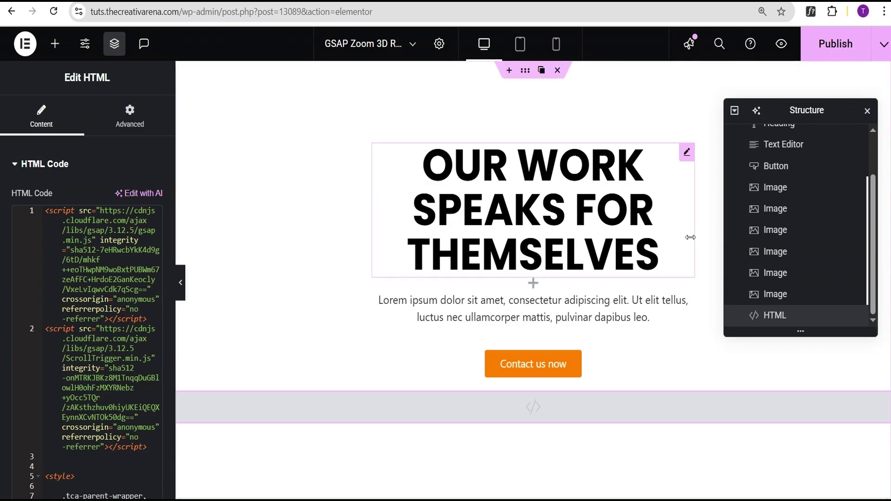
{"action": "scroll", "coordinate": [780, 204], "scroll_direction": "up", "scroll_amount": 2}
{"action": "left_click", "coordinate": [793, 157]}
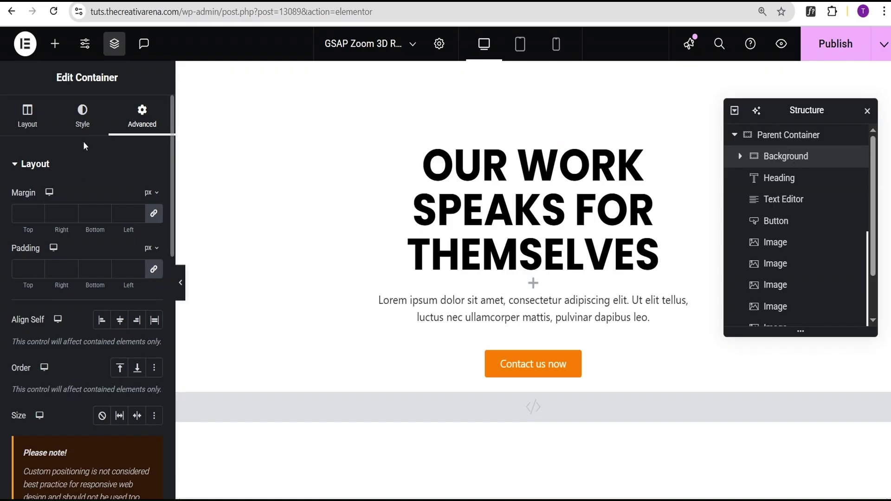
{"action": "left_click", "coordinate": [84, 126]}
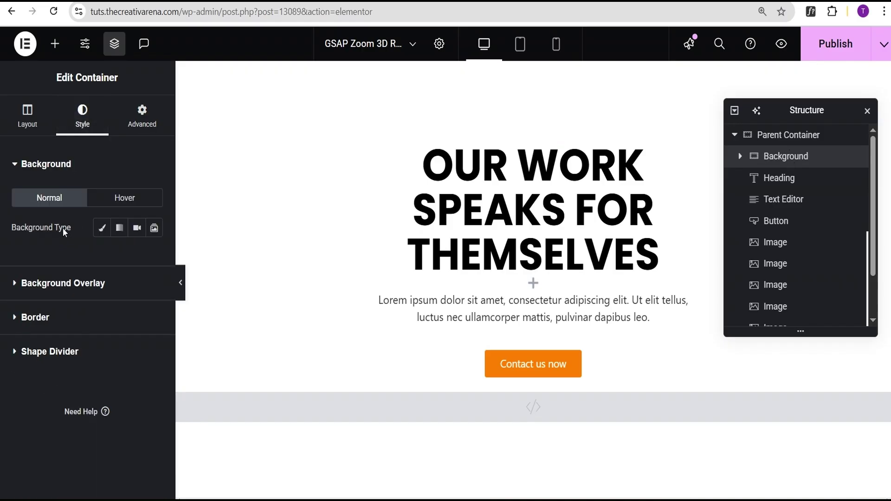
Give the Background container a classic background using the pink gradient image
{"action": "left_click", "coordinate": [101, 229]}
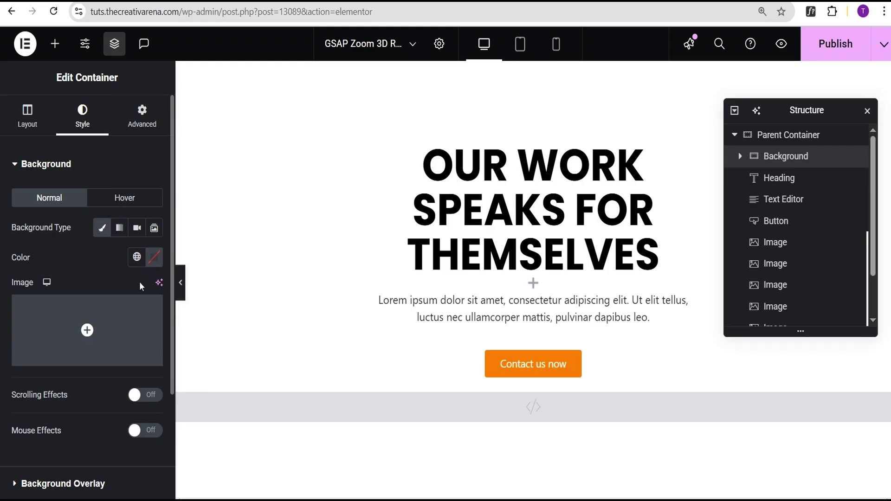
{"action": "left_click", "coordinate": [115, 327]}
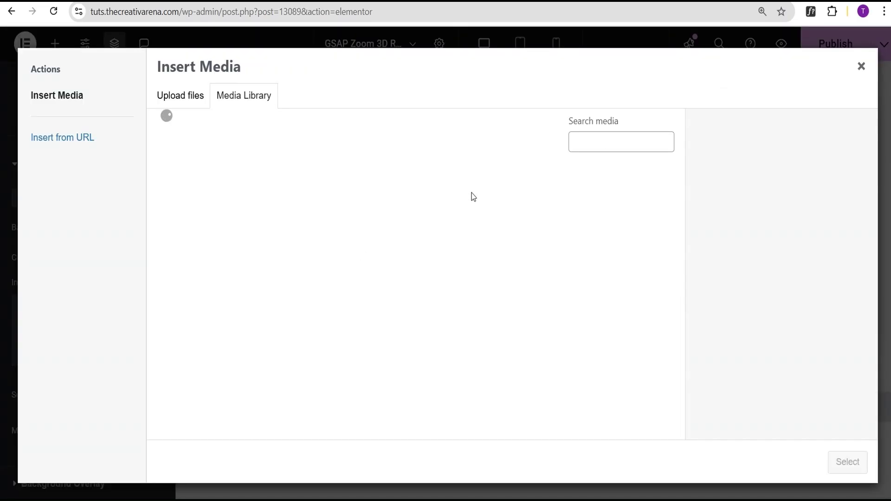
{"action": "scroll", "coordinate": [468, 208], "scroll_direction": "down", "scroll_amount": 12}
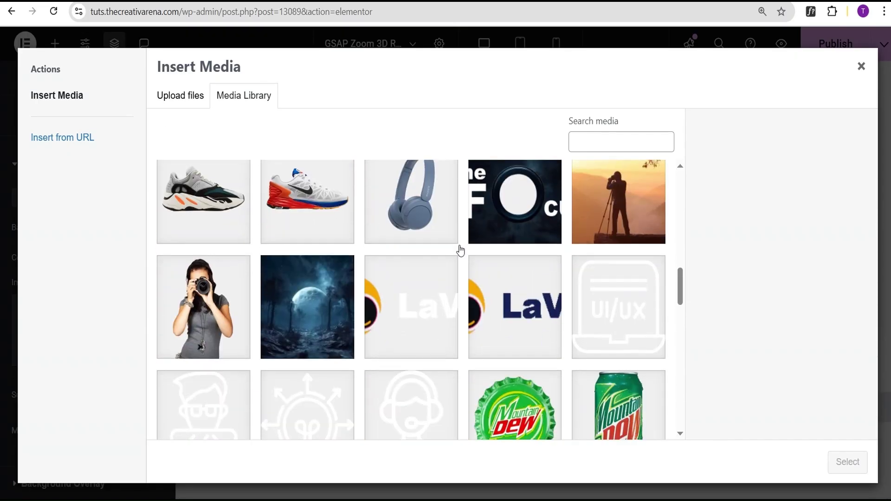
{"action": "scroll", "coordinate": [459, 252], "scroll_direction": "down", "scroll_amount": 6}
{"action": "scroll", "coordinate": [501, 209], "scroll_direction": "up", "scroll_amount": 3}
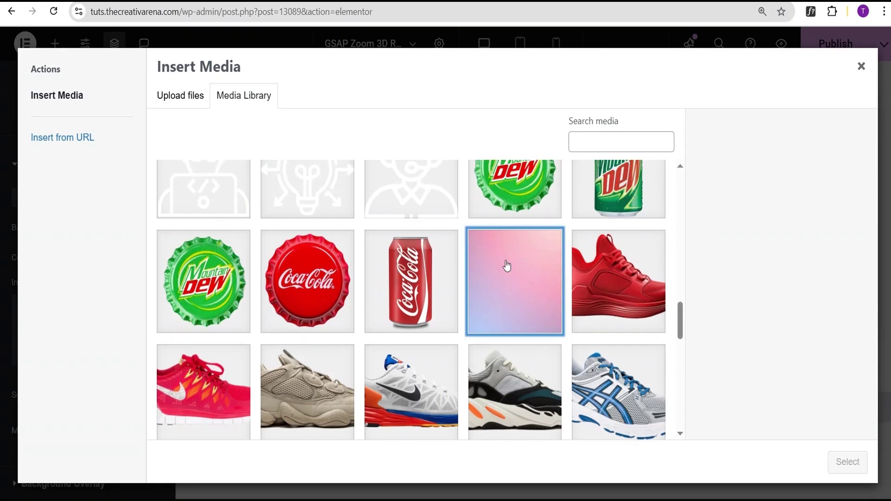
{"action": "left_click", "coordinate": [507, 265]}
{"action": "left_click", "coordinate": [847, 461]}
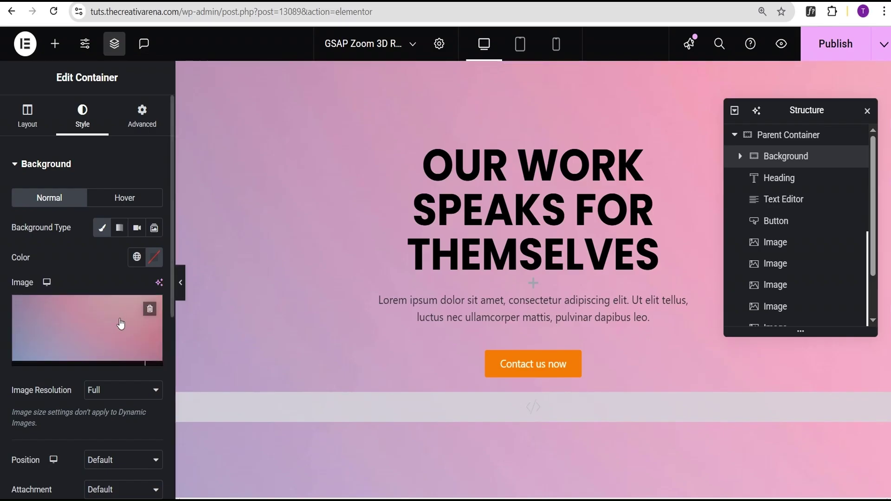
Set the background image to Center Center position, No-repeat and Cover size
{"action": "scroll", "coordinate": [93, 308], "scroll_direction": "down", "scroll_amount": 5}
{"action": "left_click", "coordinate": [120, 272]}
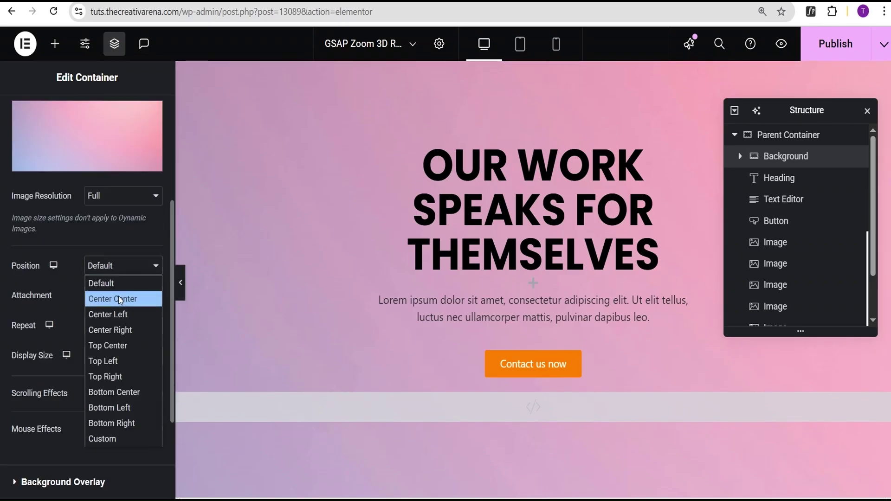
{"action": "left_click", "coordinate": [118, 296]}
{"action": "left_click", "coordinate": [110, 325]}
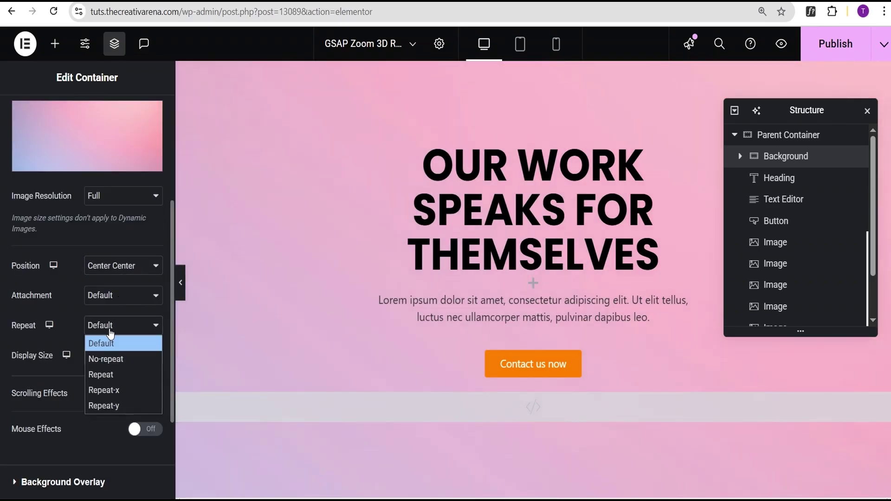
{"action": "left_click", "coordinate": [111, 358]}
{"action": "scroll", "coordinate": [92, 334], "scroll_direction": "down", "scroll_amount": 2}
{"action": "left_click", "coordinate": [122, 291]}
{"action": "left_click", "coordinate": [112, 339]}
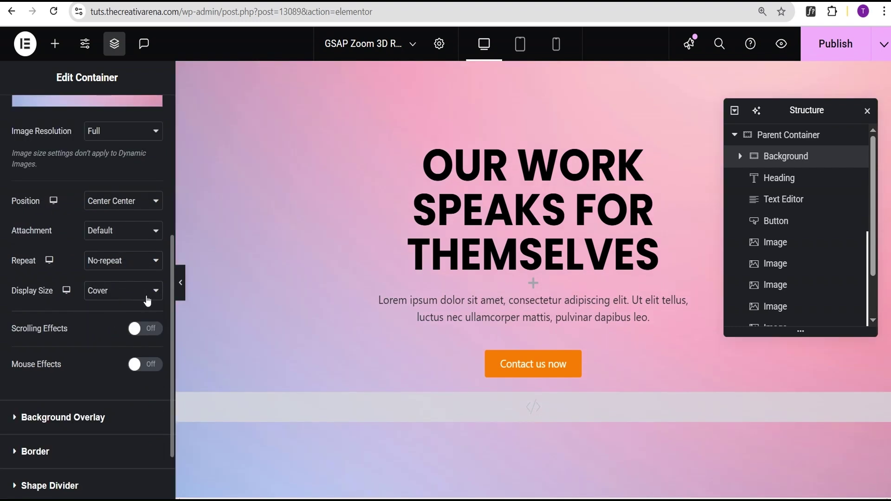
{"action": "left_click", "coordinate": [181, 287]}
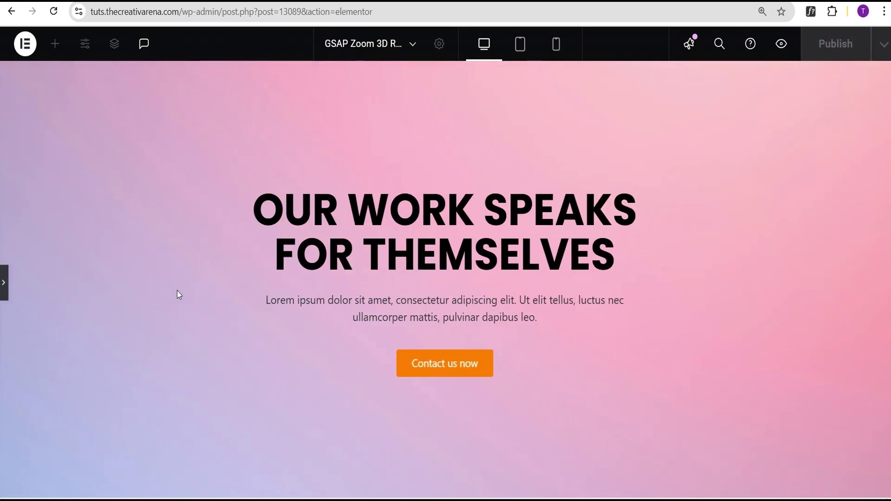
Set Overflow to Hidden in the Parent Container's Additional Options, then publish the page
{"action": "left_click", "coordinate": [4, 284]}
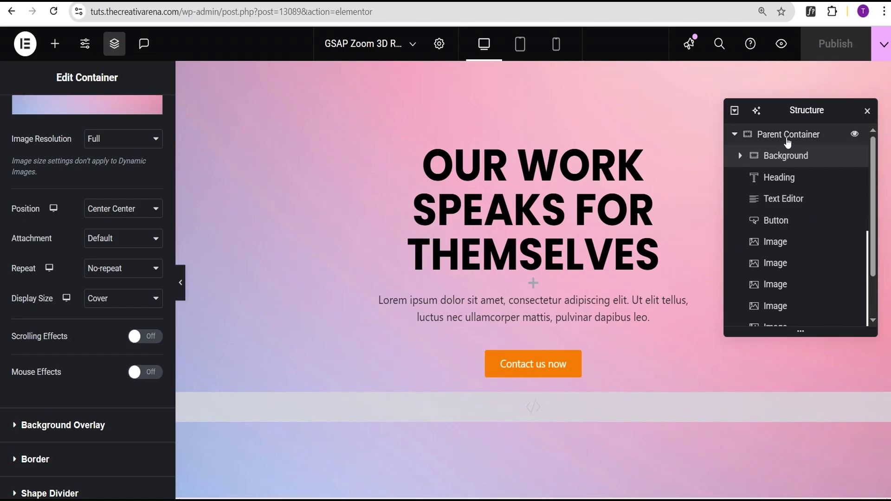
{"action": "left_click", "coordinate": [824, 139]}
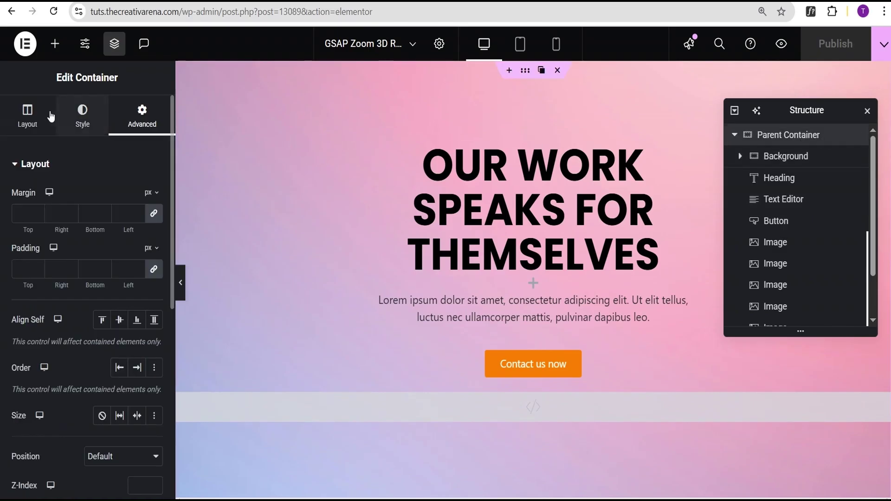
{"action": "left_click", "coordinate": [26, 126]}
{"action": "scroll", "coordinate": [26, 213], "scroll_direction": "down", "scroll_amount": 6}
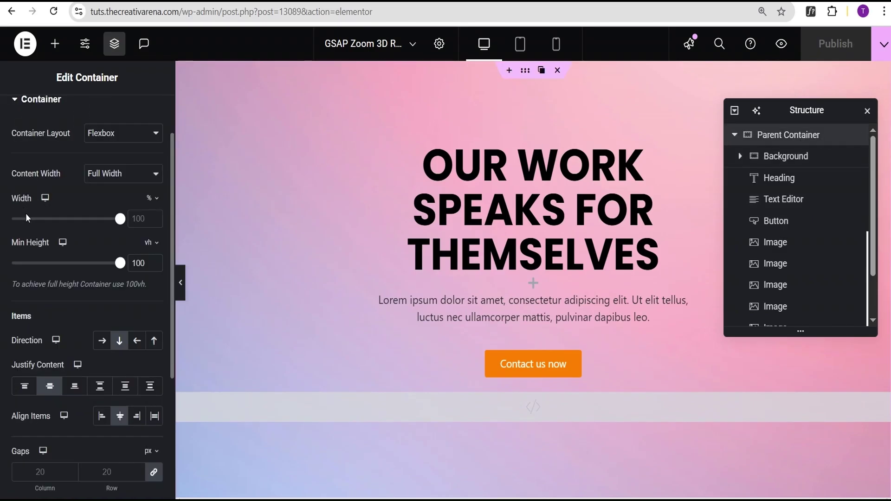
{"action": "left_click", "coordinate": [42, 400]}
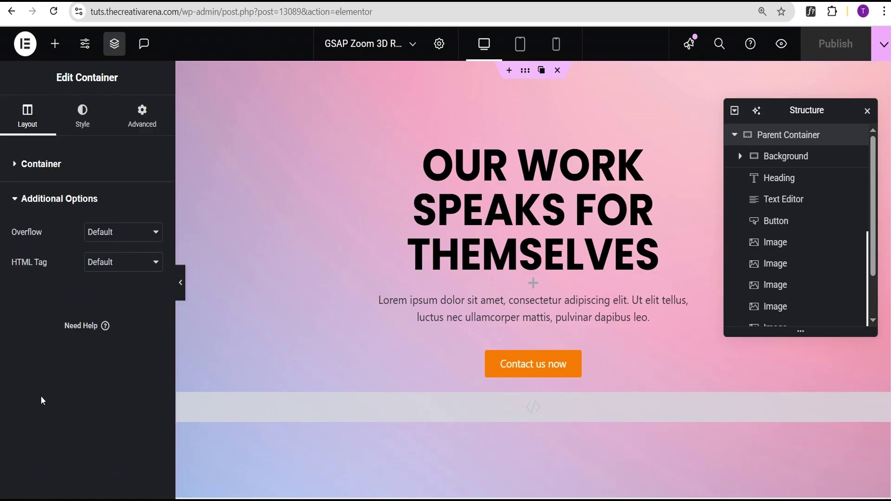
{"action": "left_click", "coordinate": [118, 233]}
{"action": "left_click", "coordinate": [116, 264]}
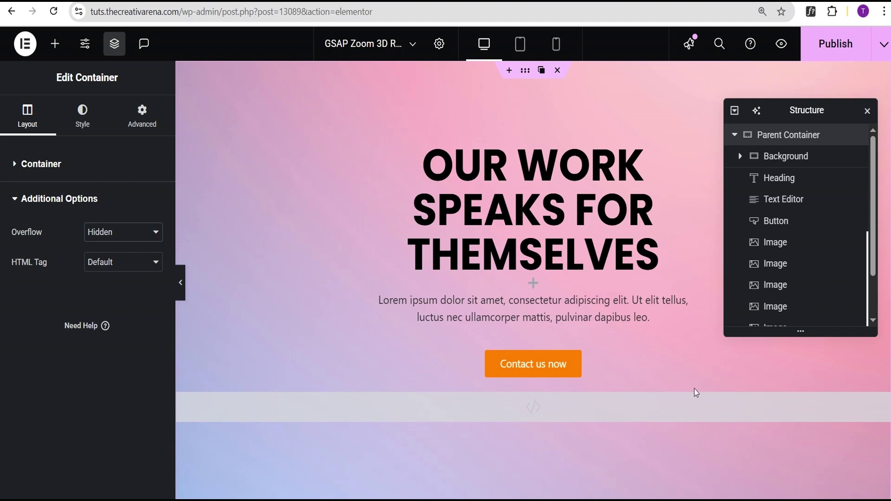
{"action": "left_click", "coordinate": [835, 45]}
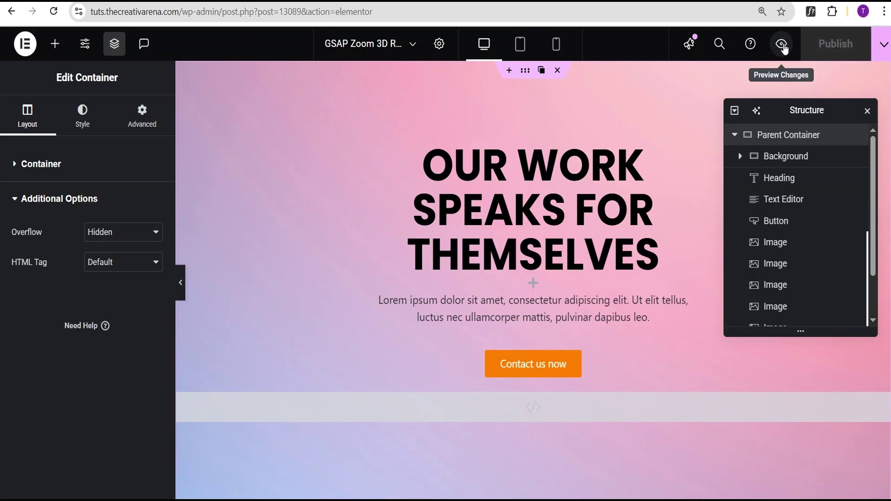
Preview the page in the browser and scroll back and forth to watch the photos zoom past the heading
{"action": "left_click", "coordinate": [781, 45]}
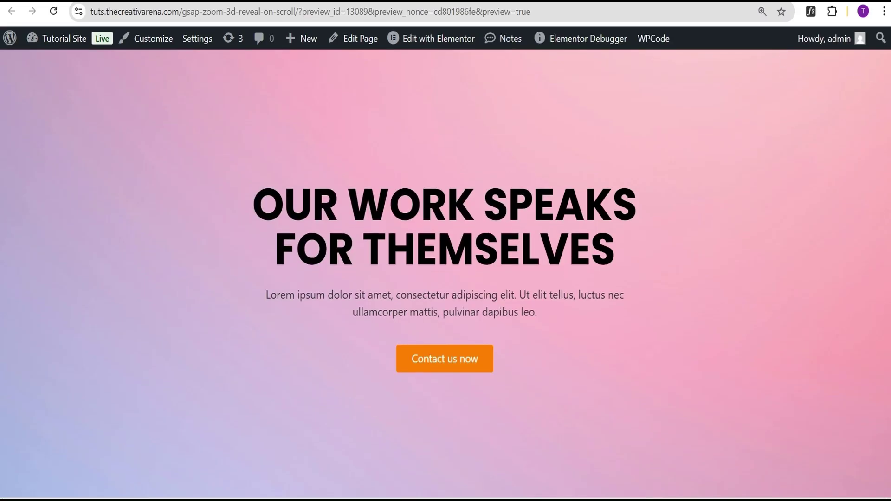
{"action": "scroll", "coordinate": [446, 278], "scroll_direction": "down", "scroll_amount": 1}
{"action": "scroll", "coordinate": [445, 278], "scroll_direction": "down", "scroll_amount": 5}
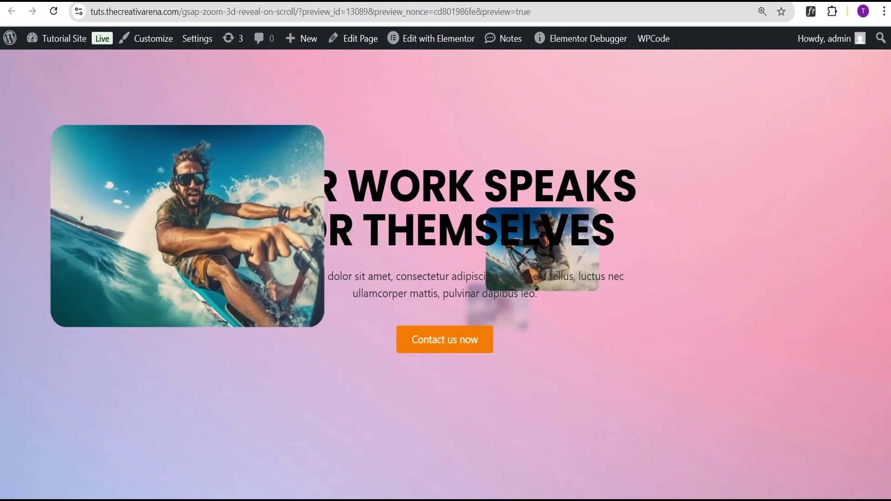
{"action": "scroll", "coordinate": [446, 278], "scroll_direction": "down", "scroll_amount": 5}
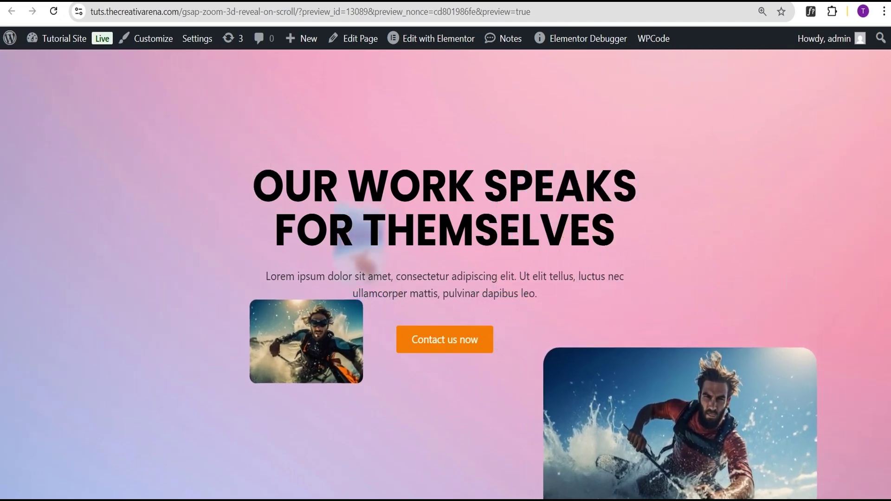
{"action": "scroll", "coordinate": [445, 278], "scroll_direction": "down", "scroll_amount": 5}
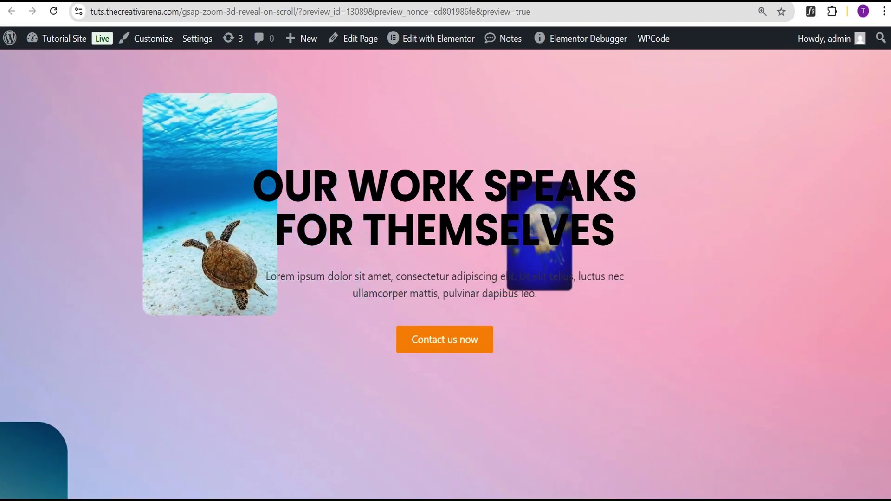
{"action": "scroll", "coordinate": [445, 278], "scroll_direction": "down", "scroll_amount": 3}
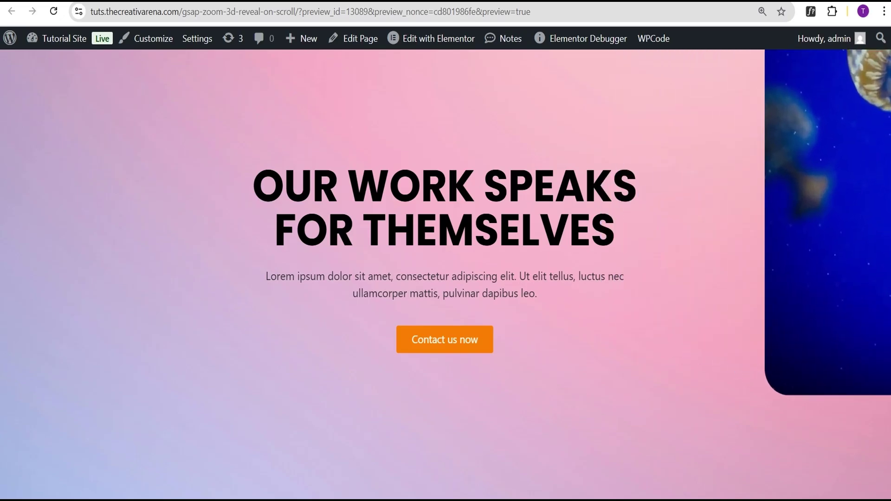
{"action": "scroll", "coordinate": [446, 278], "scroll_direction": "up", "scroll_amount": 8}
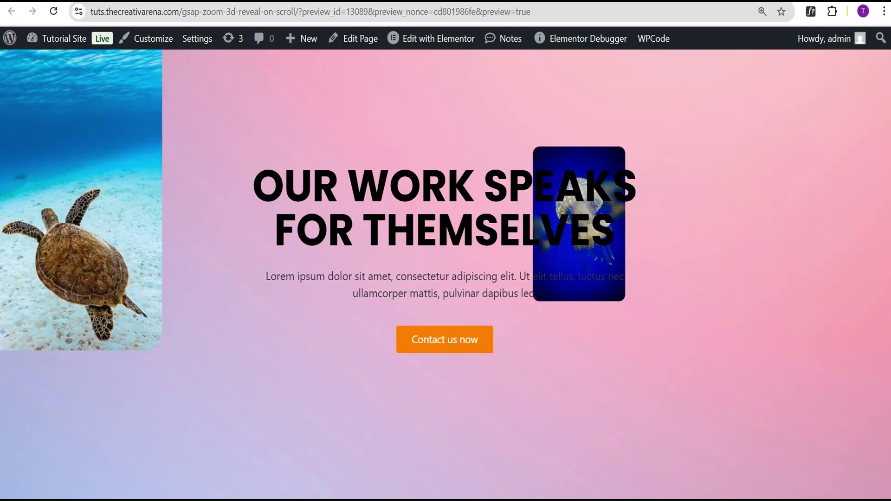
{"action": "scroll", "coordinate": [446, 278], "scroll_direction": "up", "scroll_amount": 5}
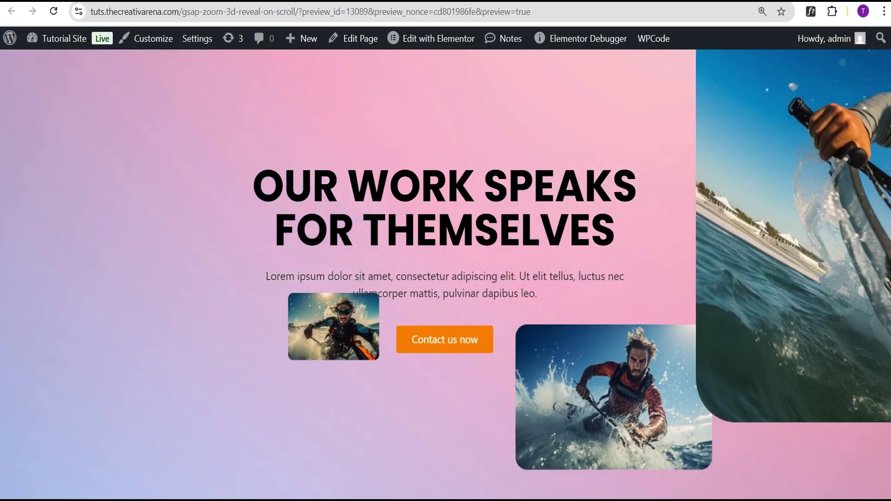
{"action": "scroll", "coordinate": [445, 278], "scroll_direction": "up", "scroll_amount": 3}
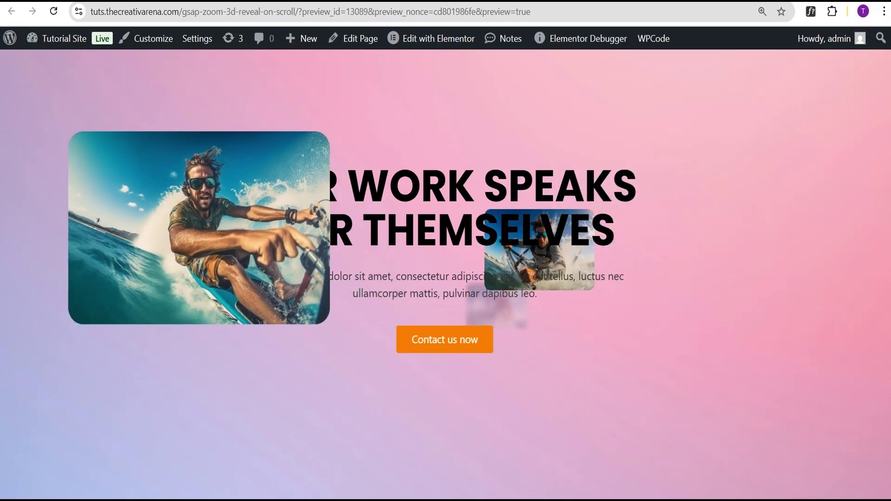
{"action": "scroll", "coordinate": [445, 278], "scroll_direction": "up", "scroll_amount": 3}
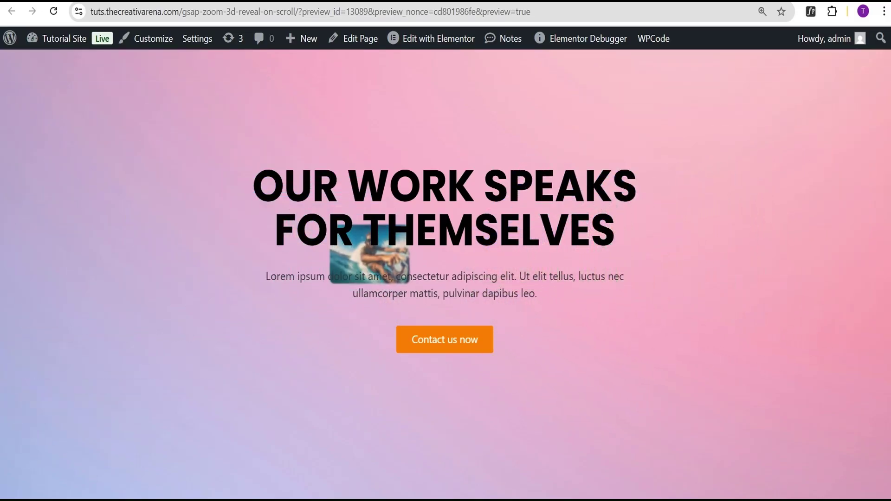
{"action": "scroll", "coordinate": [445, 278], "scroll_direction": "down", "scroll_amount": 5}
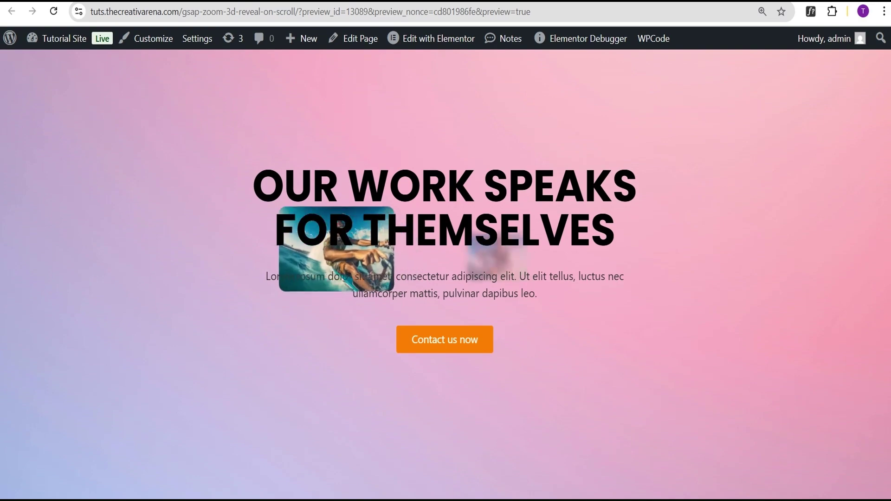
{"action": "scroll", "coordinate": [446, 278], "scroll_direction": "down", "scroll_amount": 5}
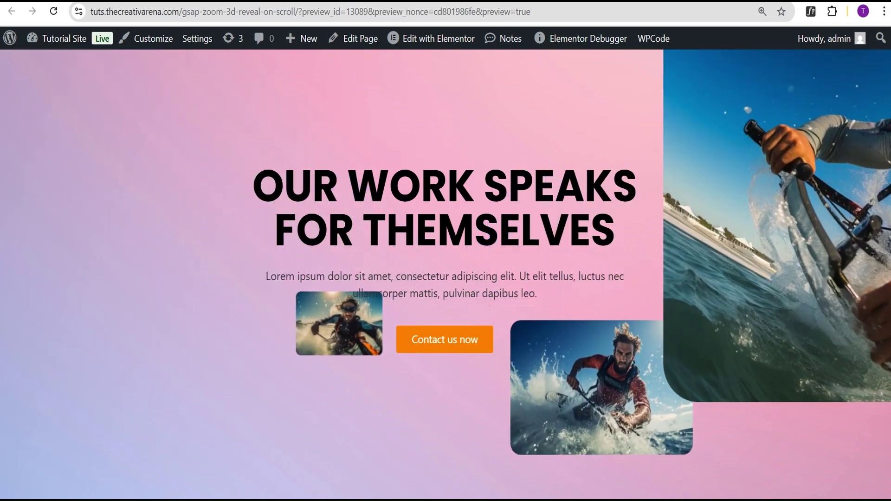
{"action": "scroll", "coordinate": [446, 278], "scroll_direction": "down", "scroll_amount": 5}
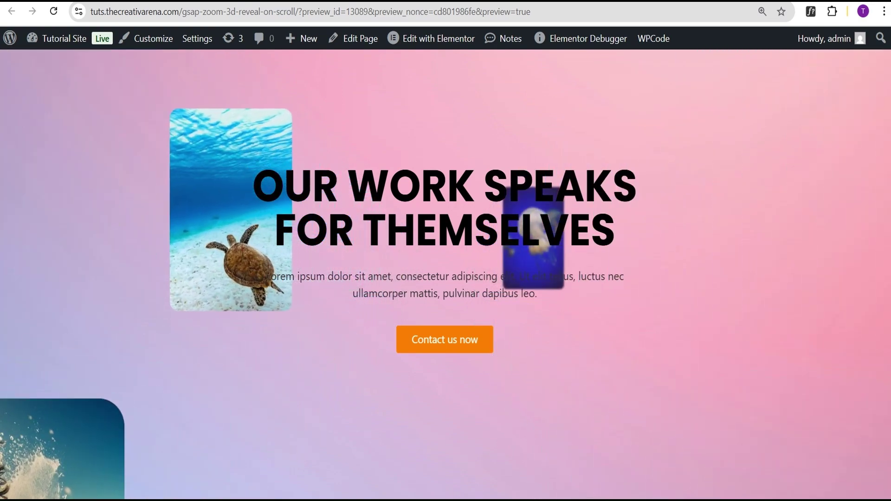
{"action": "scroll", "coordinate": [445, 250], "scroll_direction": "up", "scroll_amount": 3}
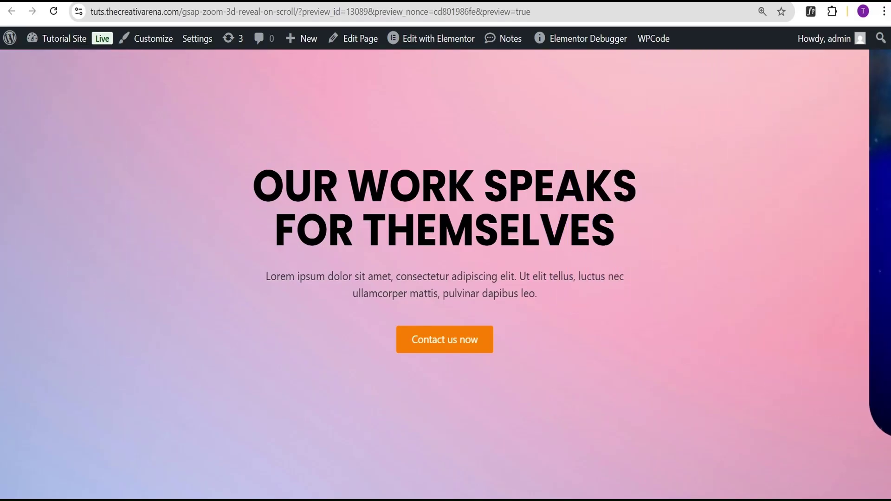
{"action": "scroll", "coordinate": [446, 251], "scroll_direction": "up", "scroll_amount": 5}
{"action": "scroll", "coordinate": [446, 250], "scroll_direction": "up", "scroll_amount": 5}
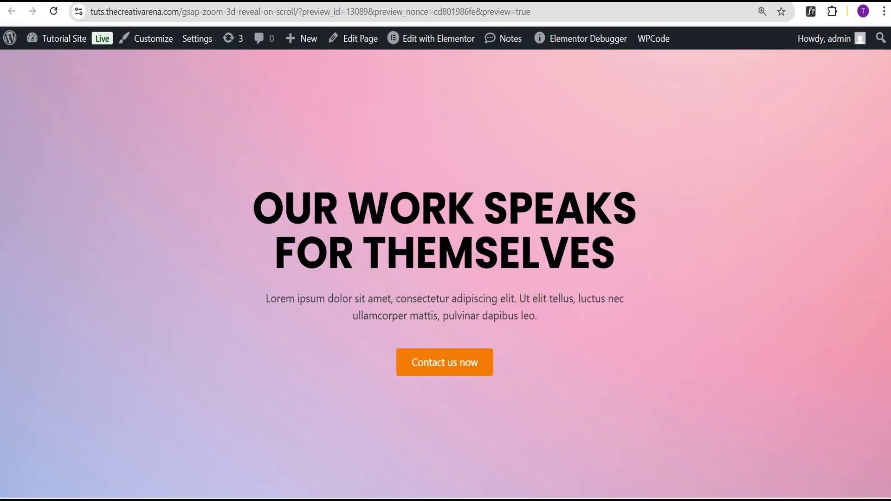
{"action": "scroll", "coordinate": [445, 251], "scroll_direction": "down", "scroll_amount": 5}
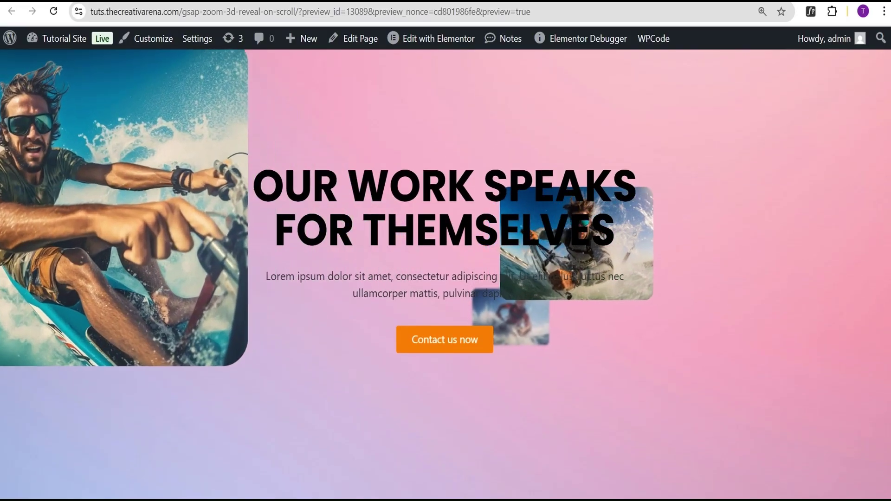
{"action": "scroll", "coordinate": [445, 250], "scroll_direction": "down", "scroll_amount": 5}
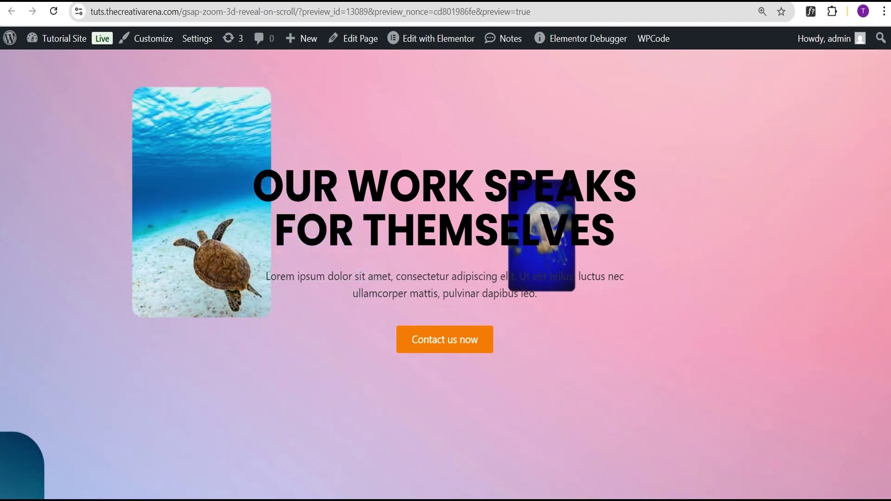
{"action": "scroll", "coordinate": [446, 251], "scroll_direction": "up", "scroll_amount": 5}
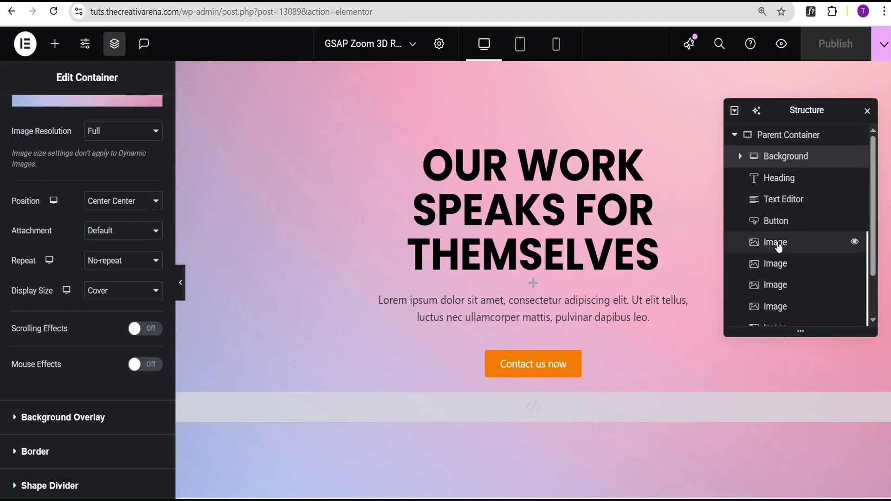
Clear all the GSAP code from the HTML widget so the hero images are visible for editing
{"action": "scroll", "coordinate": [777, 278], "scroll_direction": "down", "scroll_amount": 3}
{"action": "left_click", "coordinate": [779, 317]}
{"action": "left_click", "coordinate": [108, 298]}
{"action": "key", "text": "ctrl+a"}
{"action": "key", "text": "ctrl+c"}
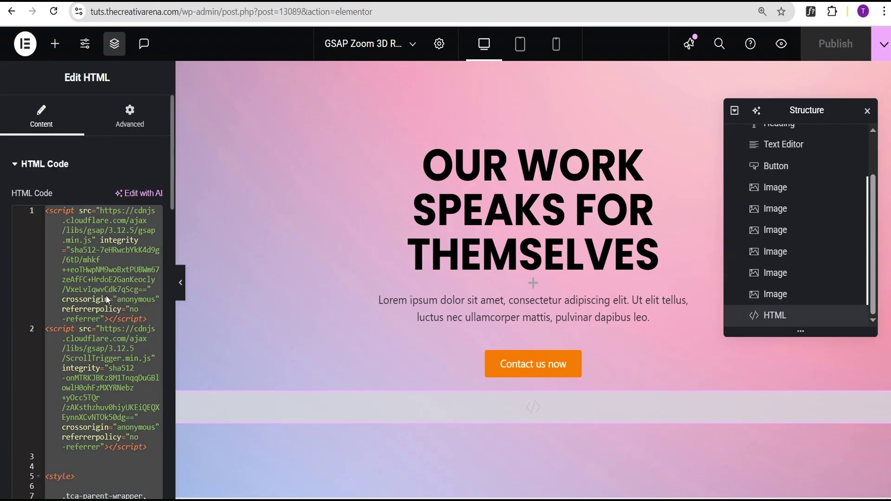
{"action": "key", "text": "BackSpace"}
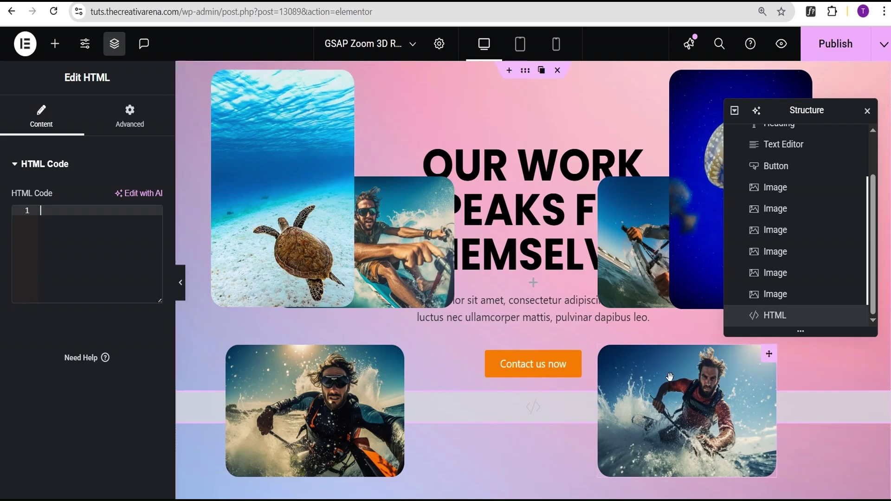
Lower the windsurfer image's vertical offset from 26% to 7%, then paste the GSAP code back into the HTML widget
{"action": "mouse_move", "coordinate": [771, 358]}
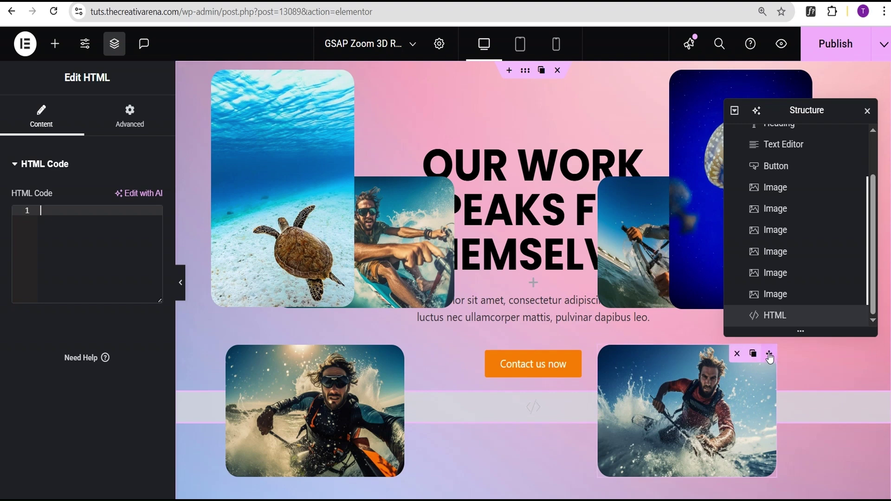
{"action": "left_click", "coordinate": [619, 218]}
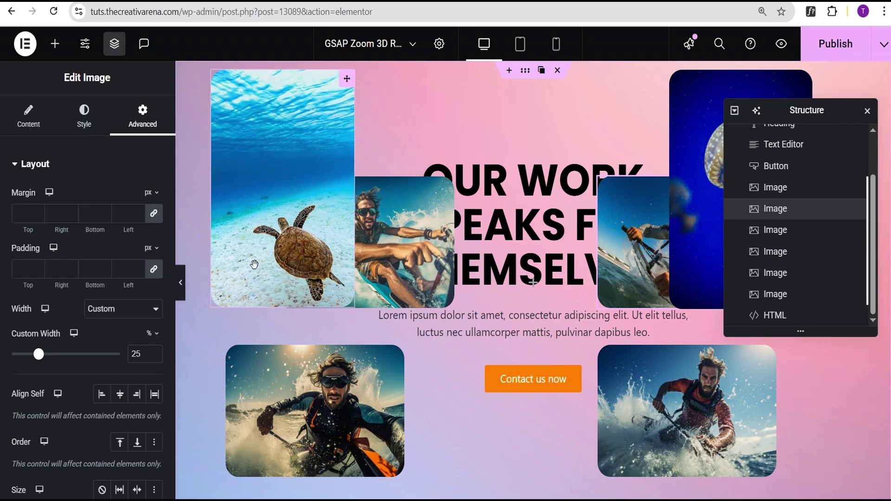
{"action": "scroll", "coordinate": [99, 353], "scroll_direction": "down", "scroll_amount": 6}
{"action": "scroll", "coordinate": [101, 388], "scroll_direction": "down", "scroll_amount": 2}
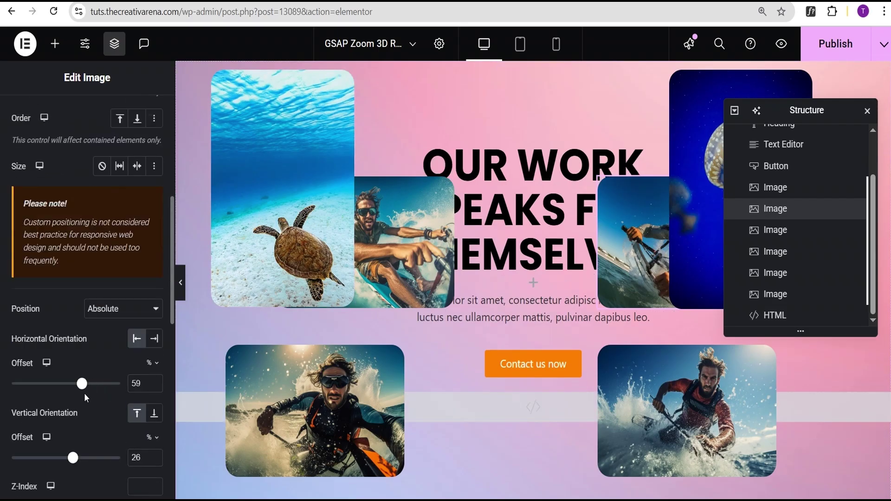
{"action": "left_click_drag", "start_coordinate": [75, 459], "coordinate": [71, 461]}
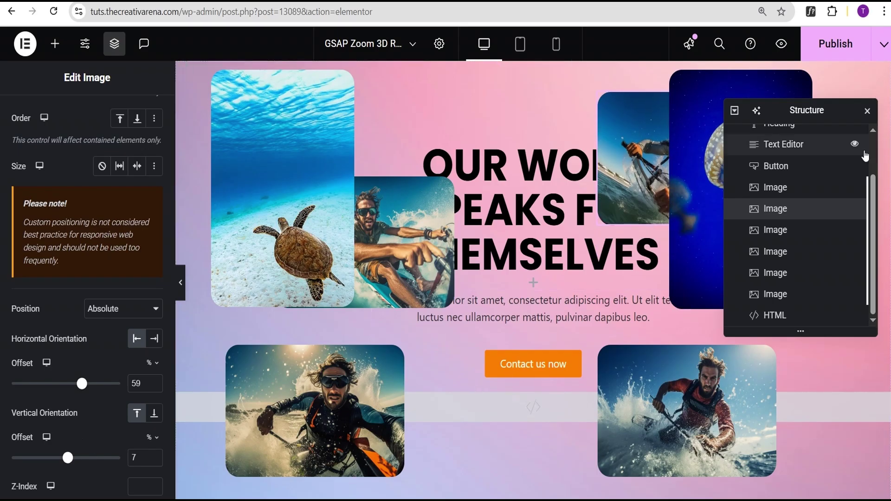
{"action": "left_click", "coordinate": [779, 317]}
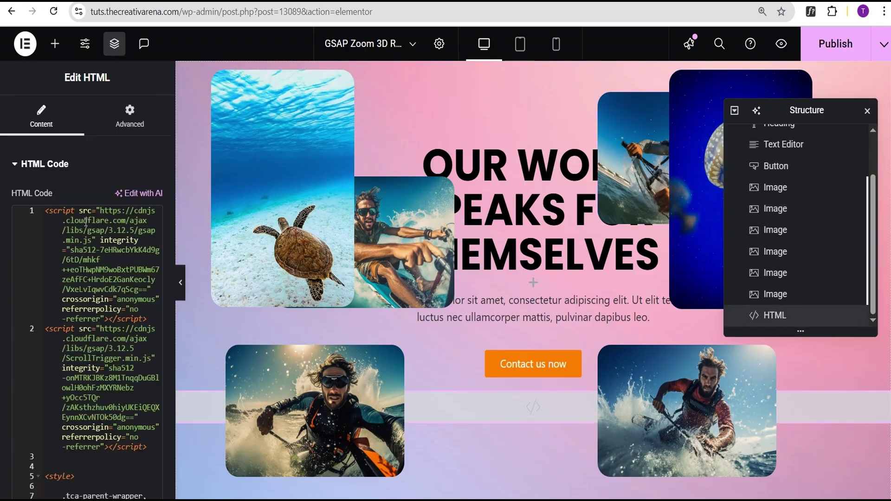
{"action": "key", "text": "ctrl+v"}
Publish the page, then preview it and scroll to check the photos zooming across the heading
{"action": "left_click", "coordinate": [834, 46]}
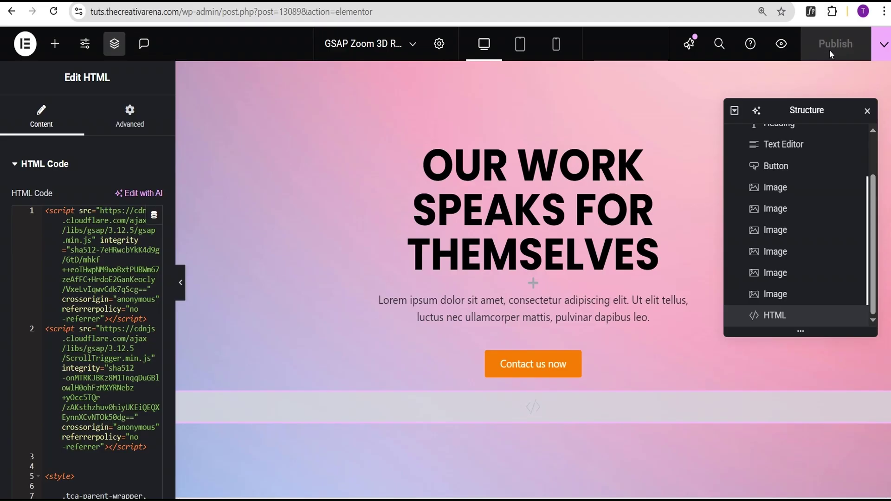
{"action": "left_click", "coordinate": [775, 46]}
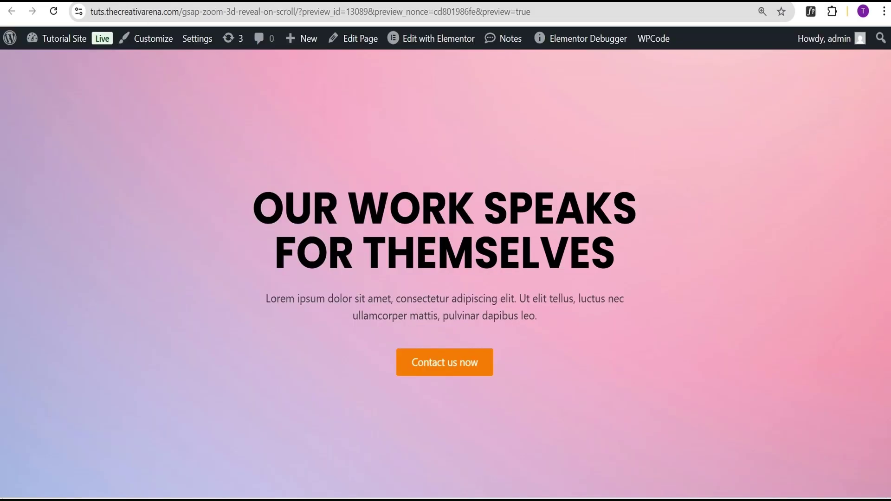
{"action": "scroll", "coordinate": [445, 278], "scroll_direction": "down", "scroll_amount": 2}
{"action": "scroll", "coordinate": [446, 279], "scroll_direction": "down", "scroll_amount": 5}
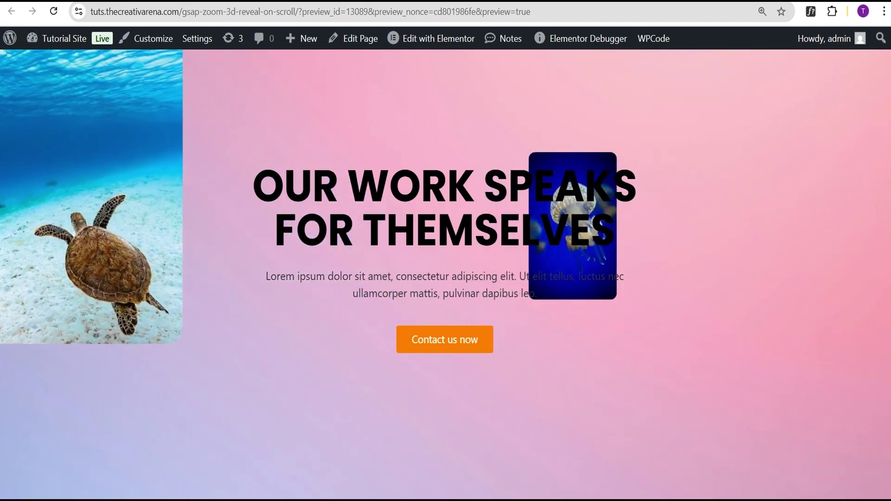